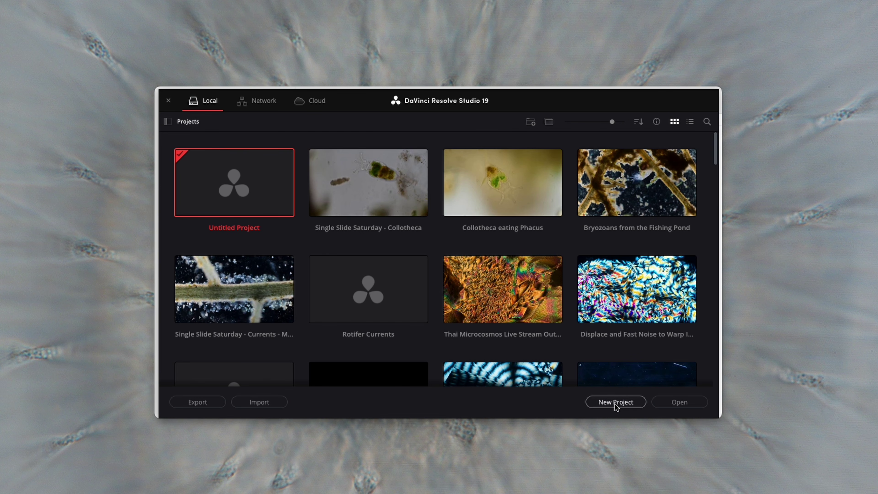
# - Import Thai Microcosmos Template.drp as a new project named Rotifer Video Demo and open it
pyautogui.click(269, 402)
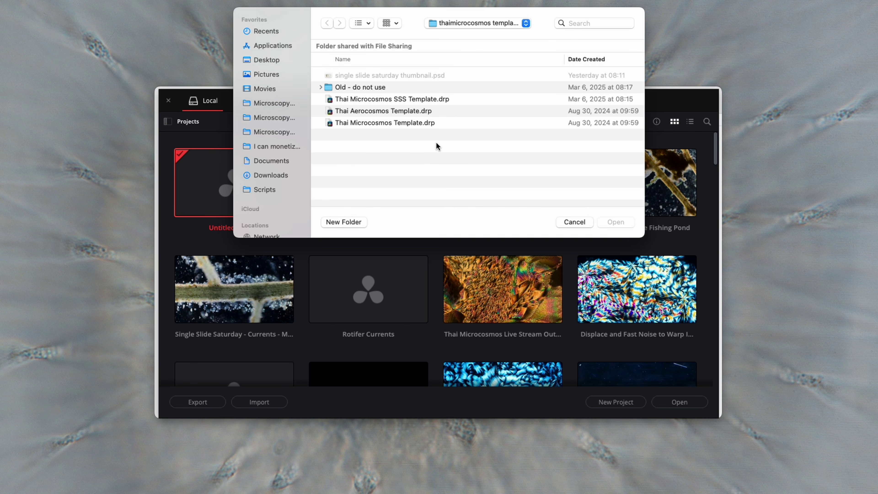
pyautogui.doubleClick(374, 123)
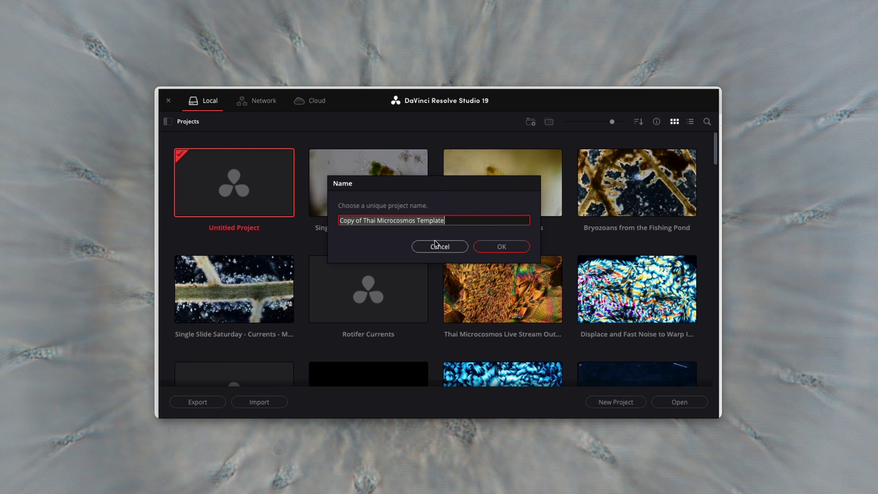
pyautogui.write('Rotifer Video Demo')
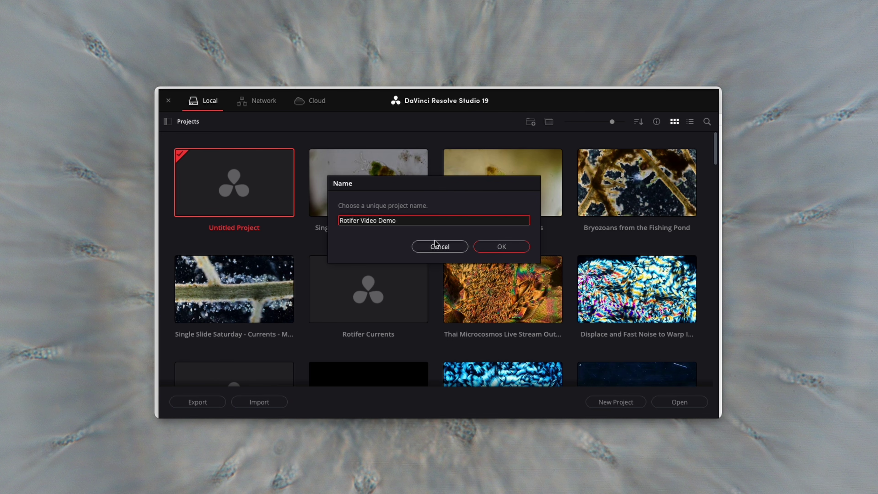
pyautogui.click(476, 246)
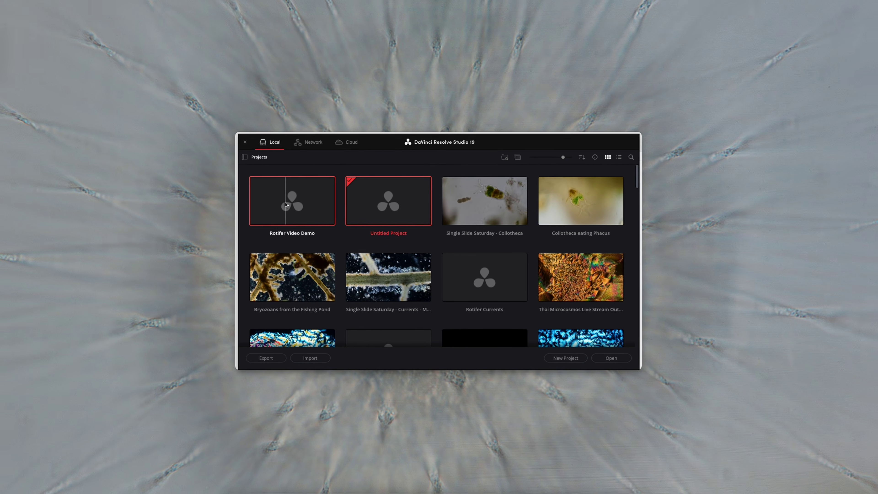
pyautogui.doubleClick(224, 187)
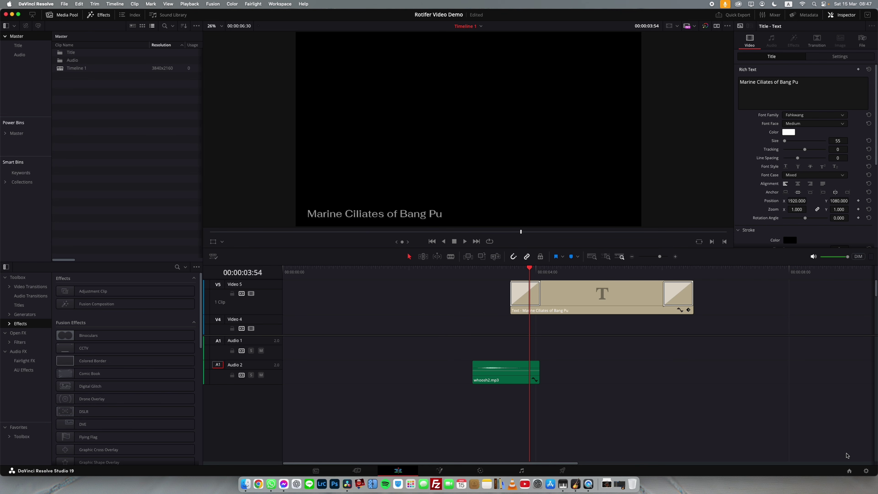
# - Open the project settings
pyautogui.click(866, 470)
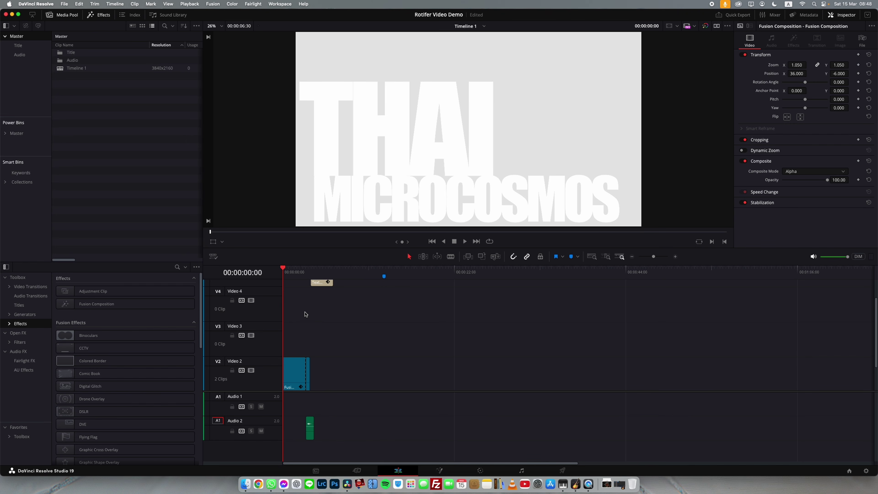
# - Scrub and play the Thai Microcosmos intro animation at the start of the timeline
pyautogui.click(283, 269)
pyautogui.moveTo(283, 269); pyautogui.dragTo(289, 269)
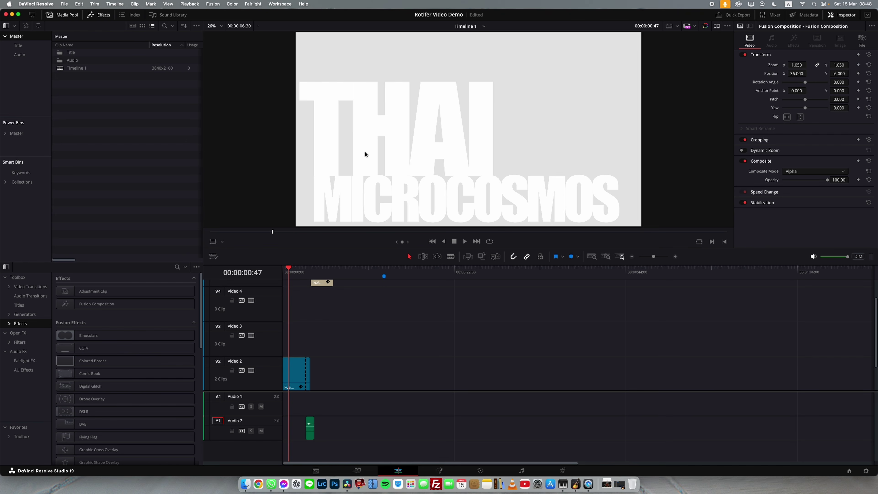
pyautogui.click(287, 269)
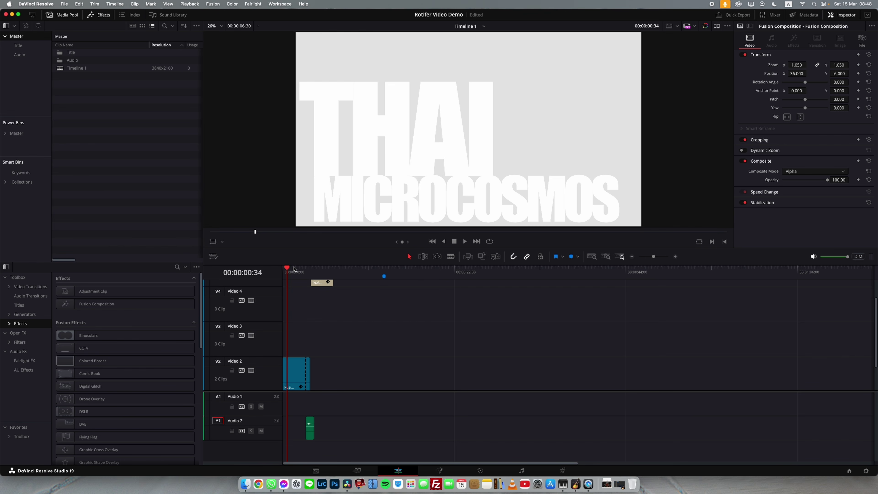
pyautogui.moveTo(286, 269); pyautogui.dragTo(313, 270)
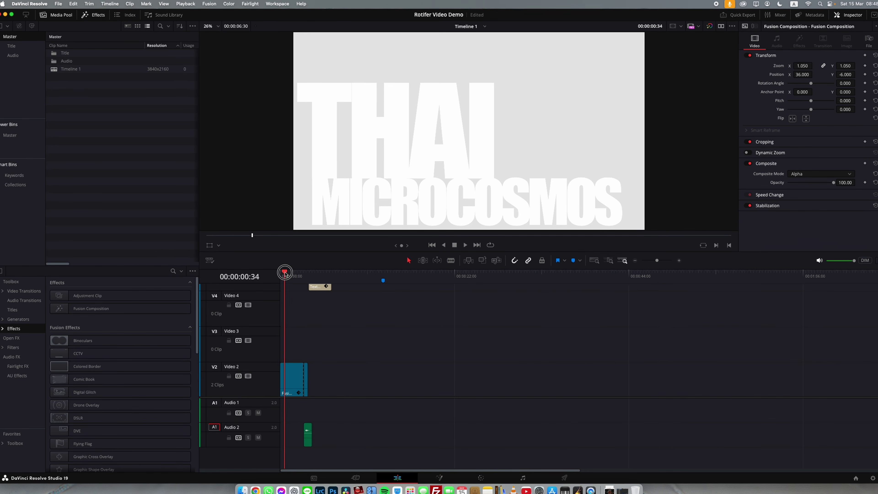
pyautogui.moveTo(216, 453); pyautogui.dragTo(204, 456)
pyautogui.press('space')
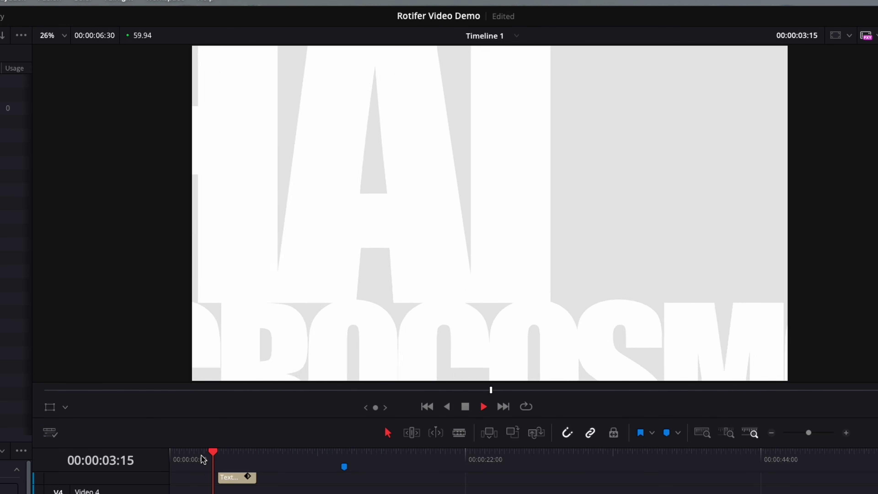
pyautogui.press('space')
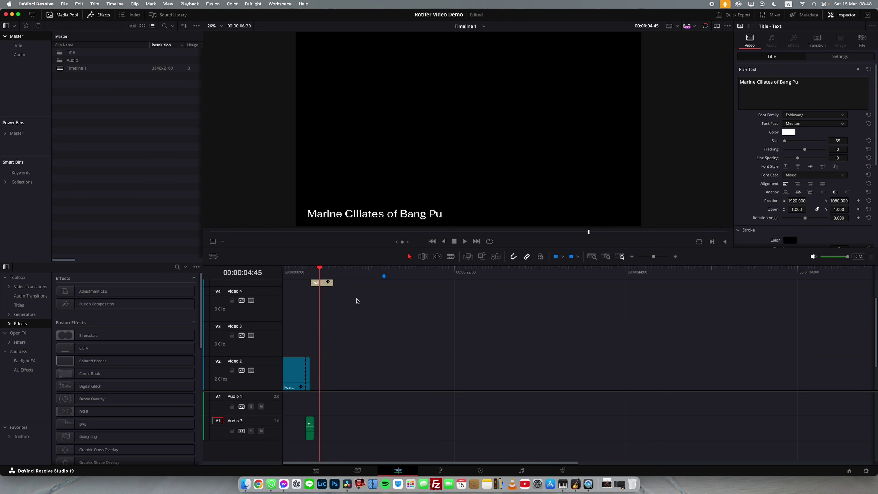
# - Park the playhead at 00:00:01:50, select the intro clips on Video 1 and Video 2, and toggle the Video 1 track off and on
pyautogui.press('super+z')
pyautogui.press('super+z')
pyautogui.press('super+z')
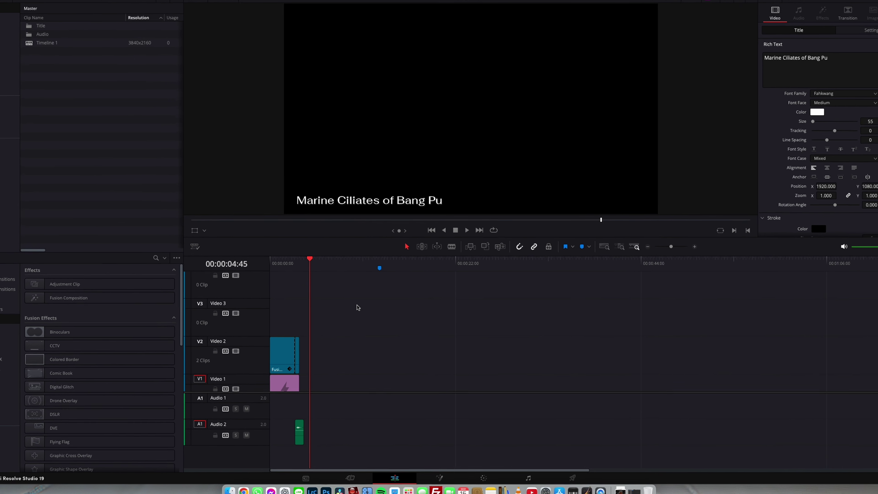
pyautogui.click(286, 260)
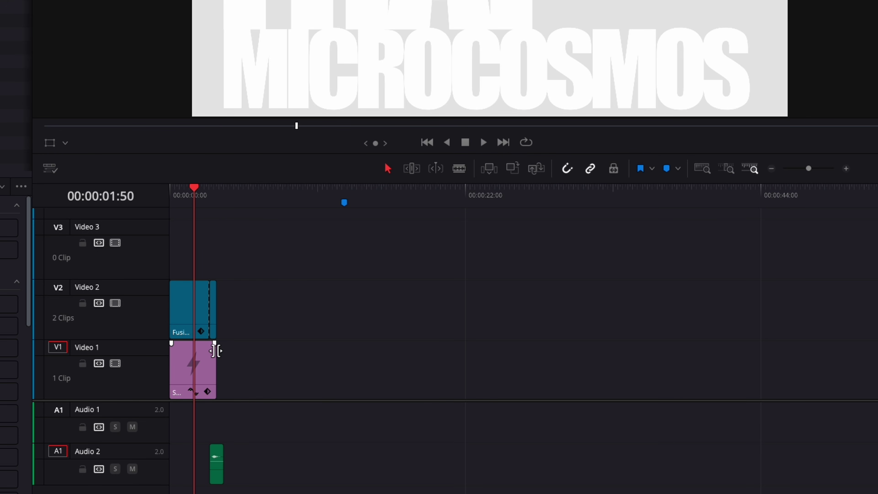
pyautogui.moveTo(235, 273); pyautogui.dragTo(186, 345)
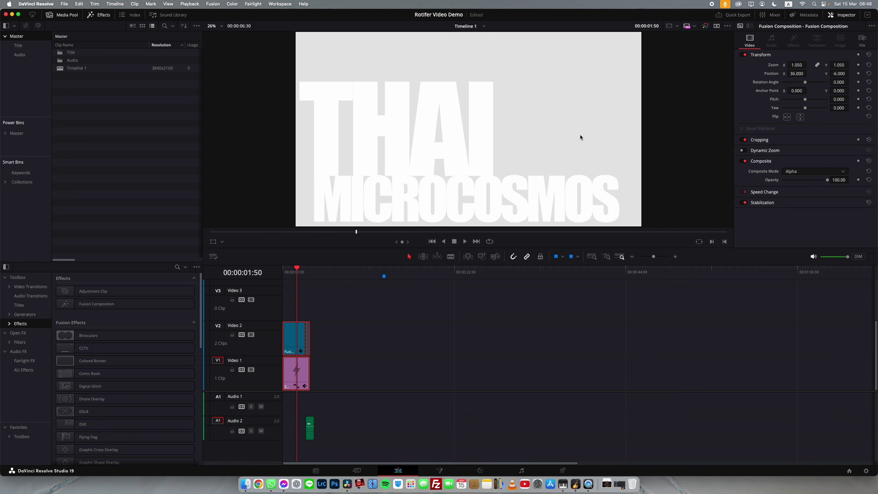
pyautogui.click(251, 369)
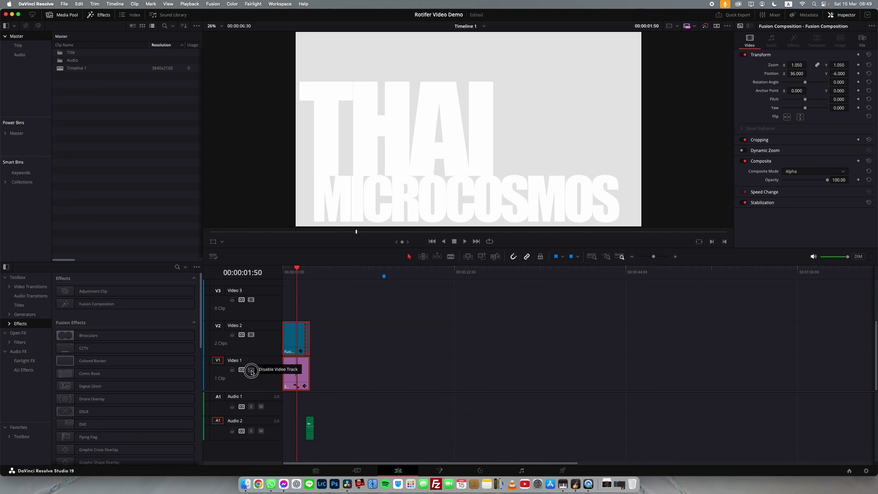
pyautogui.click(251, 369)
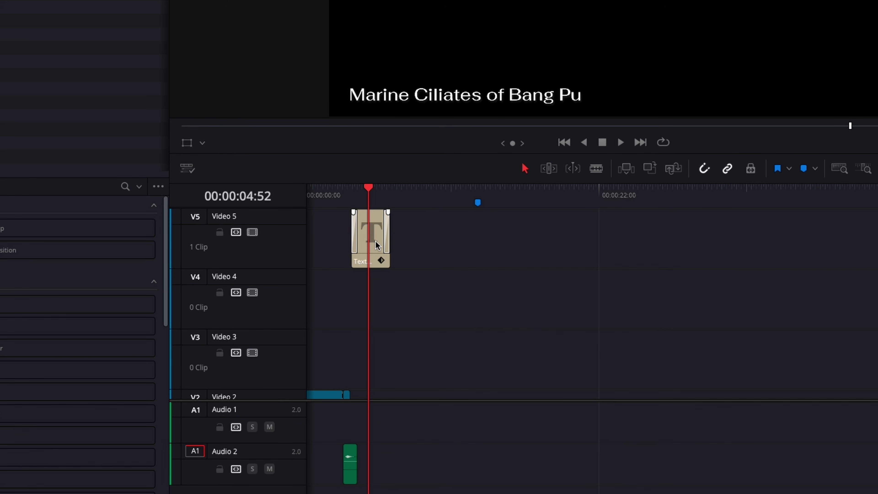
# - Replace the text of the title clip on Video 5 with "Rotifers on a Root"
pyautogui.moveTo(369, 189); pyautogui.dragTo(371, 188)
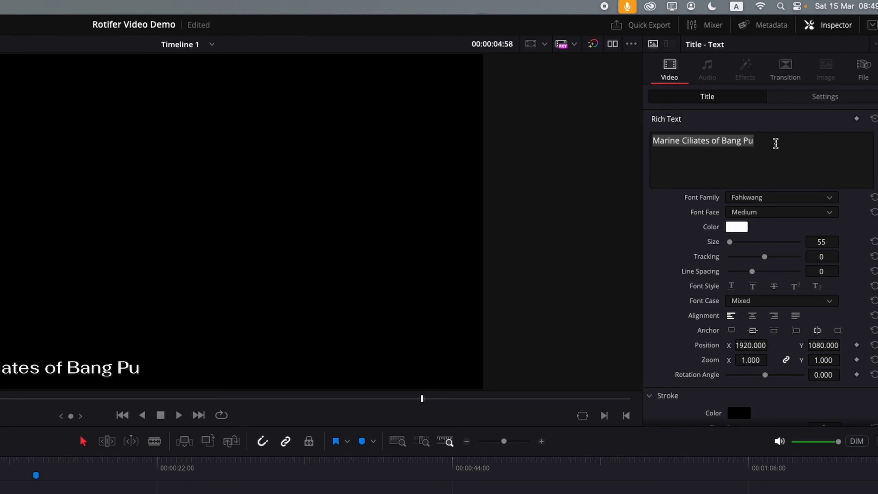
pyautogui.click(875, 51)
pyautogui.moveTo(781, 143); pyautogui.dragTo(652, 141)
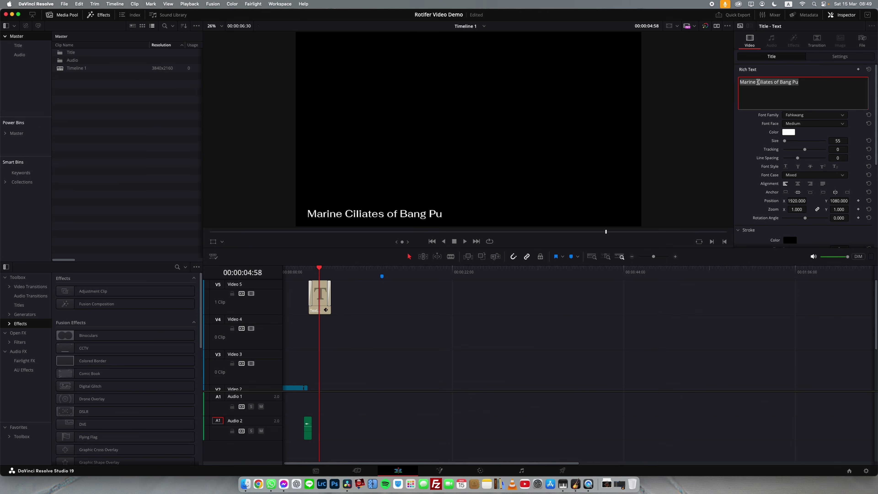
pyautogui.write('Rotifers on')
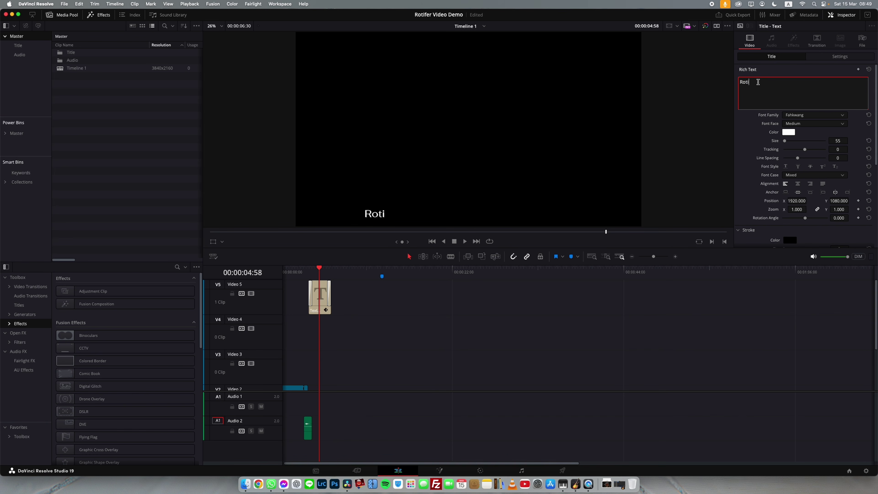
pyautogui.write(' a Root')
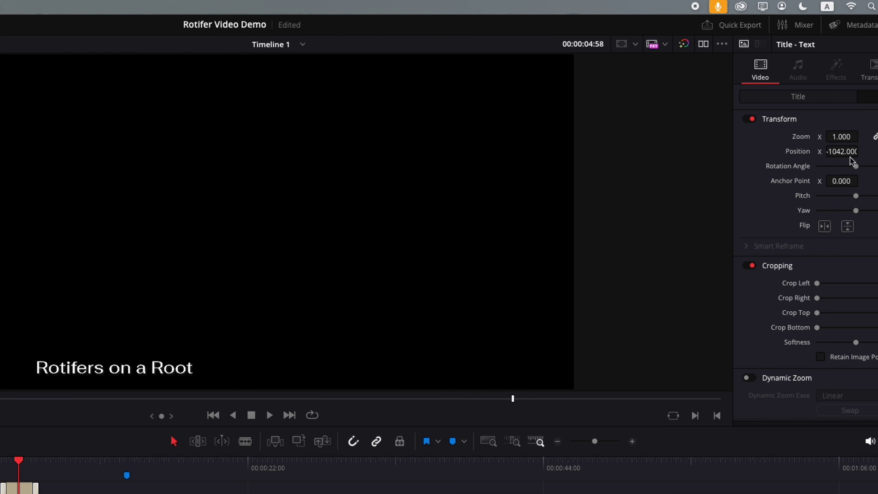
# - Shift the title further left by setting its X position to about -1252
pyautogui.moveTo(846, 152); pyautogui.dragTo(778, 153)
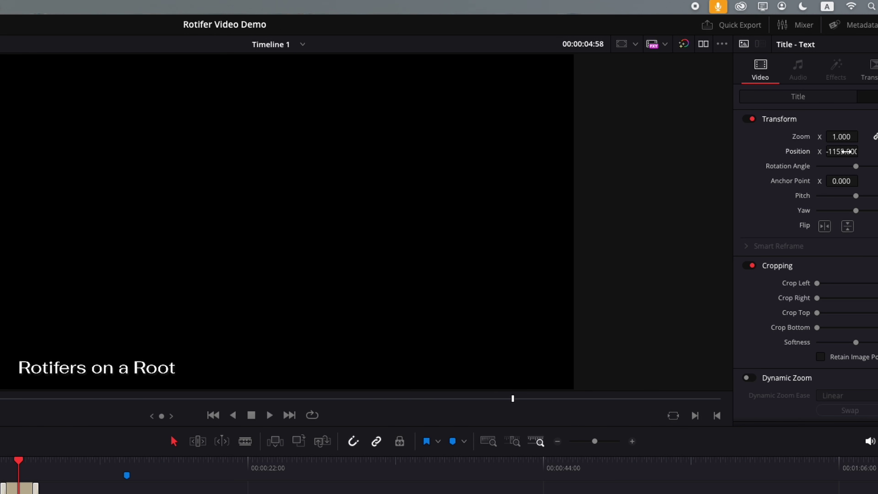
pyautogui.moveTo(843, 151); pyautogui.dragTo(788, 151)
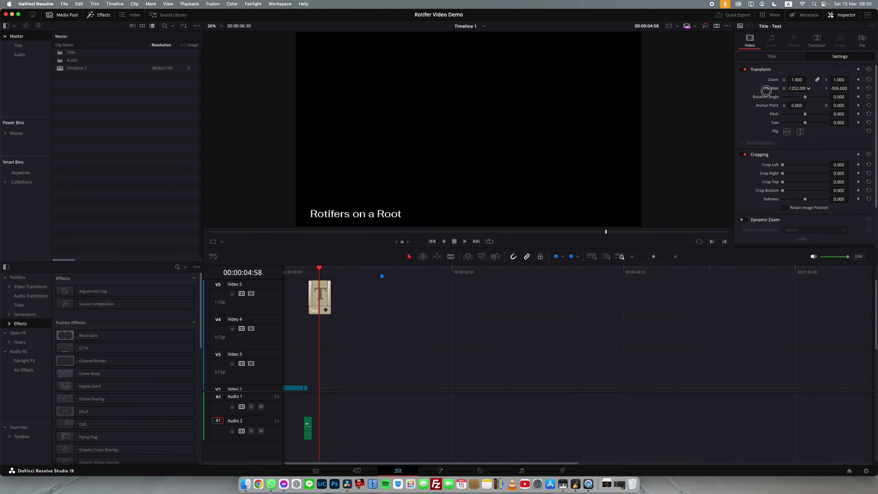
pyautogui.moveTo(765, 90); pyautogui.dragTo(765, 91)
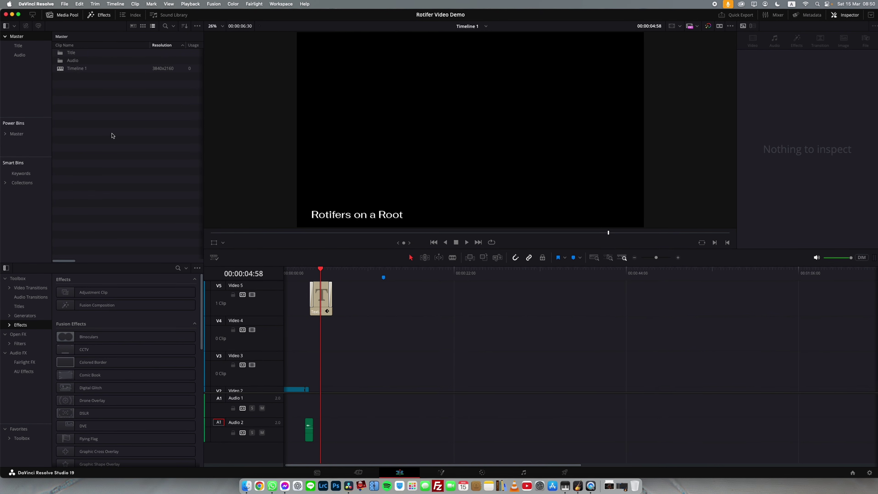
# - Import all video clips and jazz 7 - rotifers.wav from the Tutorial Making Microscopy Videos folder into the Master bin
pyautogui.click(245, 484)
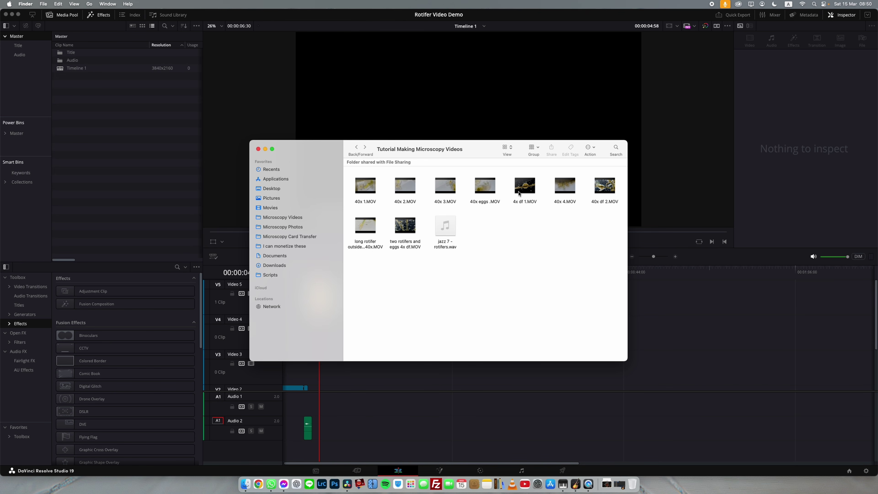
pyautogui.moveTo(445, 230)
pyautogui.moveTo(615, 279); pyautogui.dragTo(152, 141)
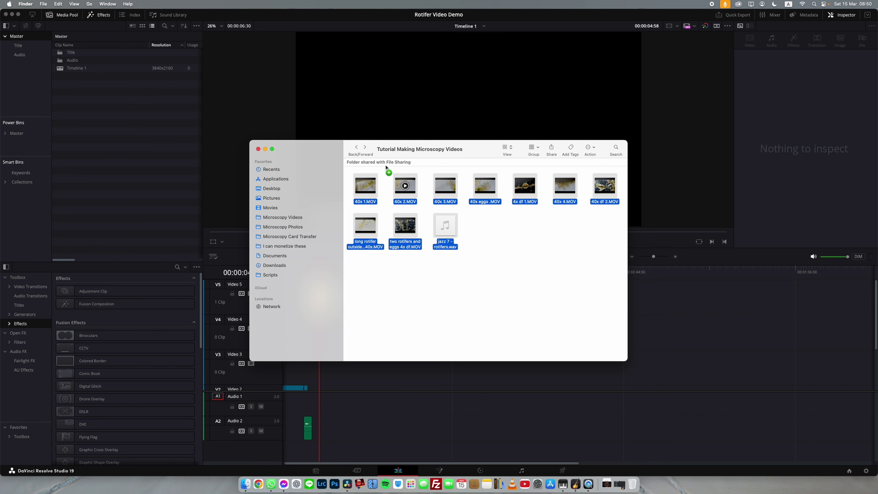
pyautogui.click(166, 192)
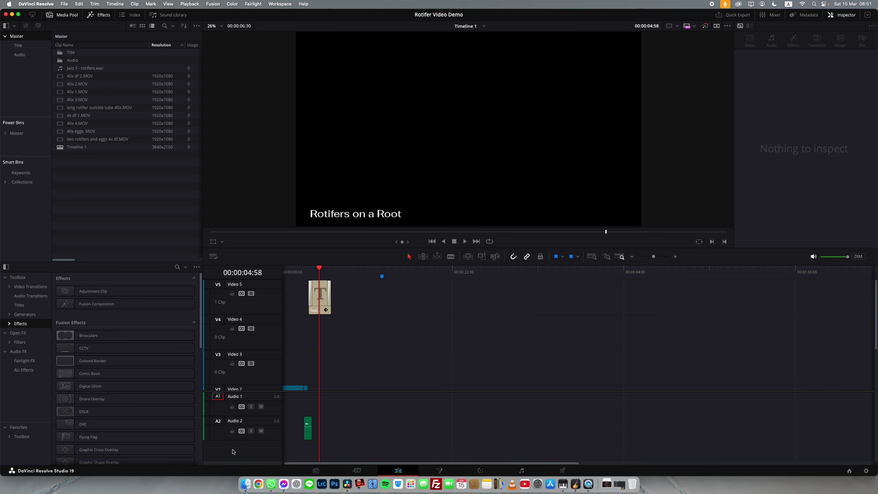
# - Try removing 40x 3.MOV from the source folder, check its entry in the media pool, and restore the file
pyautogui.click(245, 484)
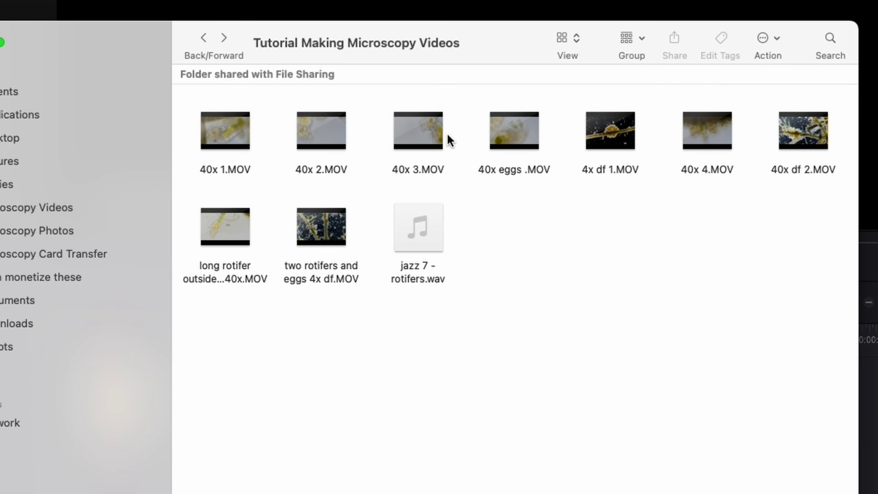
pyautogui.click(405, 134)
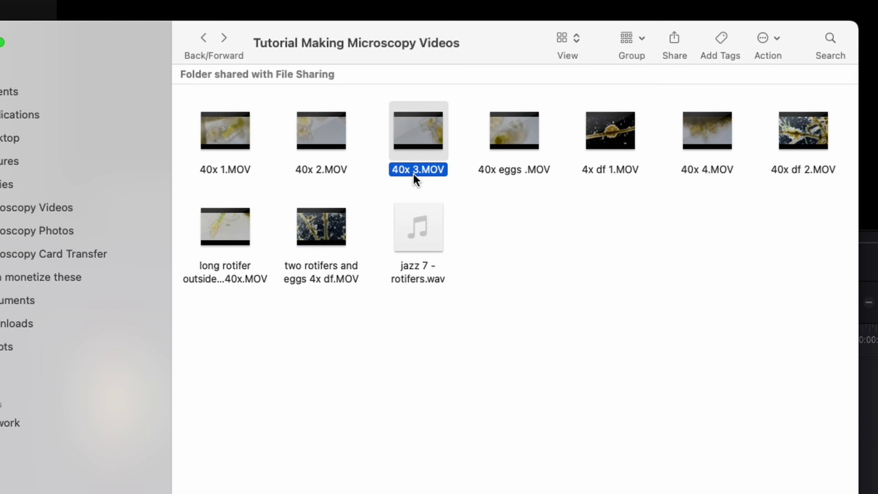
pyautogui.press('super+BackSpace')
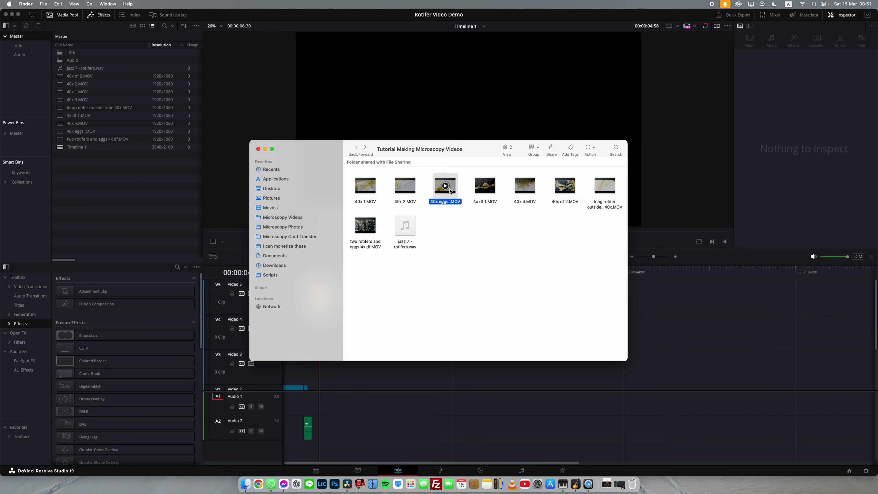
pyautogui.click(111, 215)
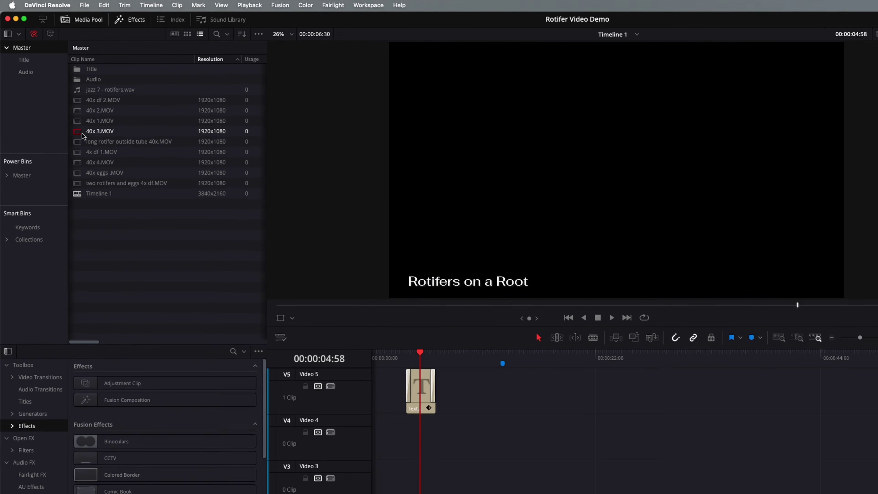
pyautogui.click(69, 100)
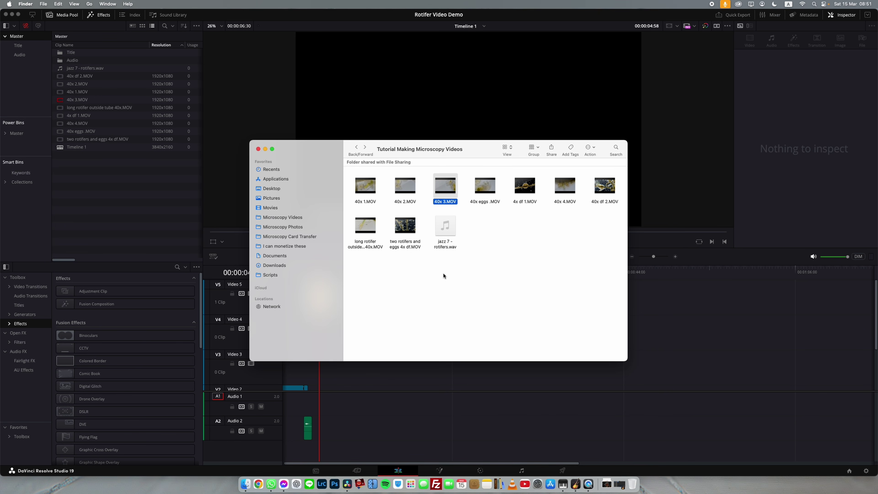
pyautogui.click(88, 178)
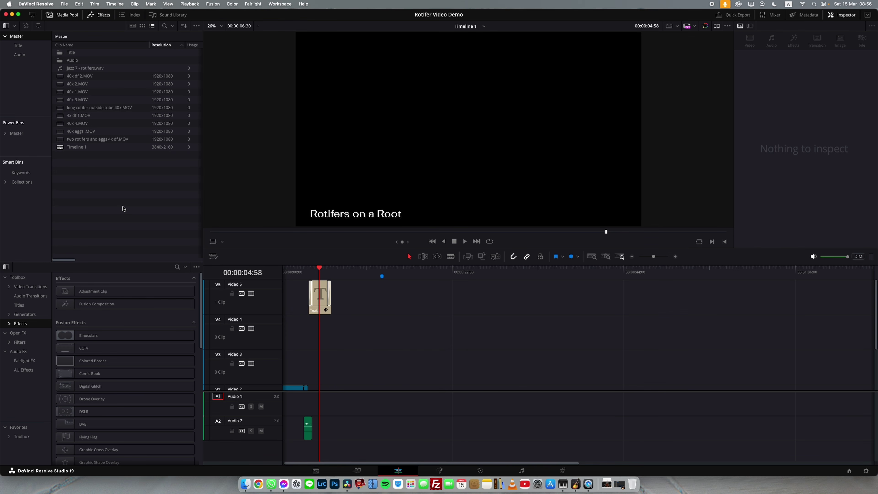
# - Preview jazz 7 - rotifers.wav and place it on Audio 1 at the start of the timeline
pyautogui.click(75, 70)
pyautogui.doubleClick(76, 70)
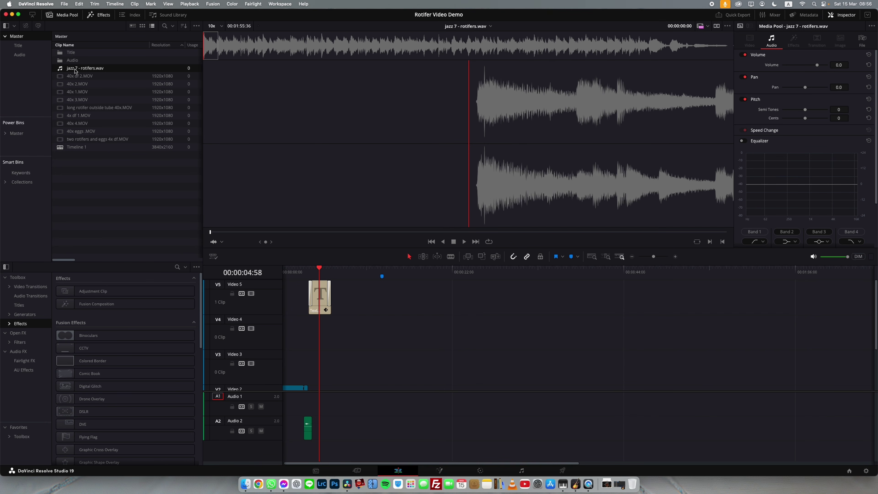
pyautogui.press('space')
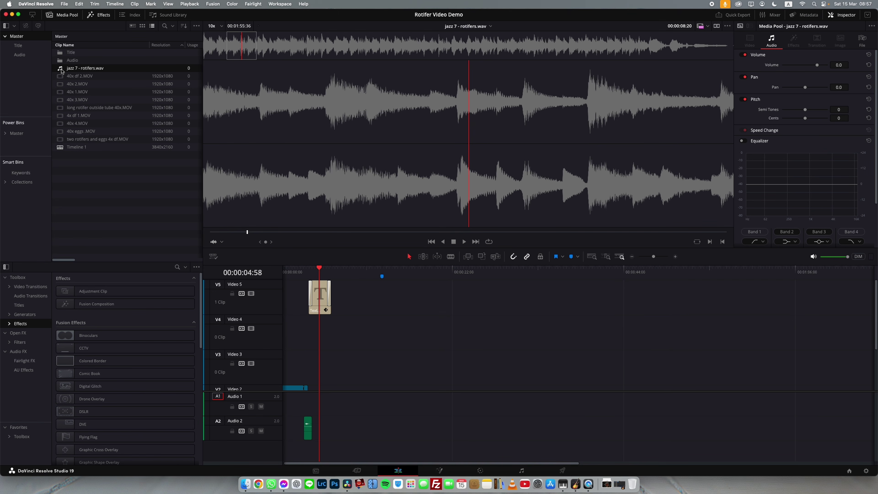
pyautogui.moveTo(60, 71); pyautogui.dragTo(286, 412)
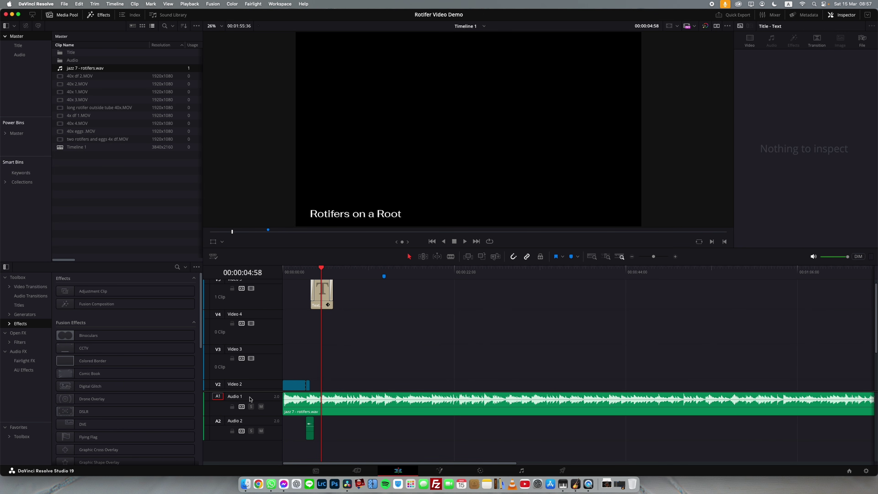
# - Play the timeline from the start and add markers along the jazz track at regular intervals of about 6.5 seconds
pyautogui.click(284, 272)
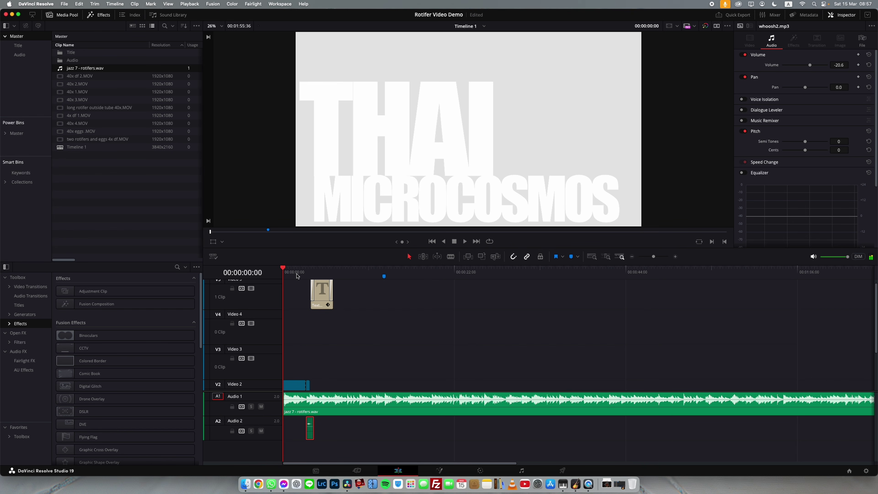
pyautogui.click(287, 365)
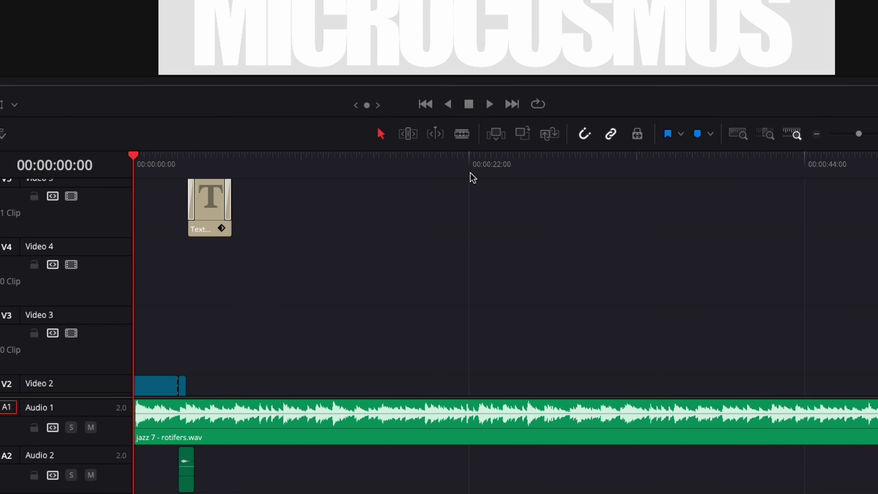
pyautogui.press('space')
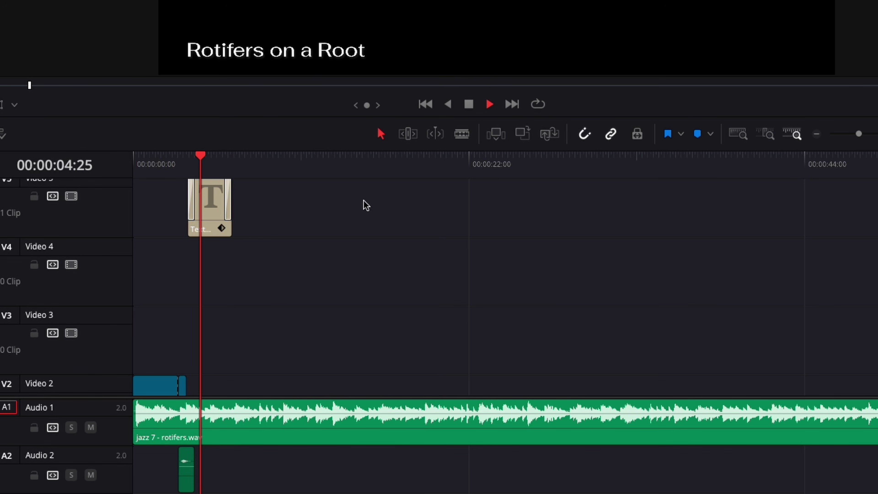
pyautogui.press('m')
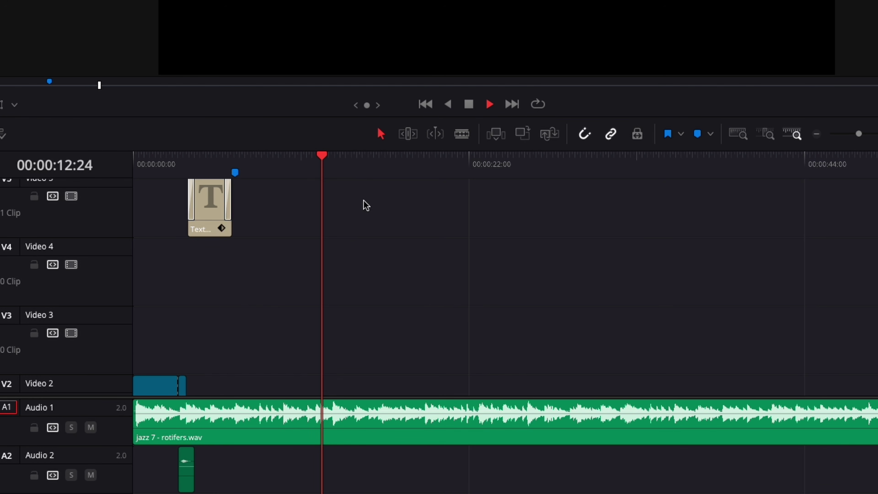
pyautogui.press('m')
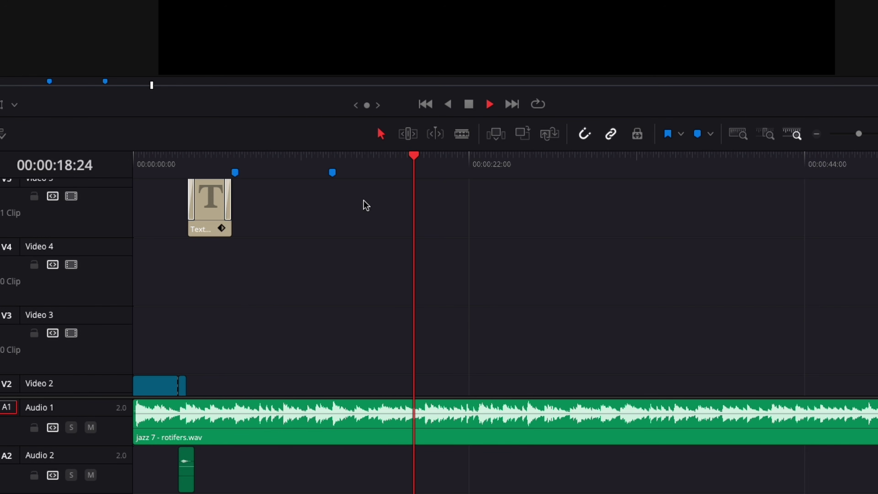
pyautogui.press('m')
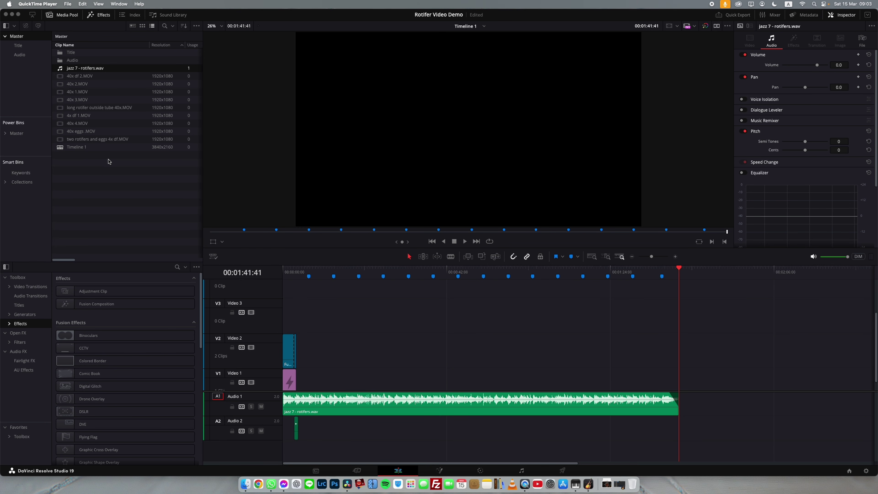
# - Review the imported rotifer clips one by one in the source viewer, from 40x df 2.MOV down to 40x 4.MOV
pyautogui.click(75, 77)
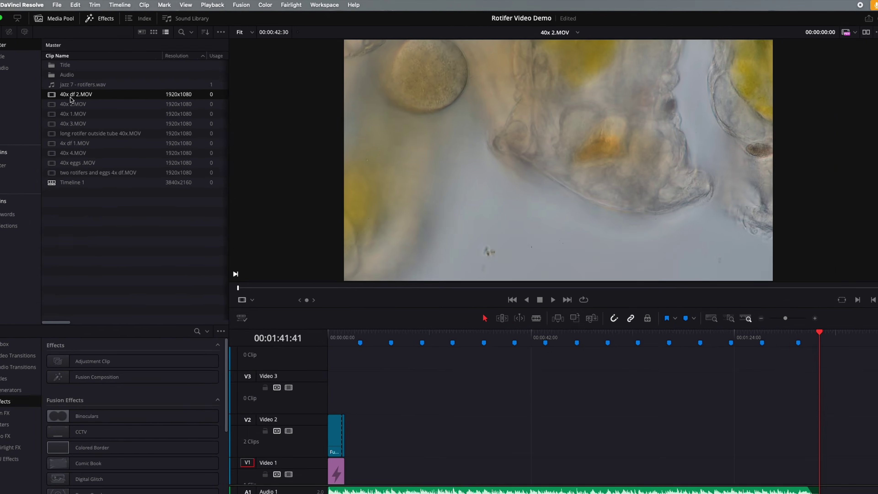
pyautogui.click(56, 152)
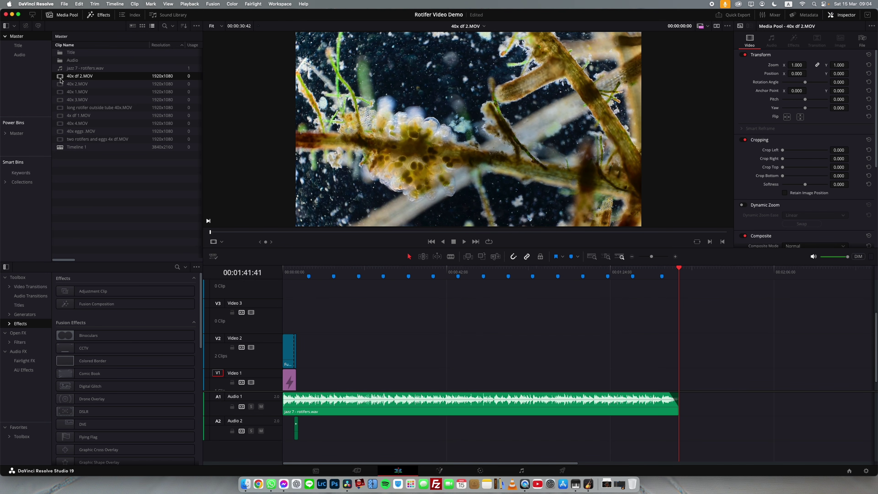
pyautogui.click(60, 85)
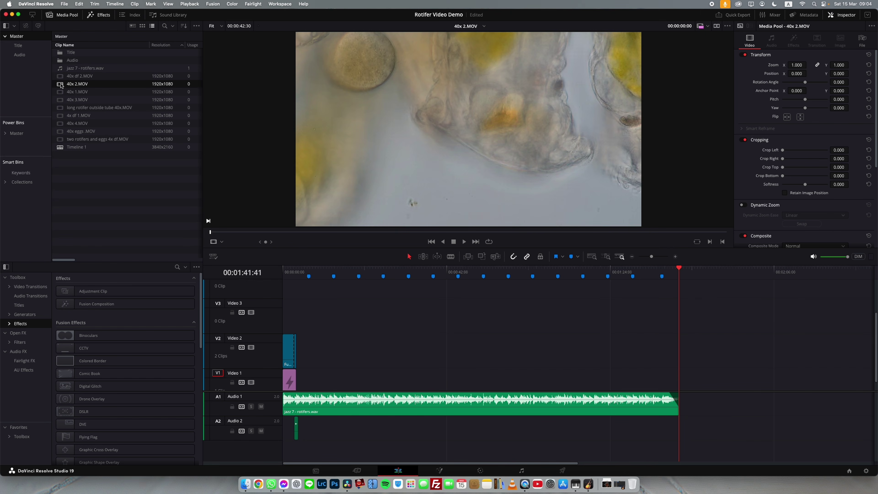
pyautogui.click(60, 91)
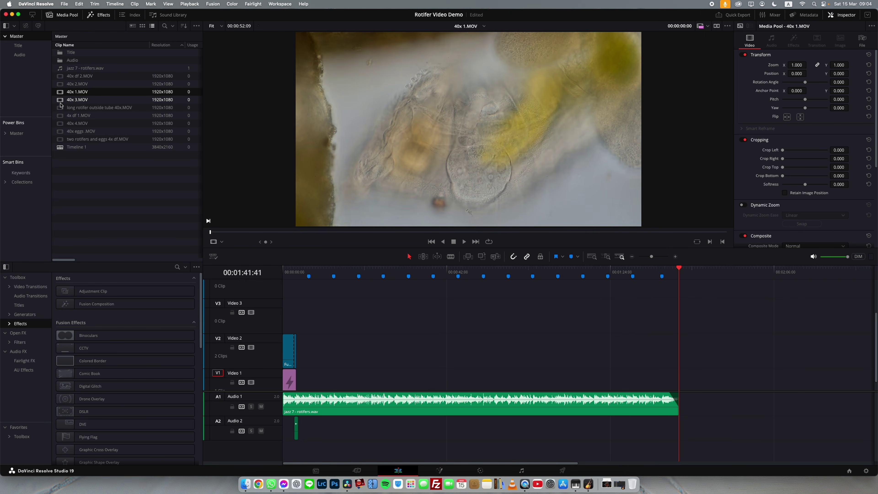
pyautogui.click(60, 100)
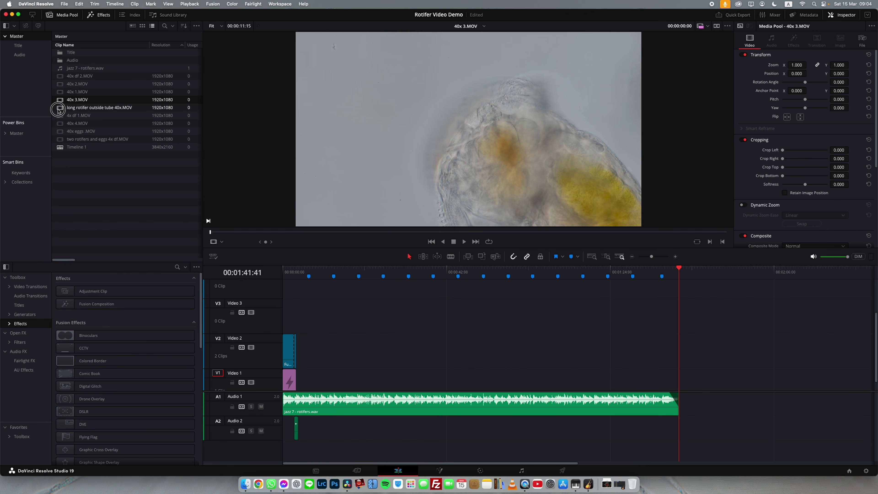
pyautogui.click(59, 109)
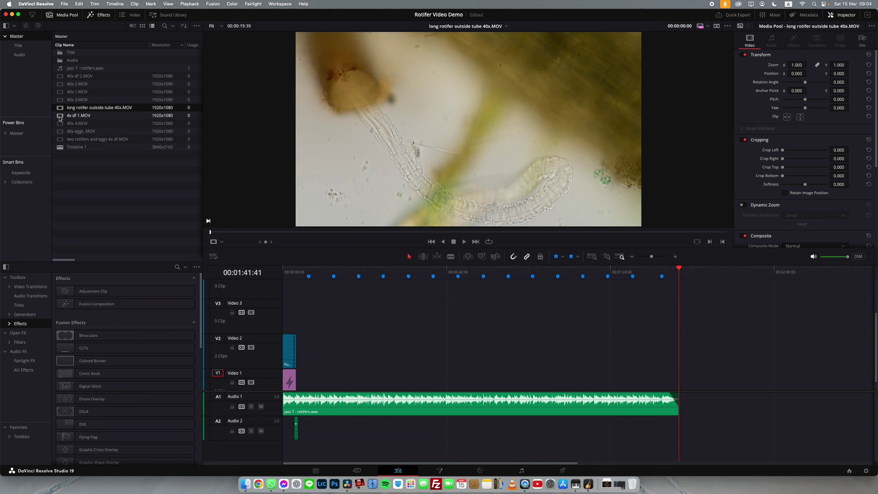
pyautogui.click(60, 117)
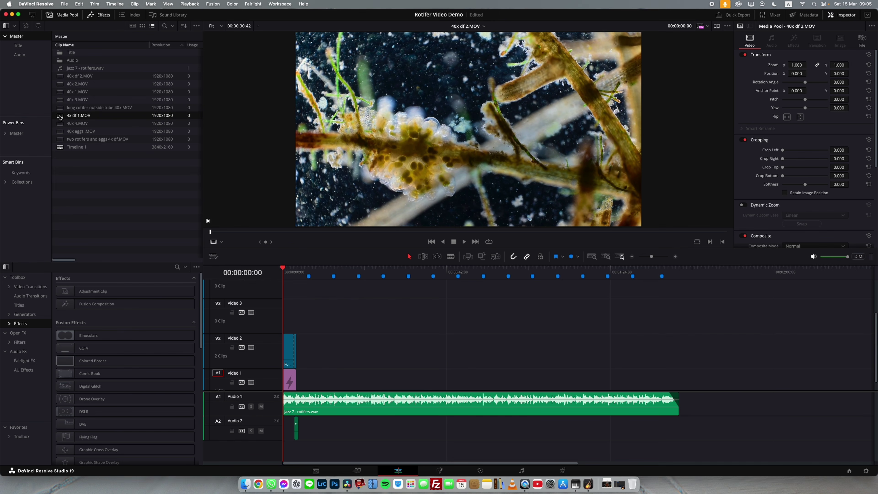
pyautogui.click(59, 124)
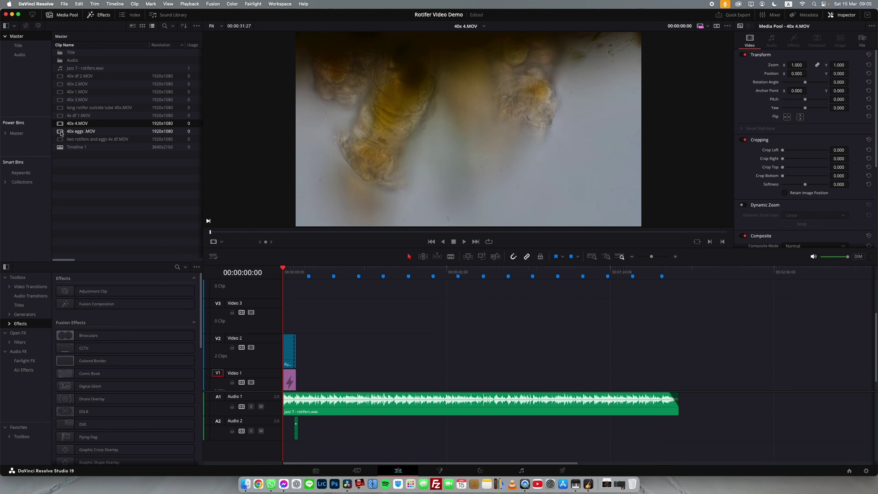
# - Try trimming both ends of the full-length 40x 4.MOV on Video 3, and delete the clip from the timeline
pyautogui.moveTo(211, 233)
pyautogui.mouseDown()
pyautogui.moveTo(498, 248)
pyautogui.moveTo(606, 242)
pyautogui.moveTo(481, 255)
pyautogui.moveTo(362, 239)
pyautogui.moveTo(227, 238)
pyautogui.mouseUp()
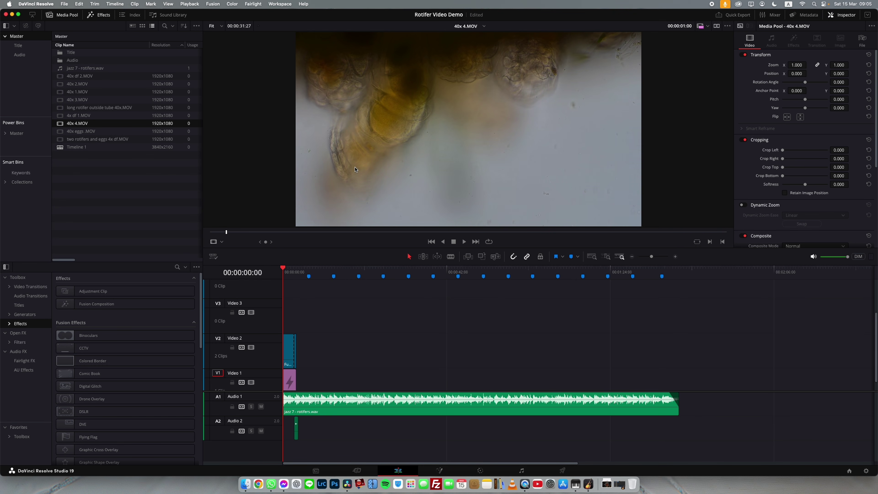
pyautogui.moveTo(379, 138); pyautogui.dragTo(280, 326)
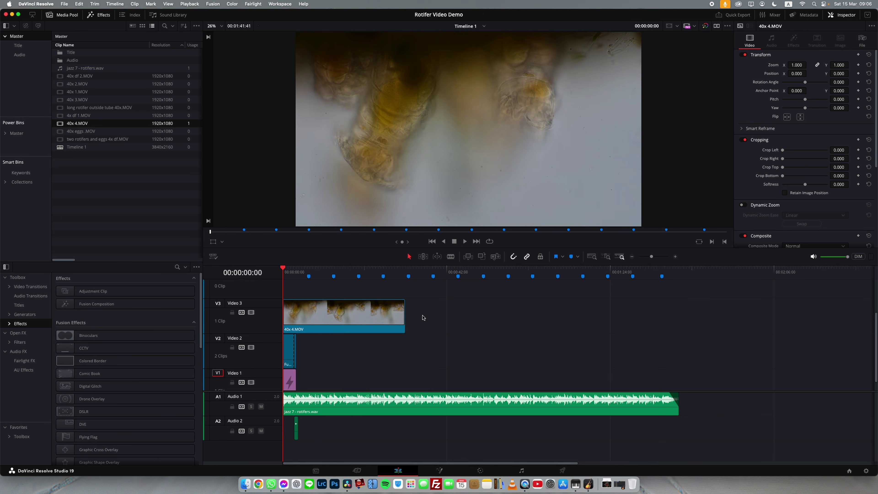
pyautogui.moveTo(404, 317); pyautogui.dragTo(376, 316)
pyautogui.moveTo(286, 310); pyautogui.dragTo(328, 313)
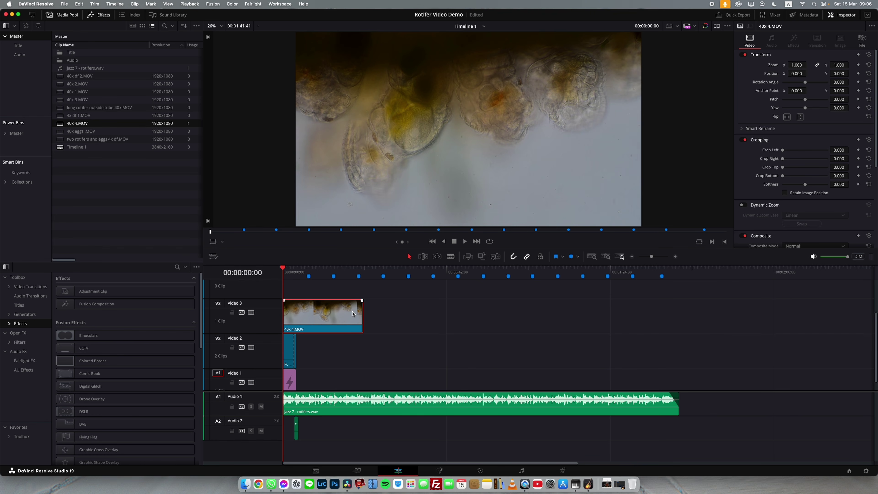
pyautogui.press('Delete')
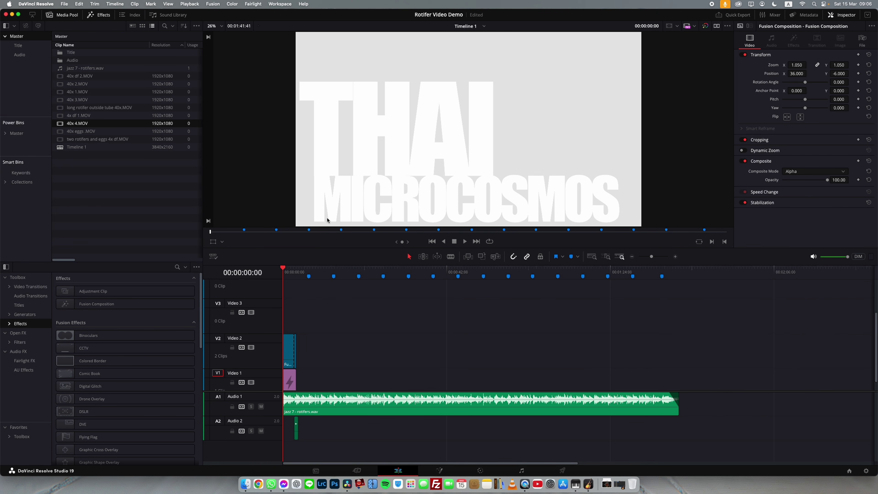
# - Mark in and out points on 40x 4.MOV in the source viewer around a section of about 12 seconds
pyautogui.press('q')
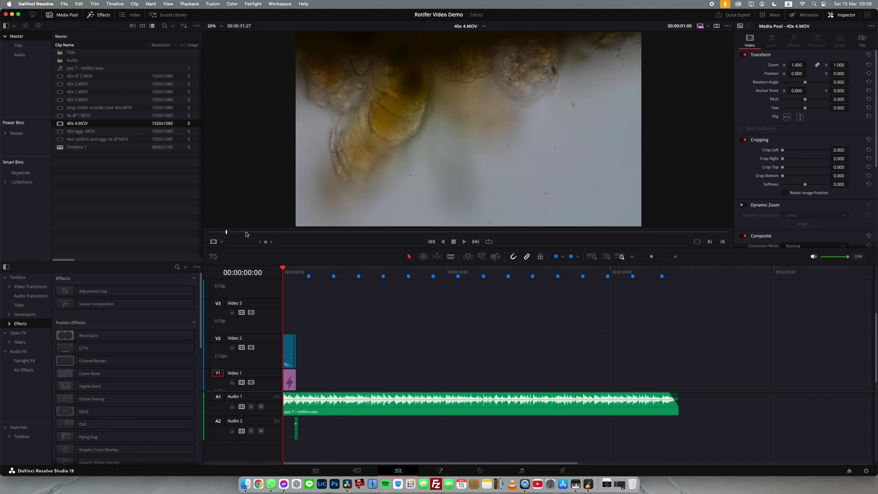
pyautogui.moveTo(226, 235); pyautogui.dragTo(308, 241)
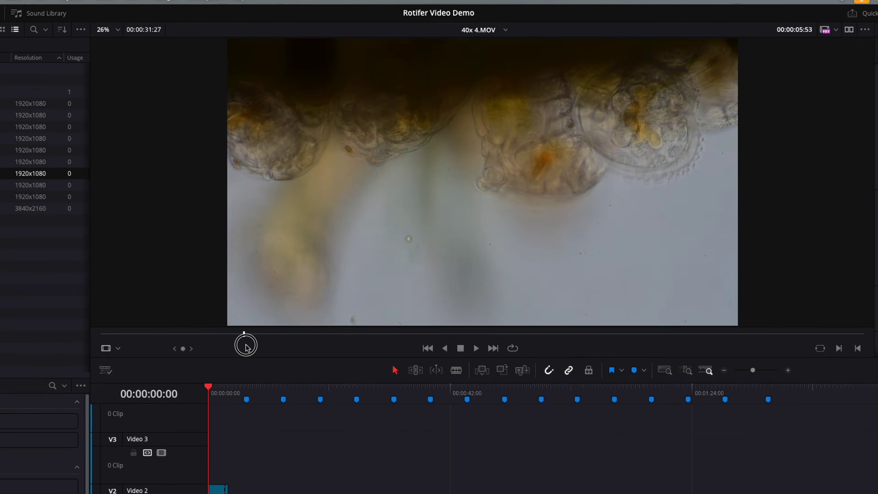
pyautogui.moveTo(246, 347); pyautogui.dragTo(340, 360)
pyautogui.moveTo(317, 437); pyautogui.dragTo(245, 435)
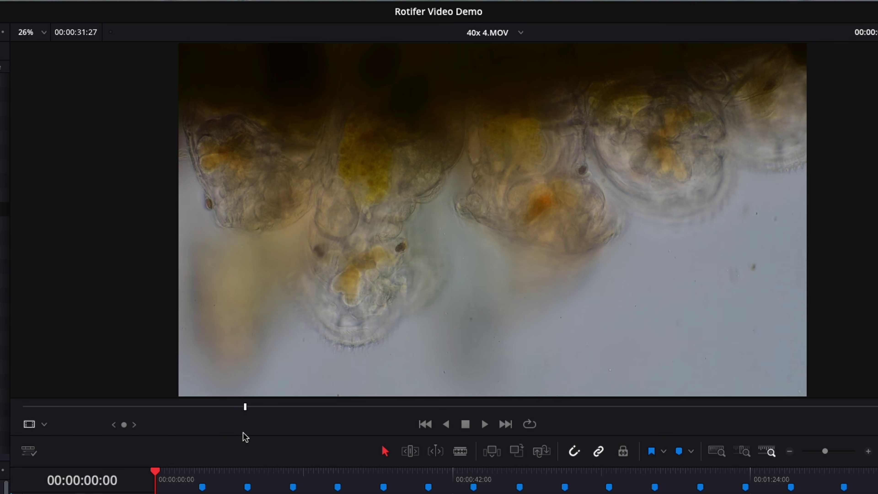
pyautogui.press('i')
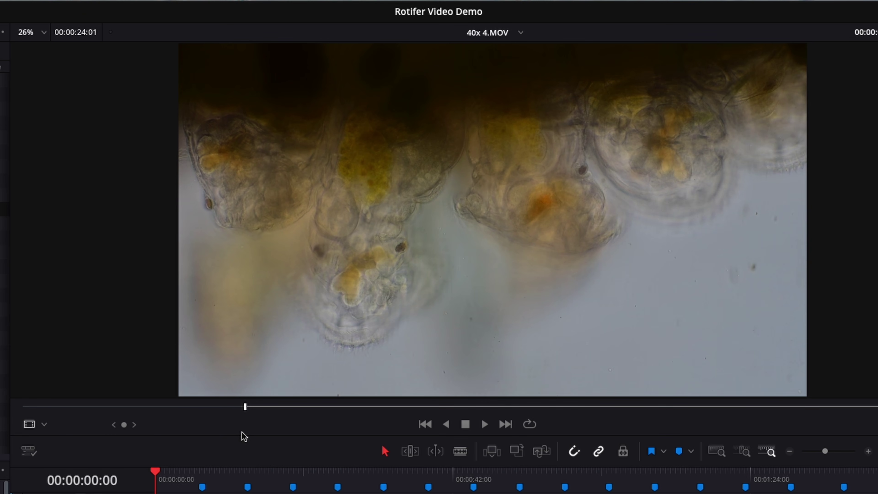
pyautogui.moveTo(254, 410); pyautogui.dragTo(264, 411)
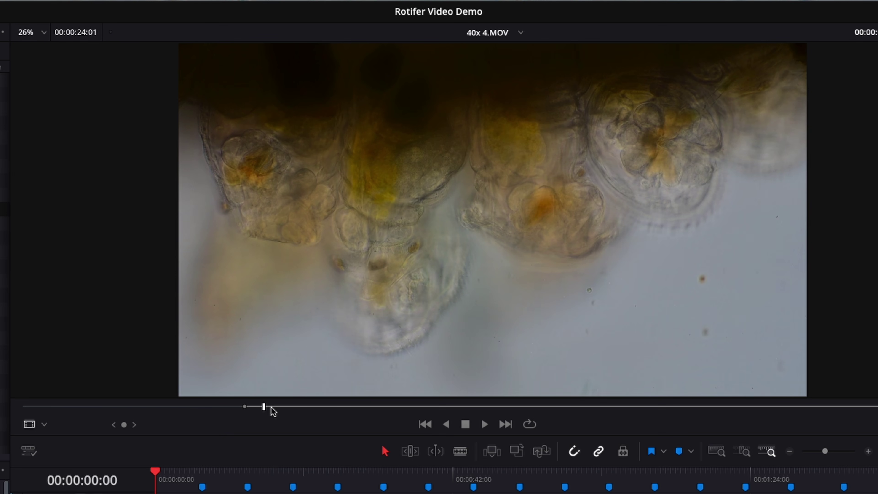
pyautogui.moveTo(264, 408); pyautogui.dragTo(602, 427)
pyautogui.press('o')
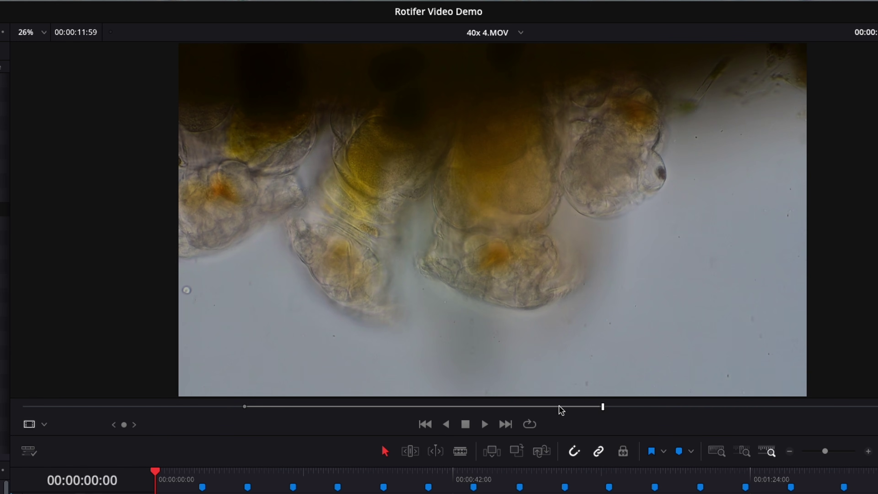
pyautogui.click(571, 408)
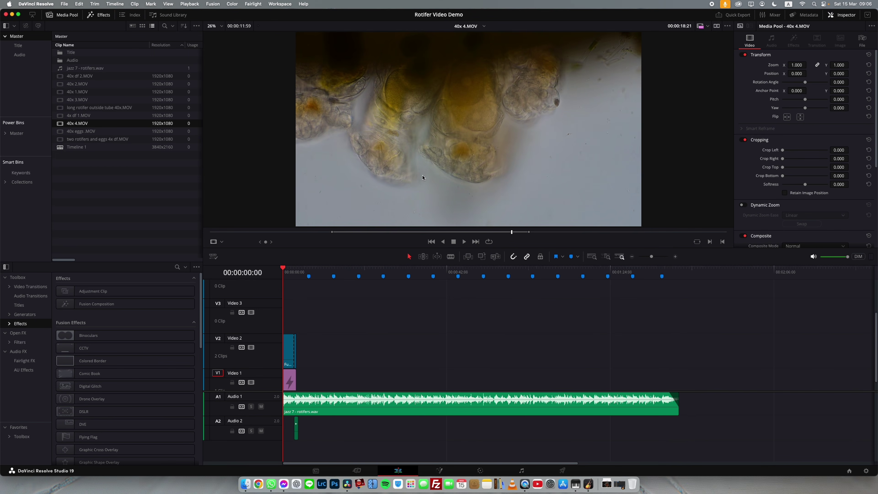
# - Place the marked section of 40x 4.MOV at the start of Video 3 and extend its end to Marker 2 at 00:00:13:04
pyautogui.moveTo(418, 173); pyautogui.dragTo(284, 322)
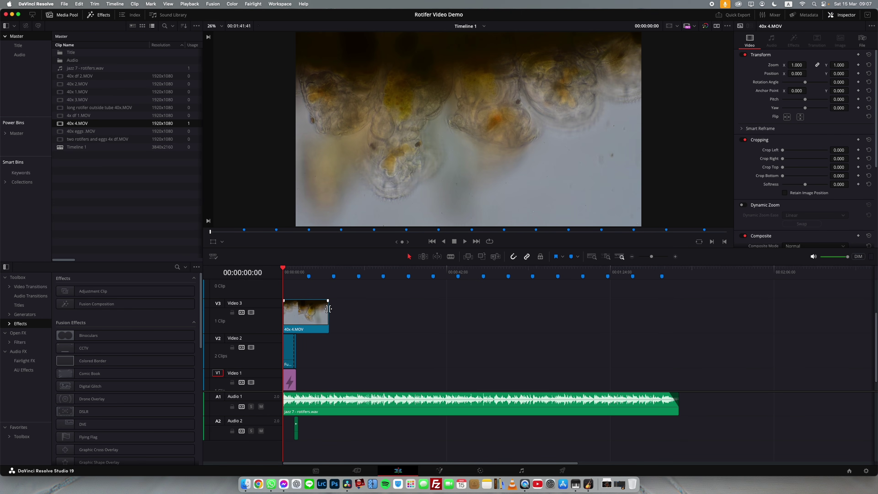
pyautogui.click(675, 257)
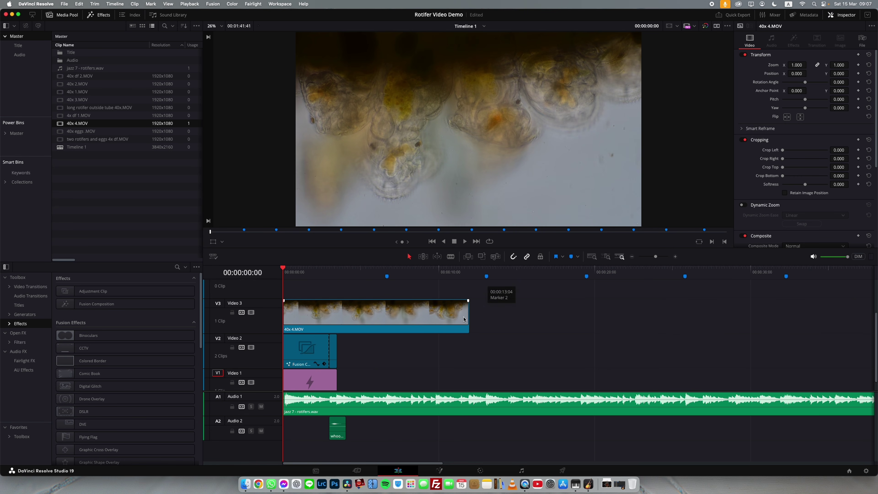
pyautogui.moveTo(466, 315); pyautogui.dragTo(485, 315)
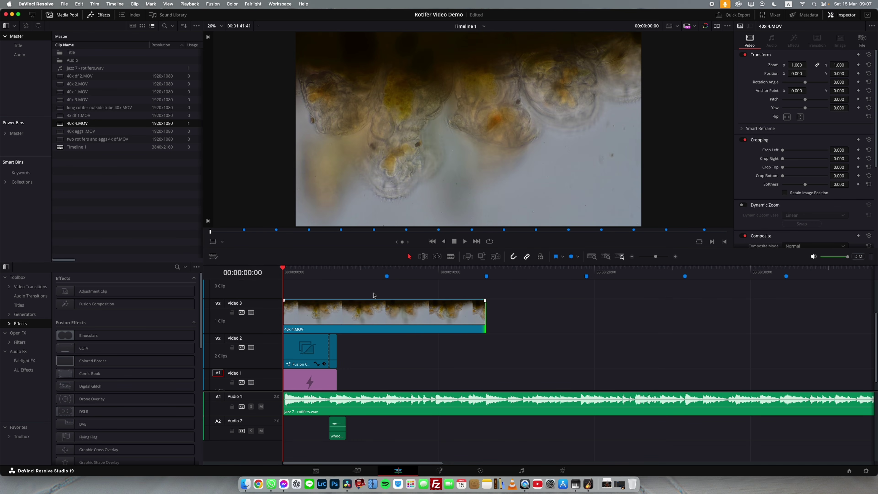
pyautogui.moveTo(286, 268); pyautogui.dragTo(485, 277)
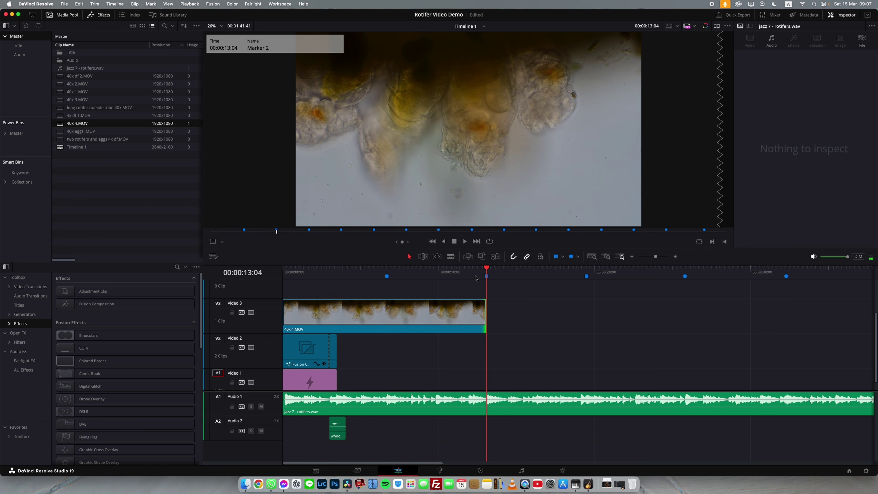
pyautogui.click(482, 313)
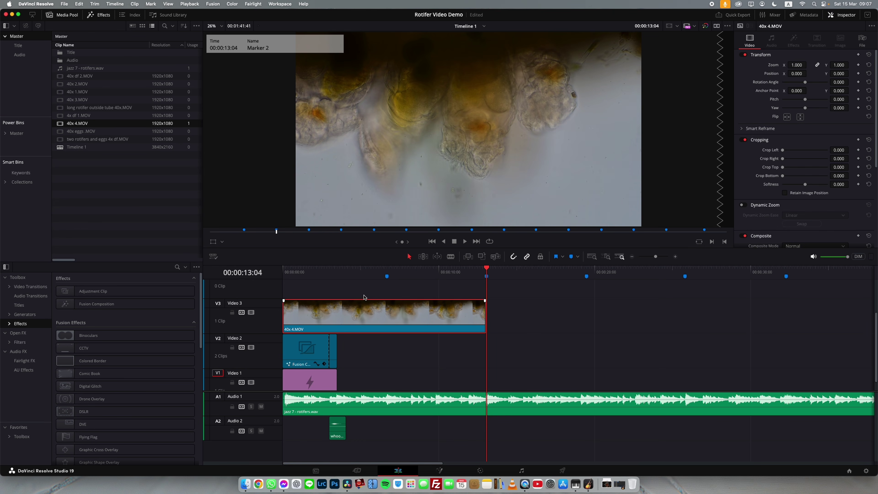
# - Add a section of about 9 seconds from 40x df 2.MOV after 40x 4.MOV on Video 3 and extend its end to the fourth marker
pyautogui.click(74, 76)
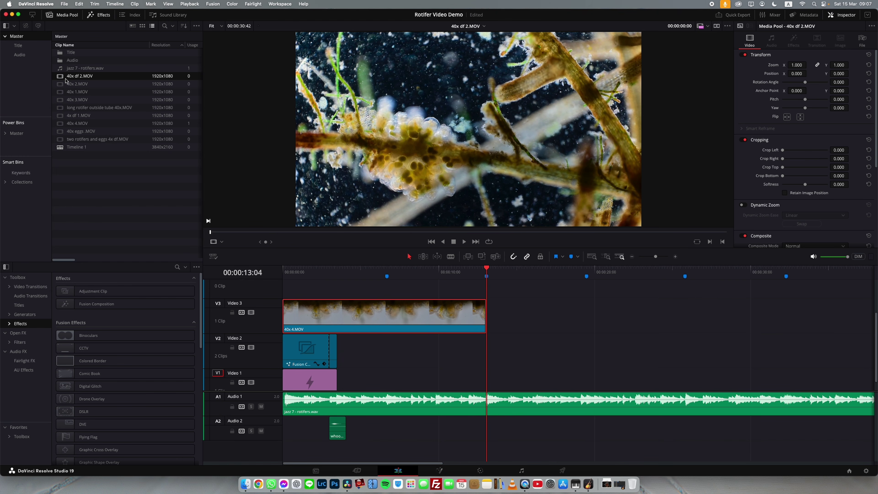
pyautogui.moveTo(212, 235); pyautogui.dragTo(483, 242)
pyautogui.press('i')
pyautogui.press('o')
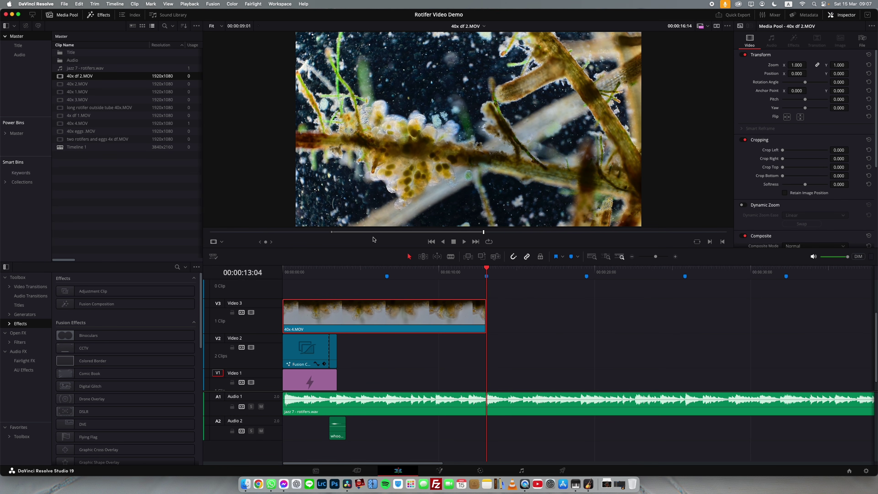
pyautogui.moveTo(374, 170)
pyautogui.mouseDown()
pyautogui.moveTo(536, 271)
pyautogui.moveTo(519, 327)
pyautogui.moveTo(488, 324)
pyautogui.mouseUp()
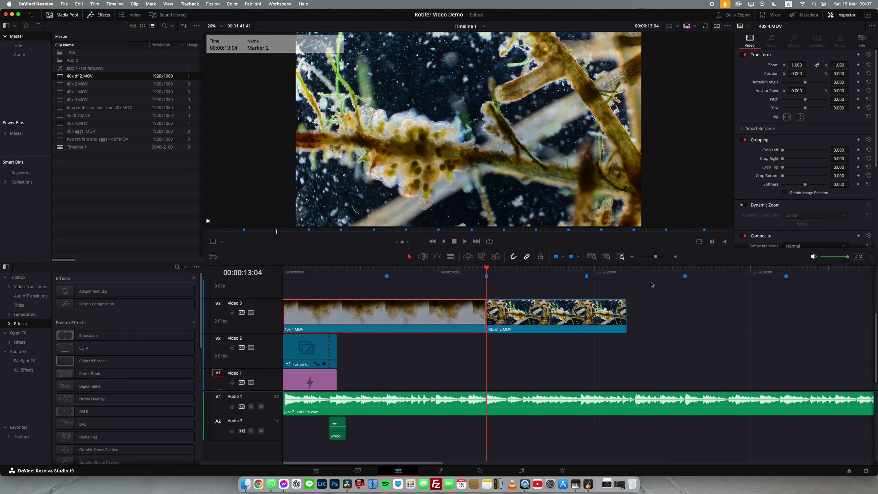
pyautogui.moveTo(622, 311); pyautogui.dragTo(683, 309)
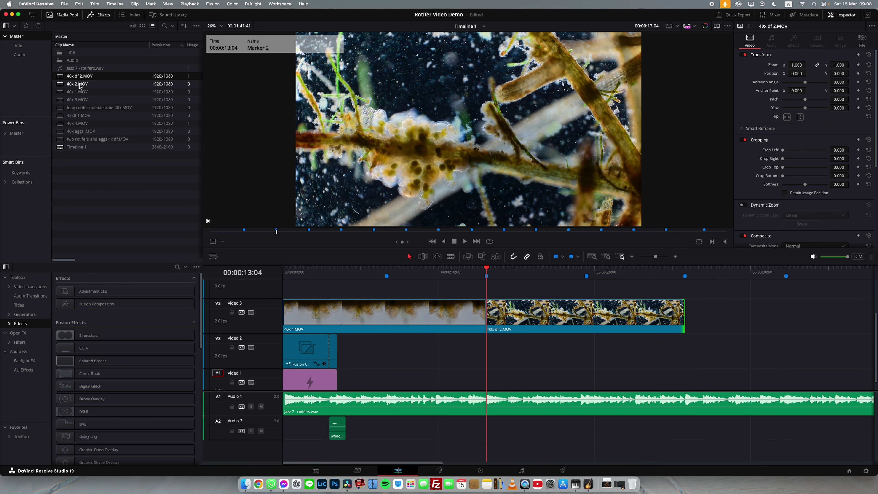
# - Mark a section of 4x df 1.MOV, place it after 40x df 2.MOV on Video 3, and trim its end to the sixth marker
pyautogui.click(85, 117)
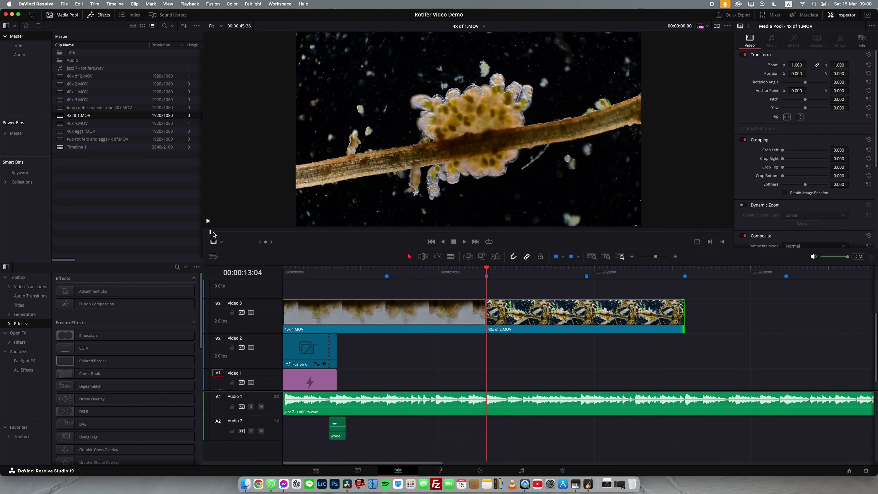
pyautogui.moveTo(209, 235); pyautogui.dragTo(577, 249)
pyautogui.press('i')
pyautogui.press('o')
pyautogui.moveTo(390, 179); pyautogui.dragTo(691, 331)
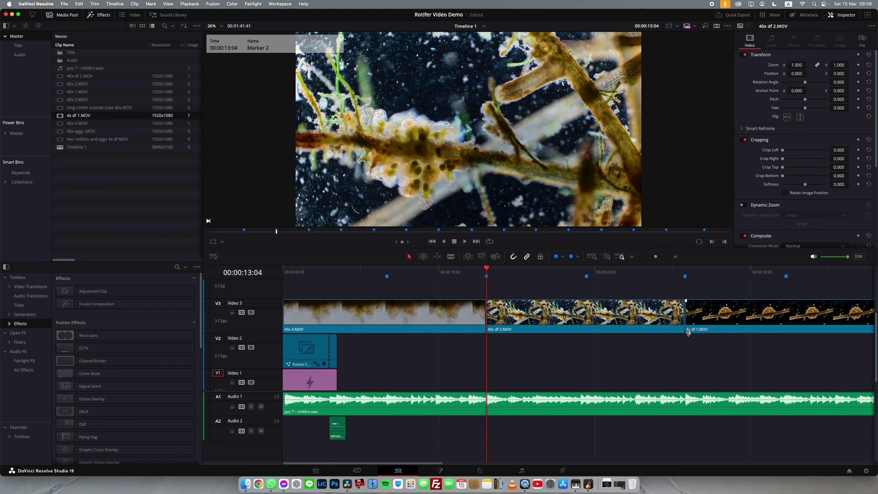
pyautogui.hscroll(8, 693, 334)
pyautogui.hscroll(1, 693, 333)
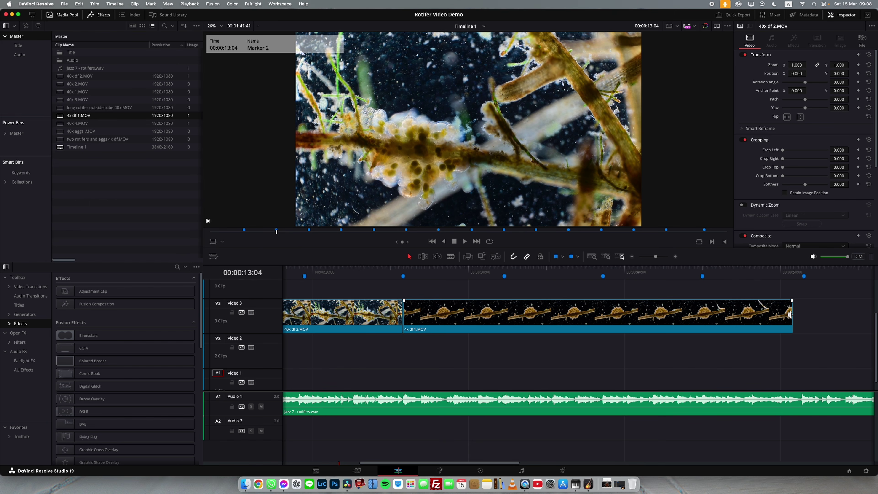
pyautogui.moveTo(789, 314); pyautogui.dragTo(604, 304)
# - Play the timeline across the cut from 40x df 2.MOV to 4x df 1.MOV to check its timing with the music
pyautogui.moveTo(576, 268); pyautogui.dragTo(368, 255)
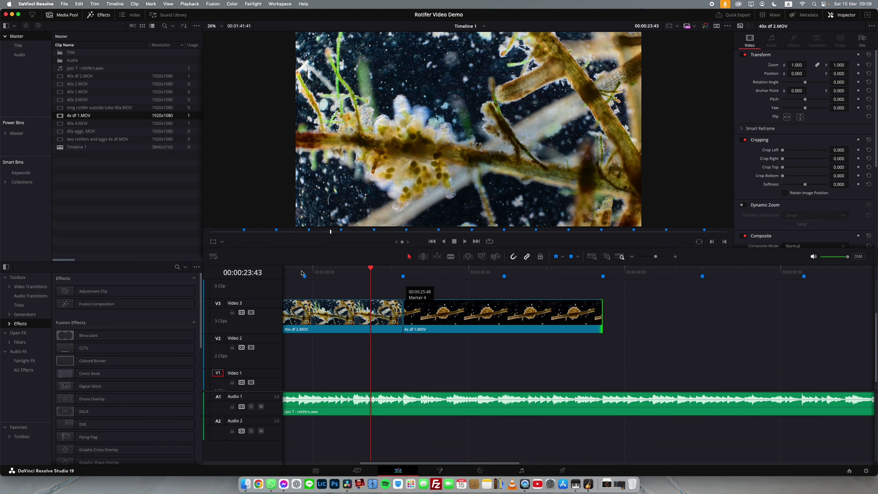
pyautogui.click(342, 269)
pyautogui.press('space')
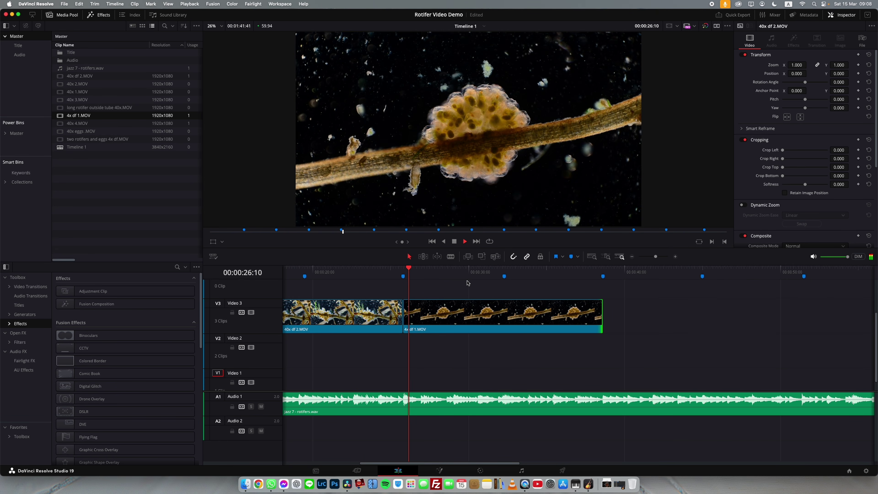
pyautogui.press('space')
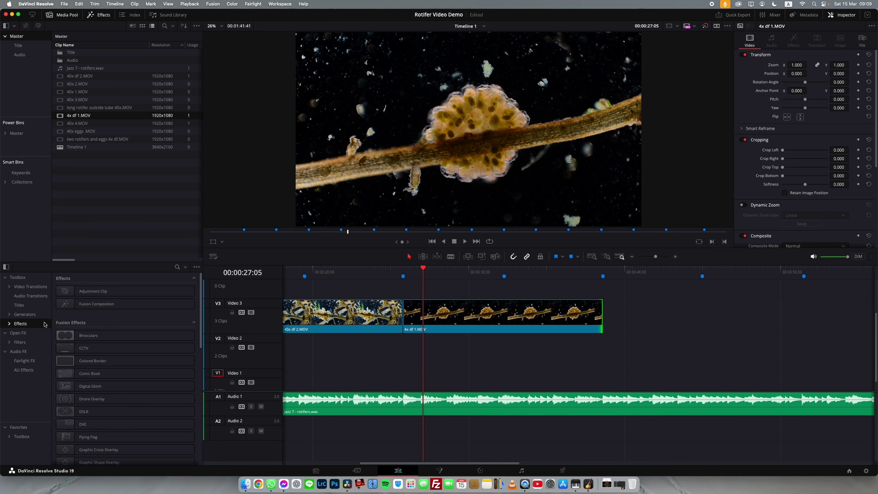
# - Add a Cross Dissolve at the cut between 40x df 2.MOV and 4x df 1.MOV and lengthen it to 0.6 seconds
pyautogui.click(31, 286)
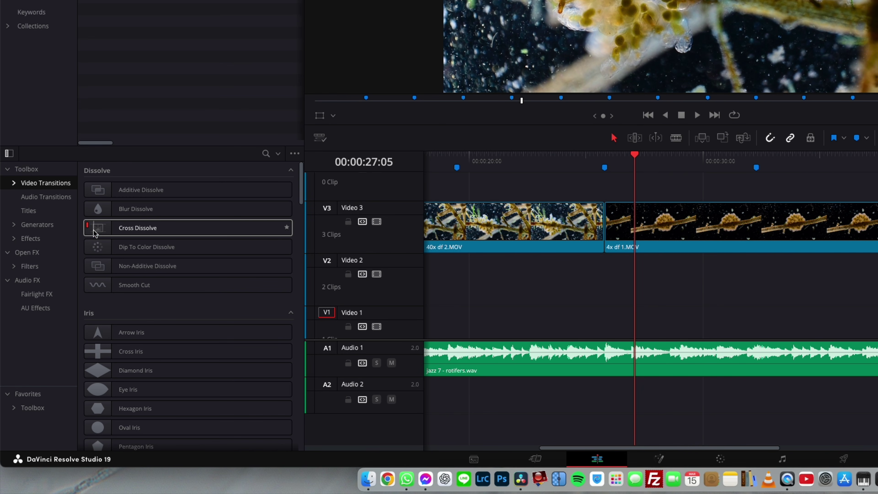
pyautogui.moveTo(95, 234)
pyautogui.mouseDown()
pyautogui.moveTo(355, 222)
pyautogui.moveTo(599, 235)
pyautogui.mouseUp()
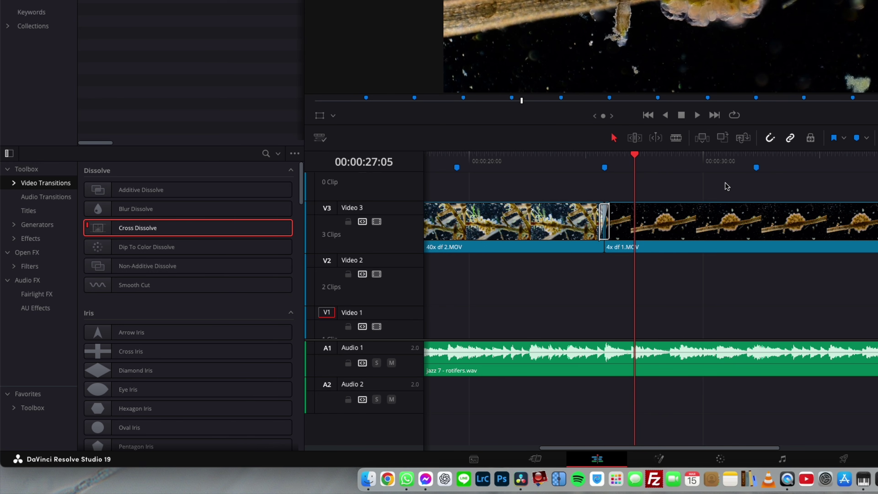
pyautogui.scroll(3, 763, 208)
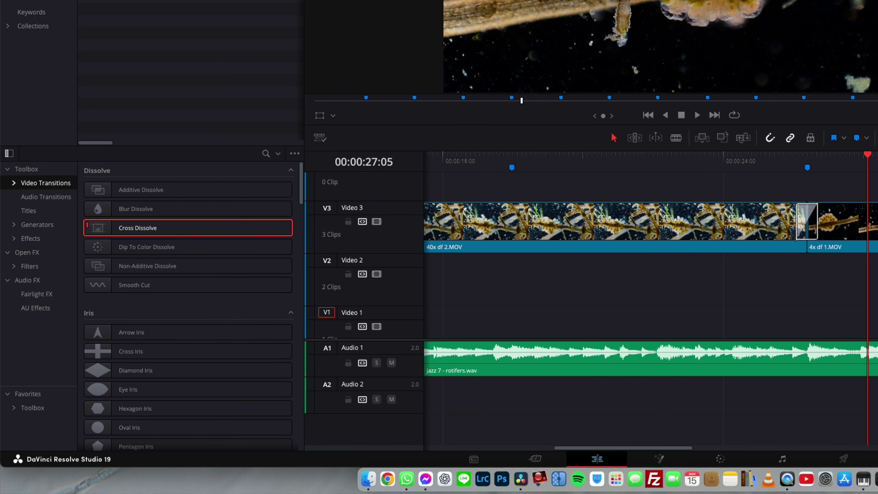
pyautogui.scroll(2, 764, 208)
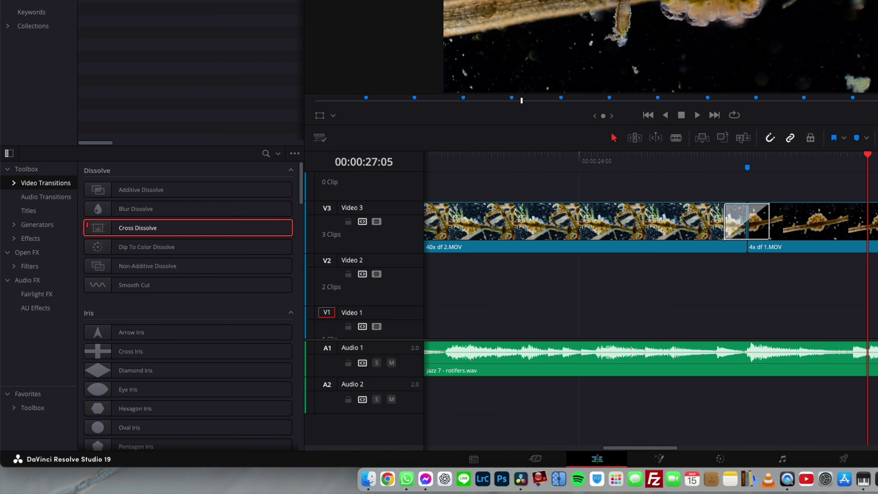
pyautogui.click(725, 222)
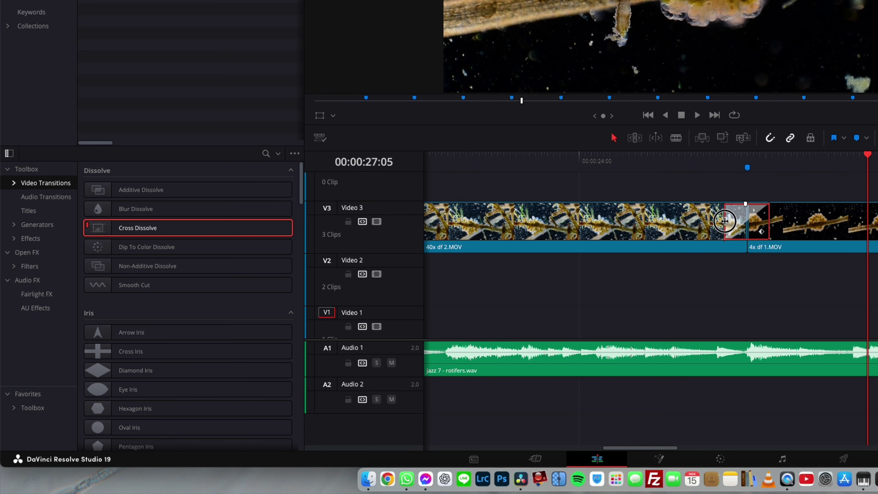
pyautogui.moveTo(725, 222)
pyautogui.mouseDown()
pyautogui.moveTo(692, 221)
pyautogui.moveTo(719, 220)
pyautogui.mouseUp()
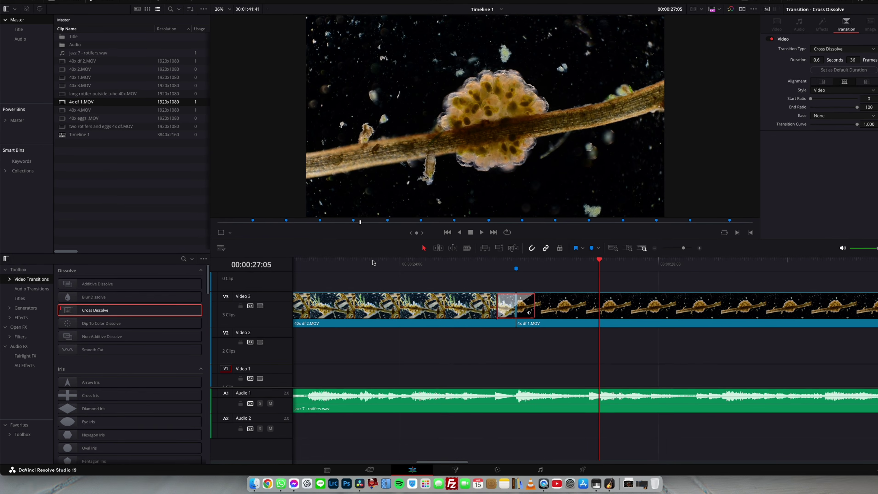
# - Play through the Cross Dissolve between 40x df 2.MOV and 4x df 1.MOV, and delete the transition
pyautogui.click(533, 162)
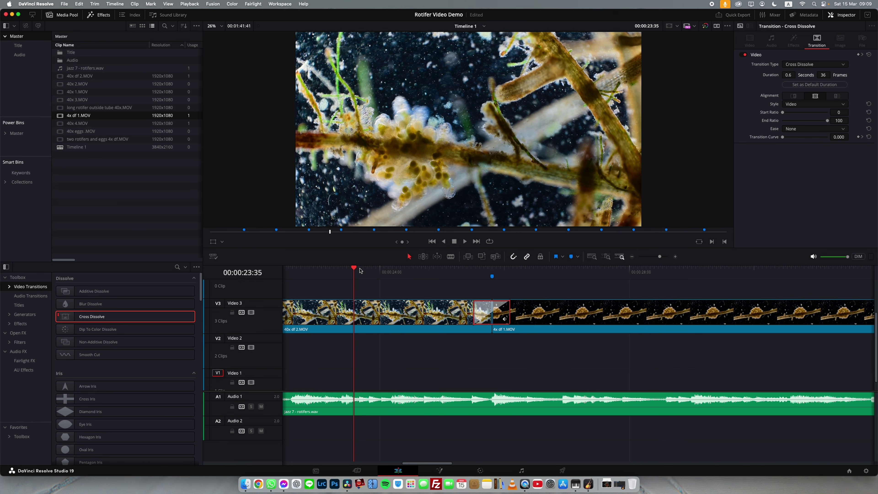
pyautogui.press('space')
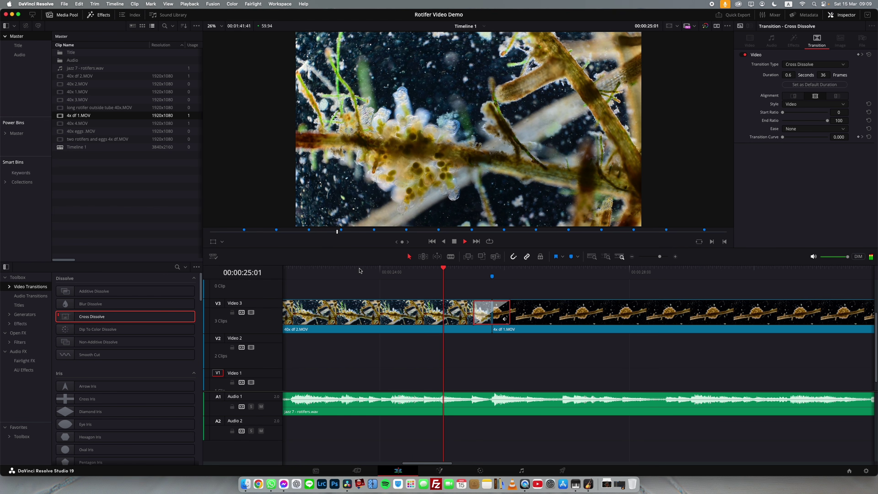
pyautogui.press('space')
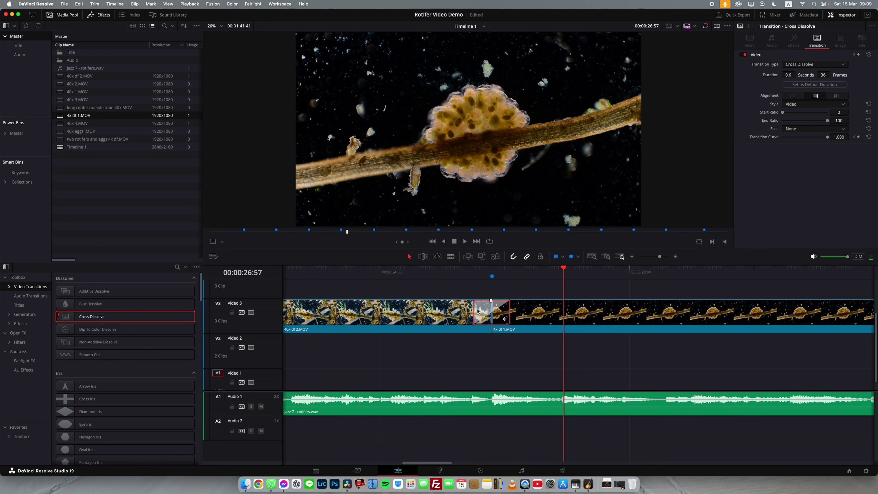
pyautogui.press('Delete')
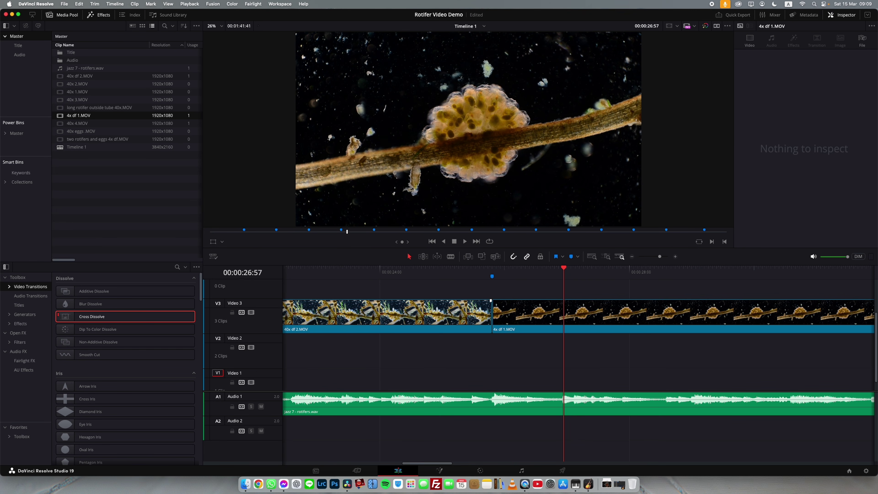
# - Replay the plain cut from 40x df 2.MOV to 4x df 1.MOV without a transition
pyautogui.click(374, 270)
pyautogui.press('space')
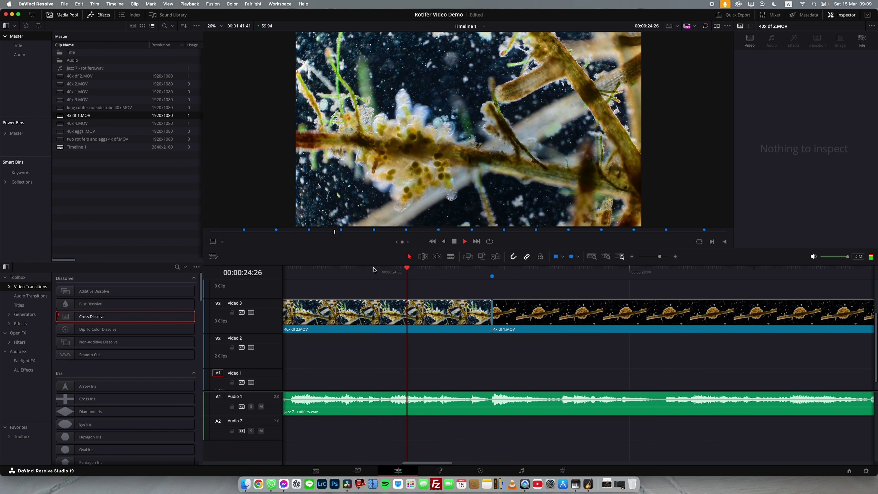
pyautogui.press('space')
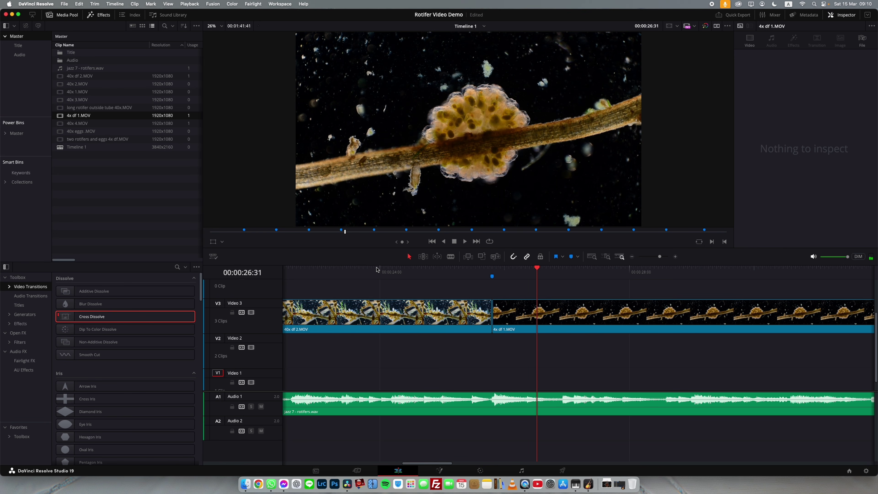
# - Mark a section of about 18 seconds from 40x eggs .MOV, place it after 4x df 1.MOV on Video 3, and scrub through it
pyautogui.hotkey('shift', 'z')
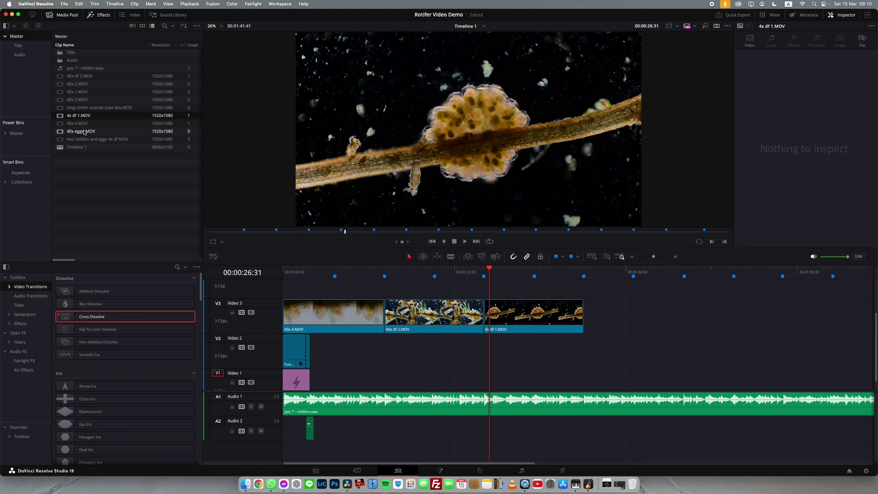
pyautogui.click(79, 124)
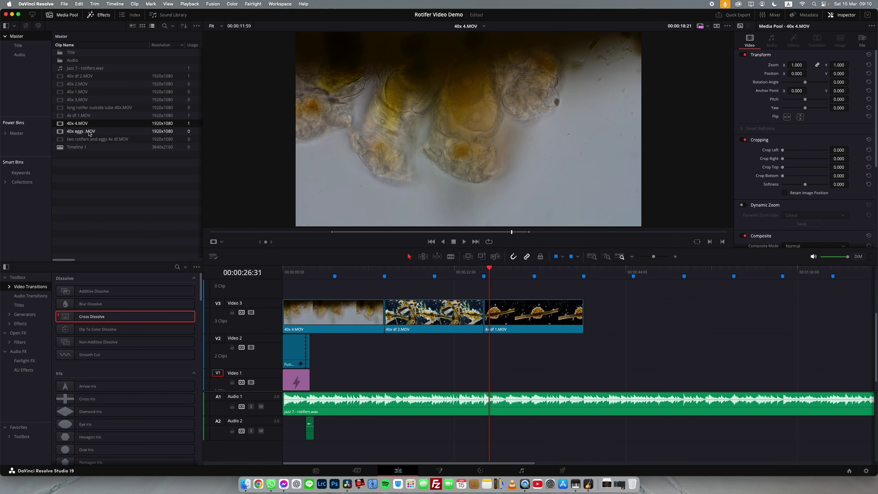
pyautogui.click(82, 135)
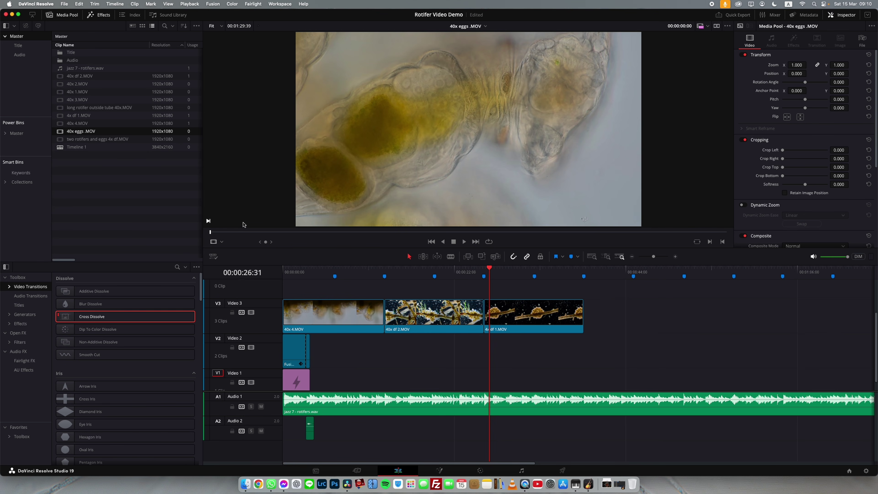
pyautogui.moveTo(214, 234); pyautogui.dragTo(554, 236)
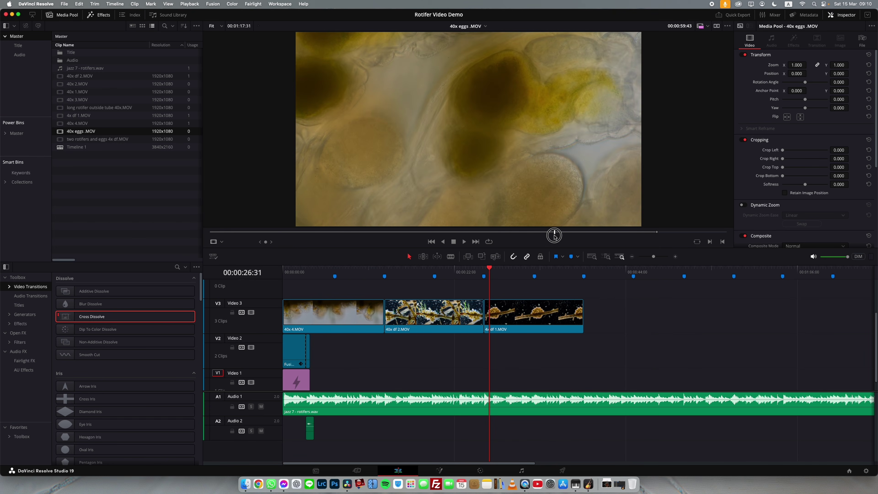
pyautogui.press('i')
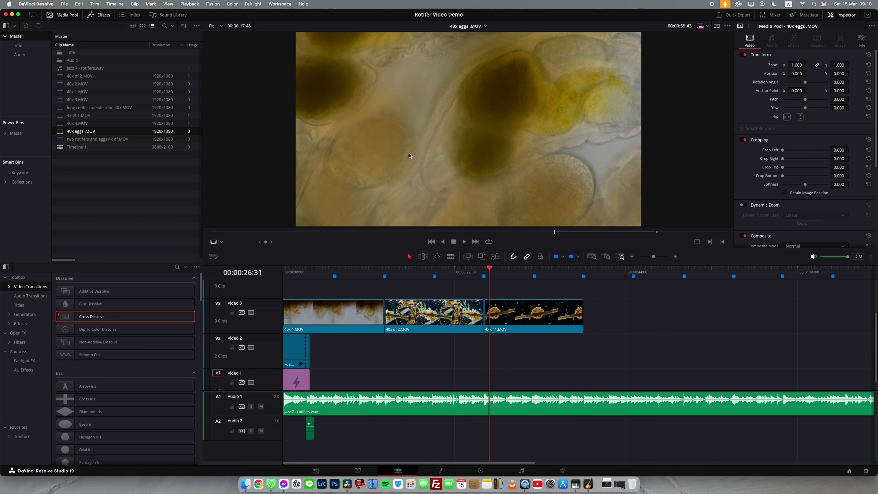
pyautogui.moveTo(498, 187); pyautogui.dragTo(616, 331)
pyautogui.moveTo(584, 270); pyautogui.dragTo(660, 269)
pyautogui.hscroll(10, 634, 283)
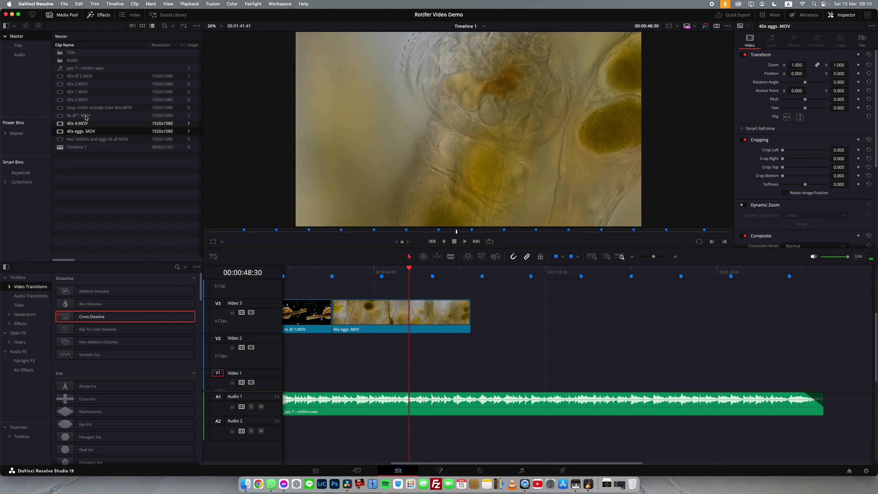
# - Add a section of about 36 seconds from 40x 2.MOV to Video 3 and move it so it ends with the music
pyautogui.doubleClick(80, 85)
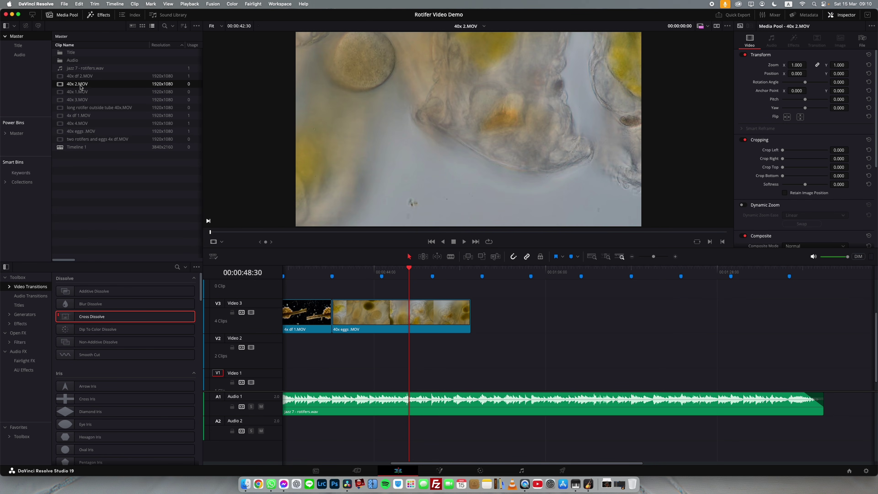
pyautogui.moveTo(210, 232); pyautogui.dragTo(667, 234)
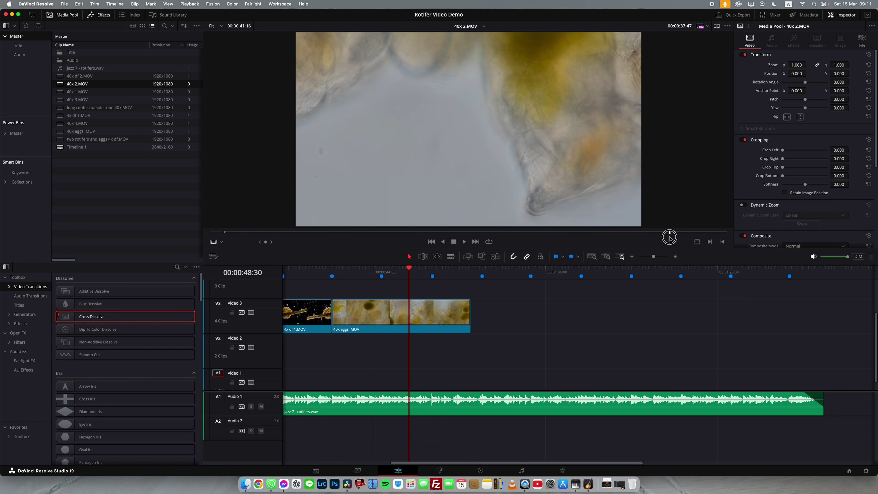
pyautogui.press('o')
pyautogui.moveTo(364, 165); pyautogui.dragTo(472, 316)
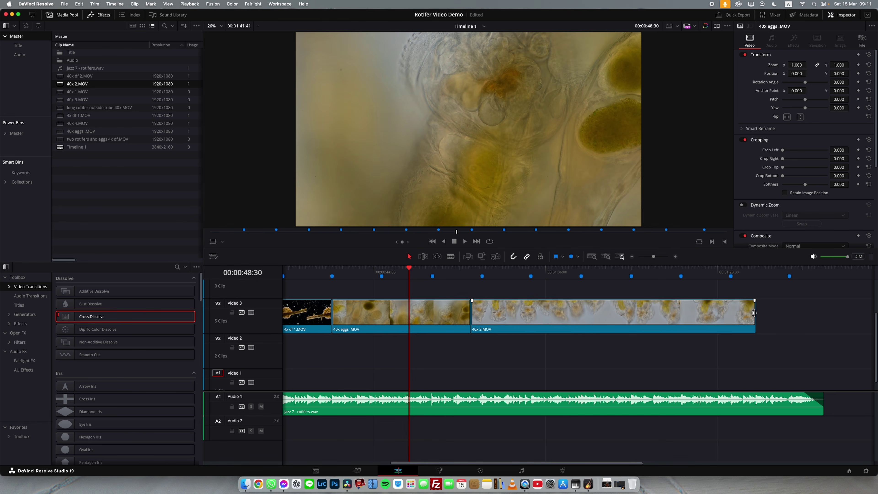
pyautogui.moveTo(753, 312); pyautogui.dragTo(782, 313)
pyautogui.moveTo(669, 310); pyautogui.dragTo(705, 310)
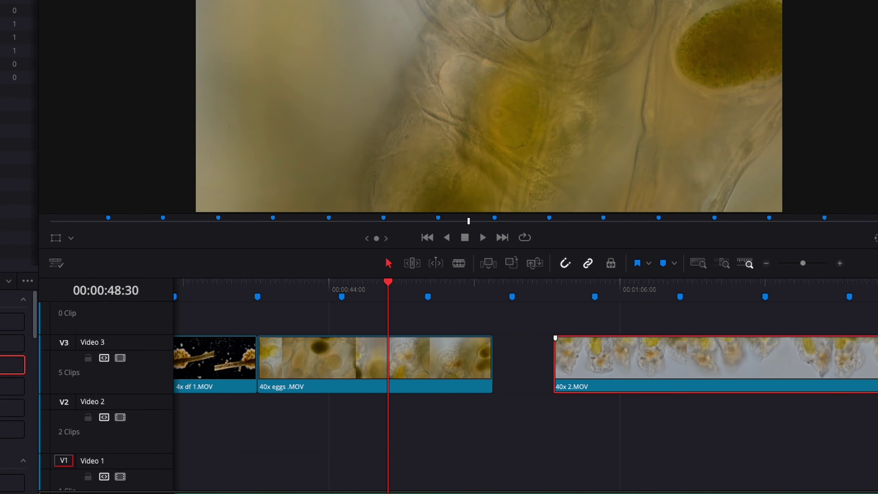
# - Adjust the start of 40x 2.MOV and the end of 40x eggs .MOV to meet at the marker just before 00:01:06:00
pyautogui.moveTo(560, 360)
pyautogui.mouseDown()
pyautogui.moveTo(515, 360)
pyautogui.moveTo(559, 362)
pyautogui.mouseUp()
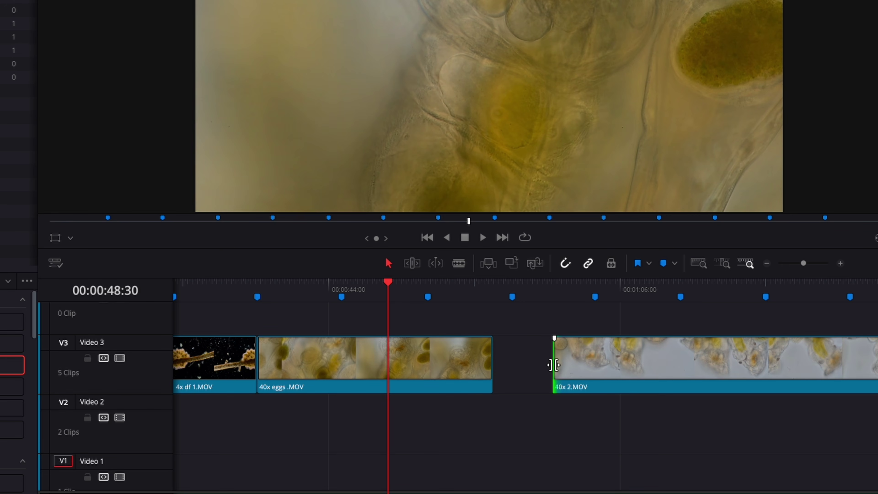
pyautogui.moveTo(557, 363); pyautogui.dragTo(644, 362)
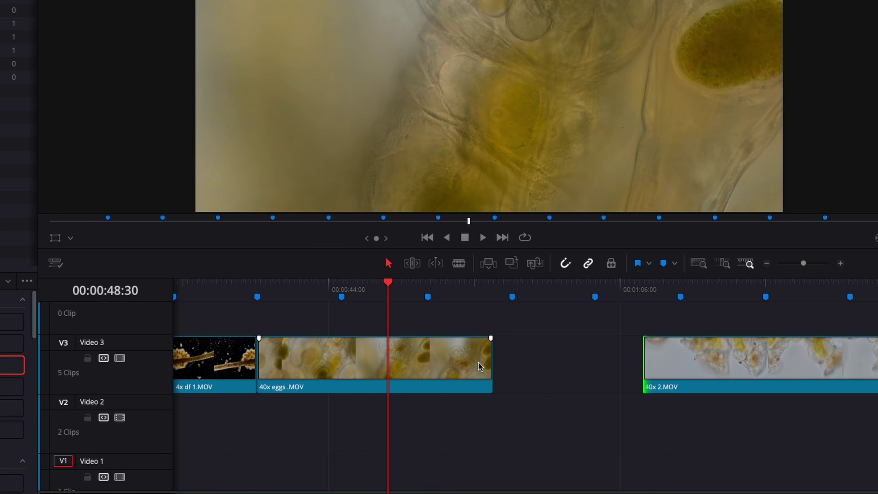
pyautogui.moveTo(487, 361); pyautogui.dragTo(597, 364)
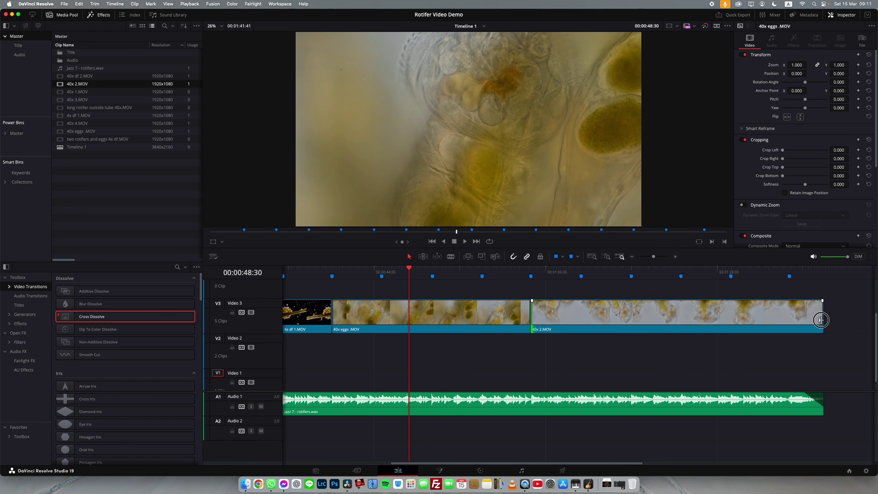
pyautogui.click(877, 343)
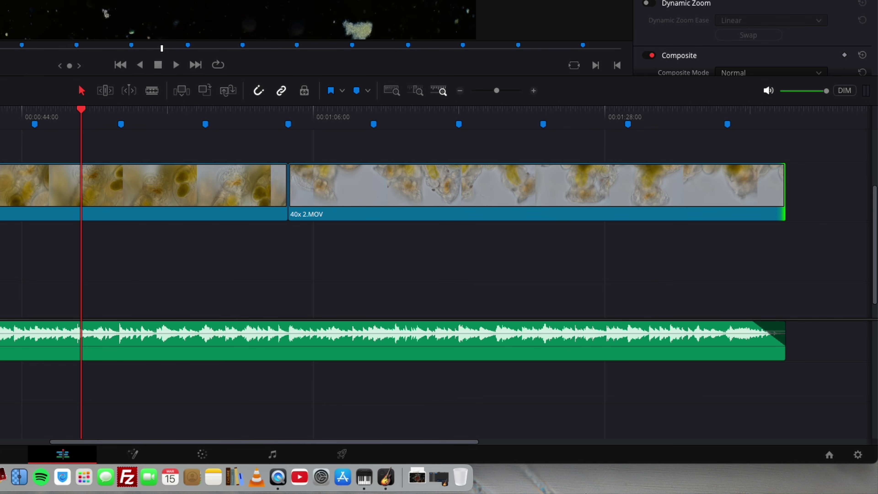
# - Add a Dip To Color Dissolve to the end of 40x 2.MOV on Video 3 and play the ending
pyautogui.moveTo(323, 188); pyautogui.dragTo(770, 190)
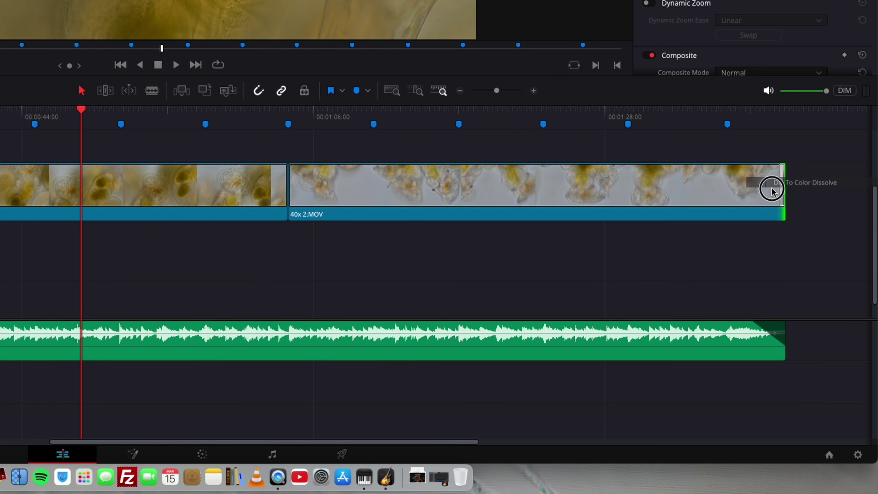
pyautogui.click(743, 113)
pyautogui.press('space')
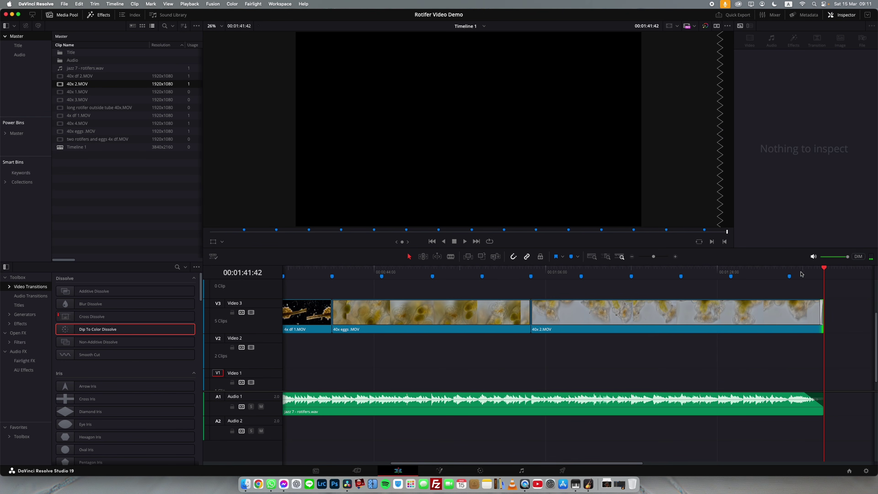
pyautogui.click(820, 308)
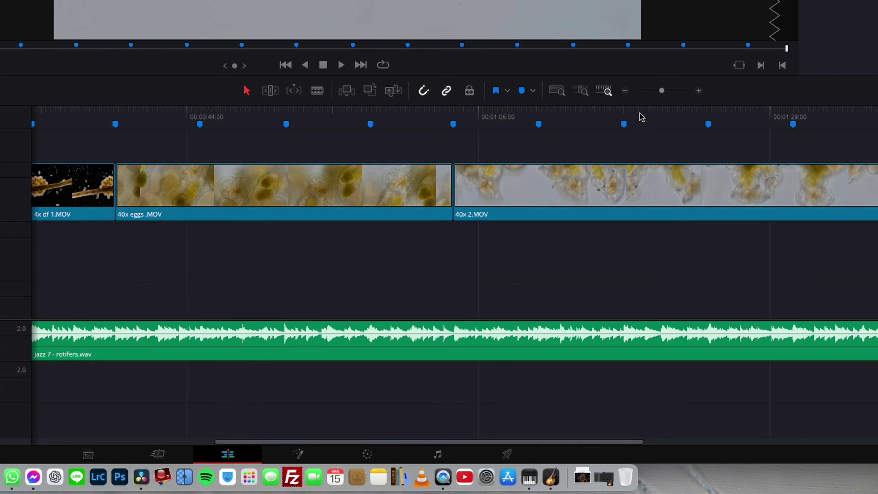
# - Fade out the end of 40x 2.MOV on Video 3 over about 2.6 seconds and play the ending
pyautogui.click(699, 91)
pyautogui.click(699, 92)
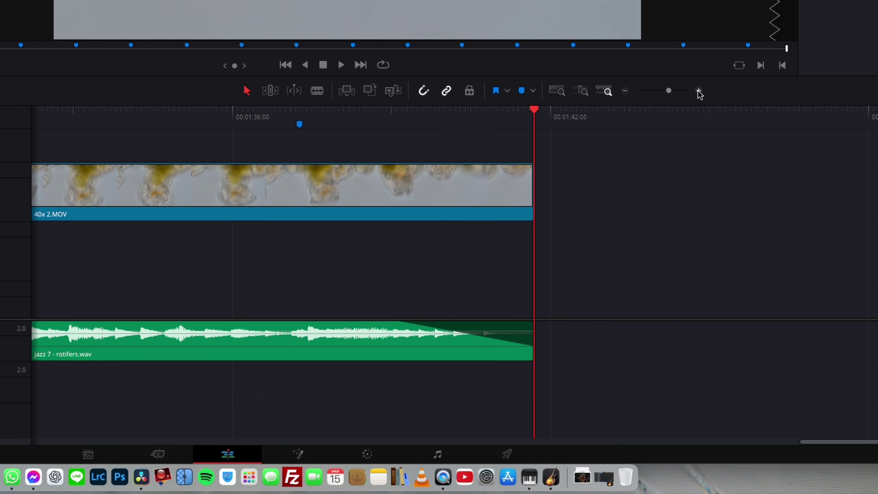
pyautogui.click(698, 92)
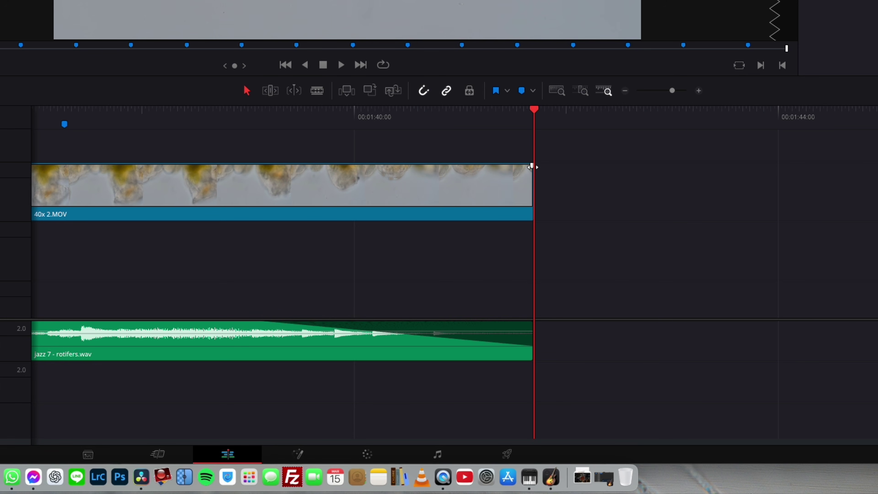
pyautogui.moveTo(531, 166); pyautogui.dragTo(251, 169)
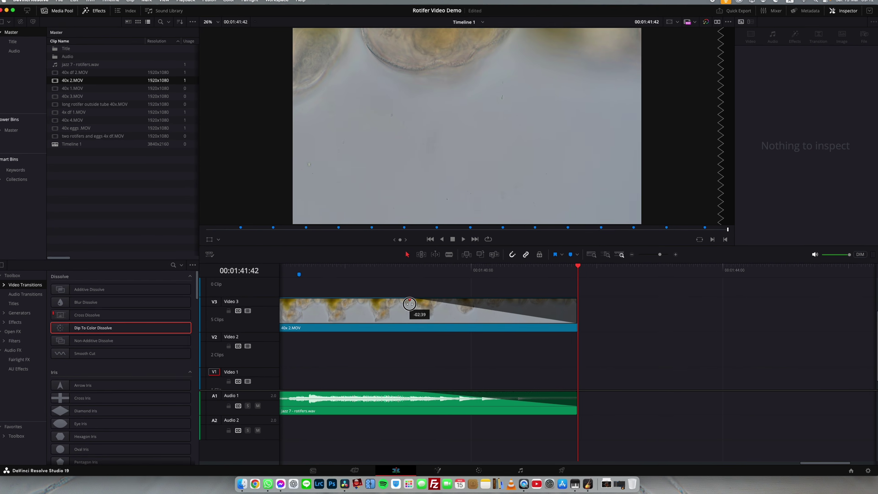
pyautogui.moveTo(409, 304); pyautogui.dragTo(410, 304)
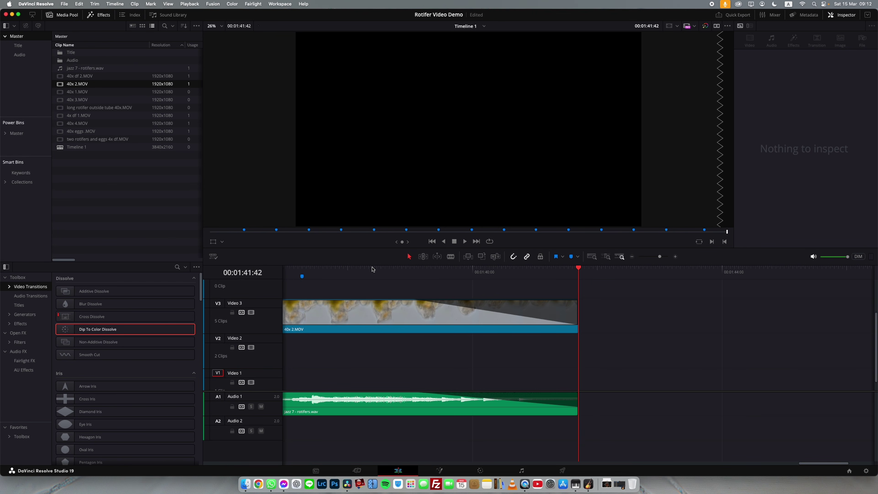
pyautogui.click(348, 269)
pyautogui.press('space')
# - Fit the whole timeline in view, move the playhead to 00:00:06:41 in 40x 4.MOV and switch to the Color page
pyautogui.hscroll(-5, 410, 320)
pyautogui.hscroll(-2, 402, 320)
pyautogui.hotkey('shift', 'z')
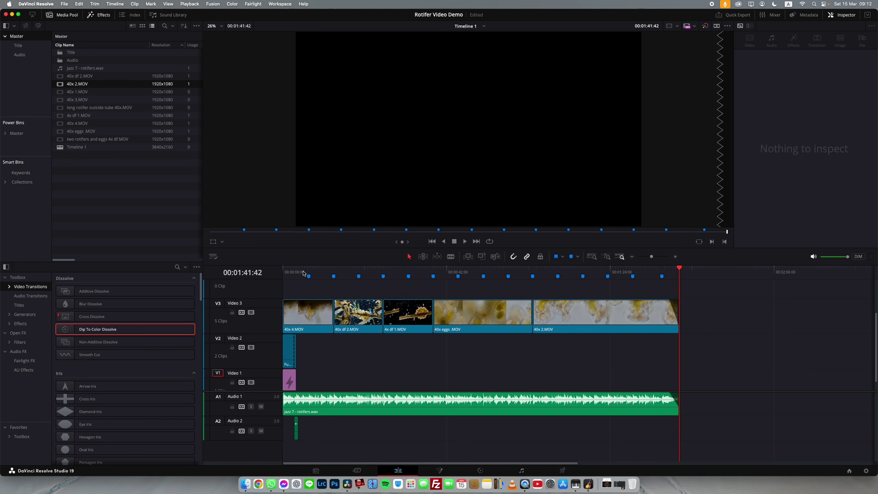
pyautogui.click(310, 269)
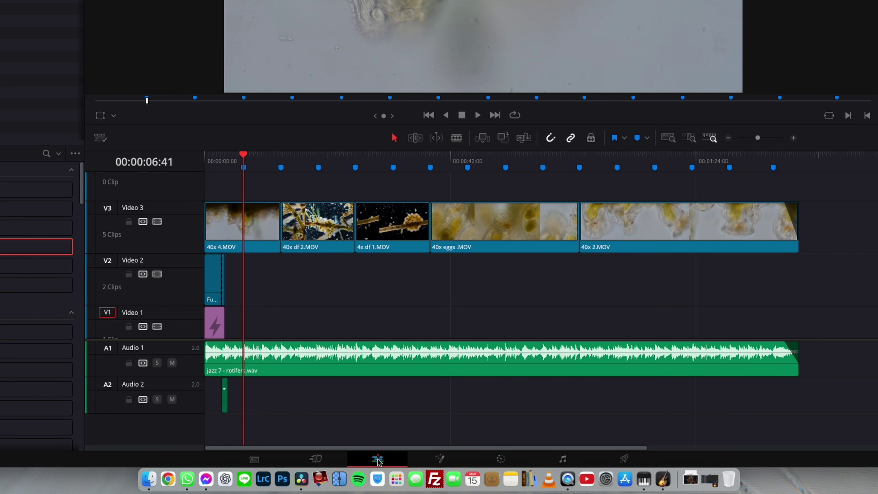
pyautogui.click(500, 460)
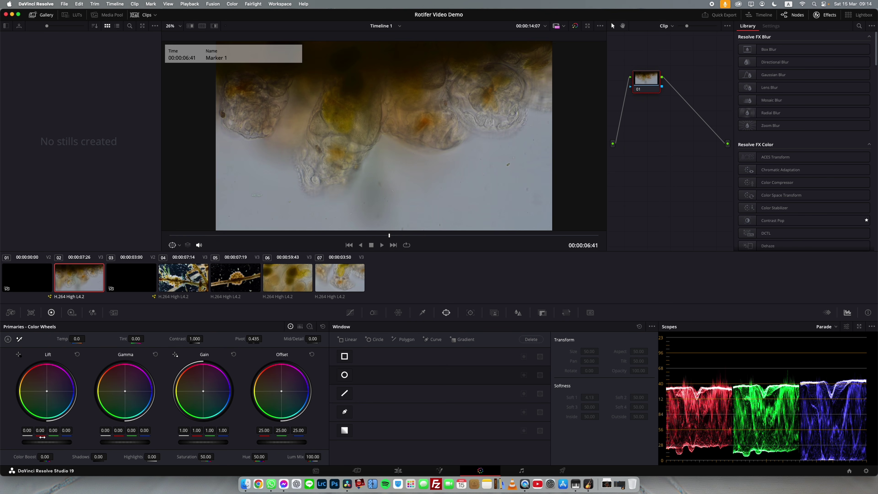
# - Adjust the first node of 40x 4.MOV with Lift -0.02, Offset 29.80 and Gain 1.43
pyautogui.moveTo(52, 445); pyautogui.dragTo(47, 444)
pyautogui.moveTo(508, 243); pyautogui.dragTo(484, 244)
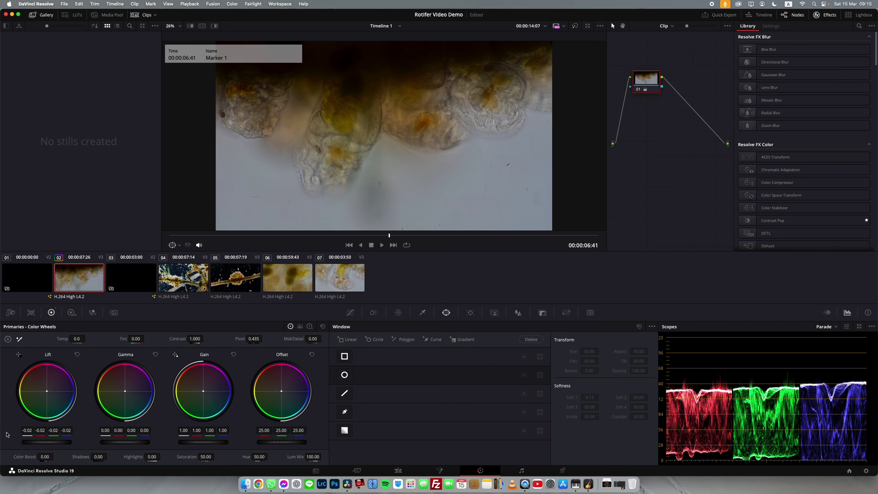
pyautogui.moveTo(117, 444)
pyautogui.mouseDown()
pyautogui.moveTo(231, 445)
pyautogui.moveTo(132, 445)
pyautogui.mouseUp()
pyautogui.moveTo(203, 442); pyautogui.dragTo(301, 444)
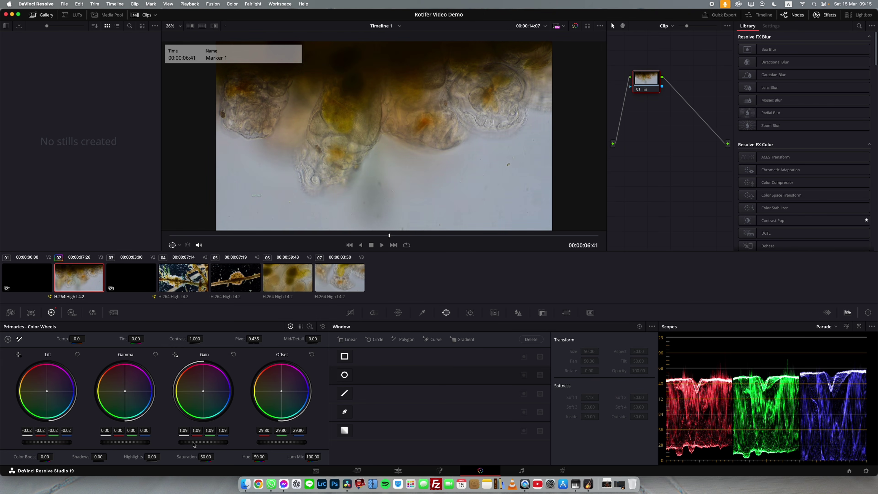
pyautogui.moveTo(190, 445); pyautogui.dragTo(327, 444)
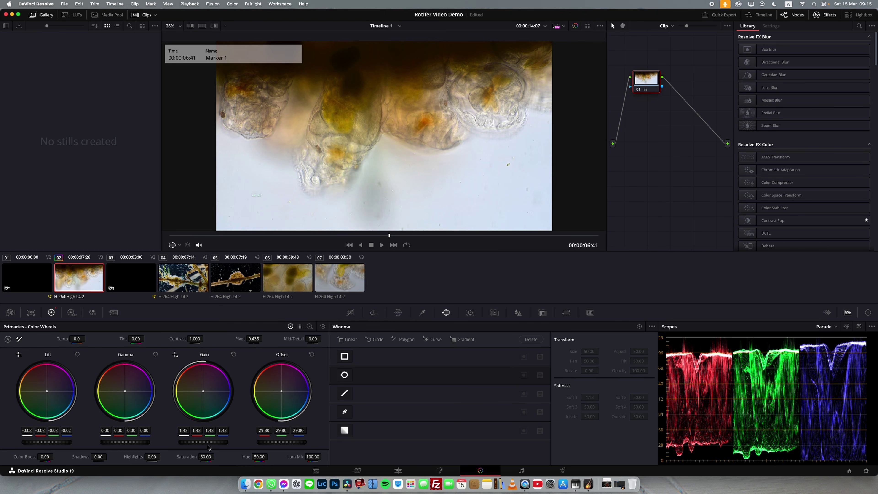
# - Balance the color of 40x 4.MOV by lowering Gain to 1.33 for blue and 1.39 for green, and fine-tune its Gamma
pyautogui.moveTo(223, 431); pyautogui.dragTo(208, 434)
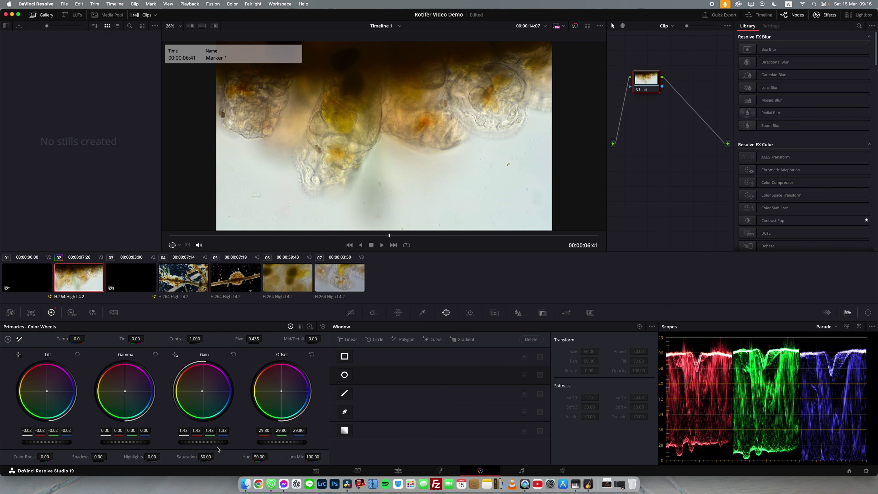
pyautogui.moveTo(210, 431); pyautogui.dragTo(205, 433)
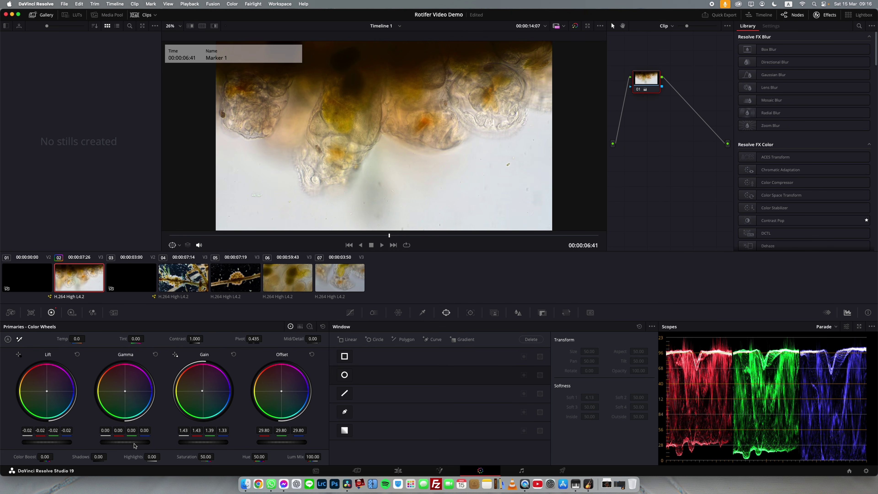
pyautogui.moveTo(131, 442); pyautogui.dragTo(89, 442)
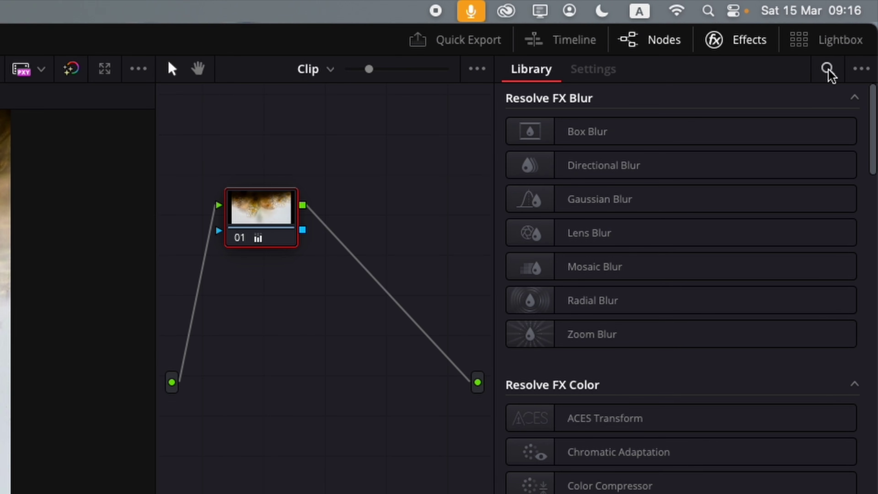
# - Find the Contrast Pop effect, add it as a second node on 40x 4.MOV and set its Detail Amount to 0.201
pyautogui.click(828, 71)
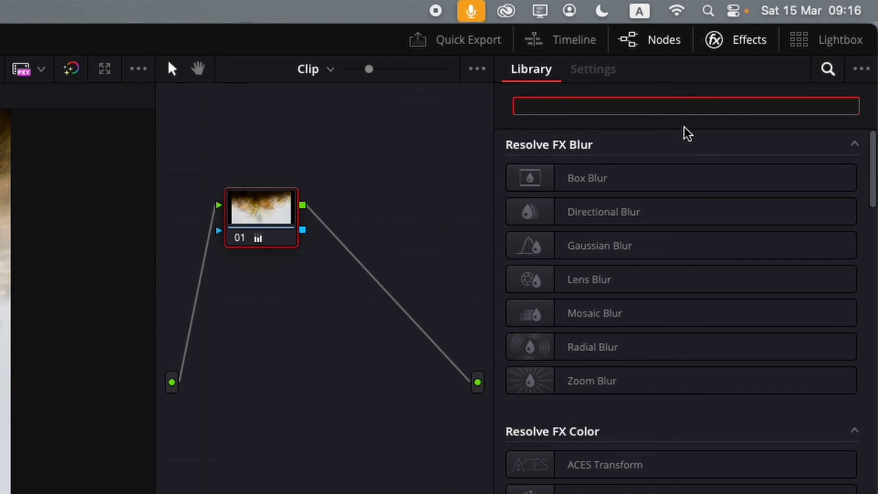
pyautogui.write('cont')
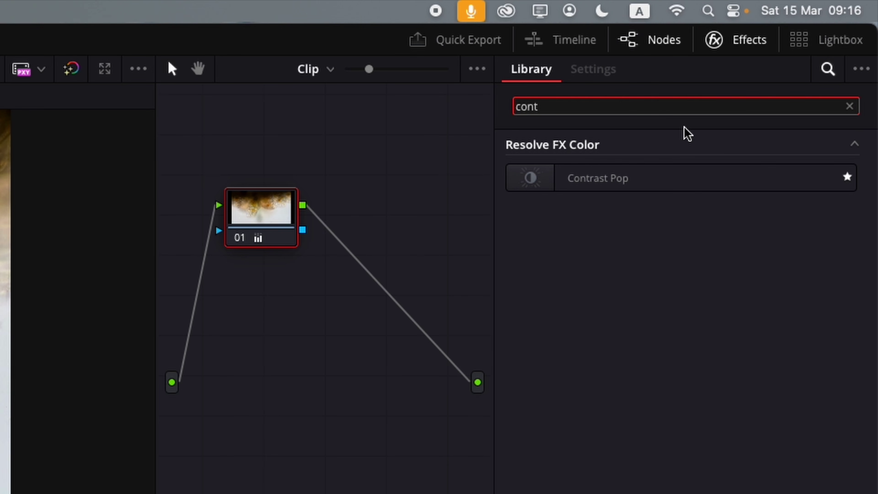
pyautogui.moveTo(627, 180); pyautogui.dragTo(393, 298)
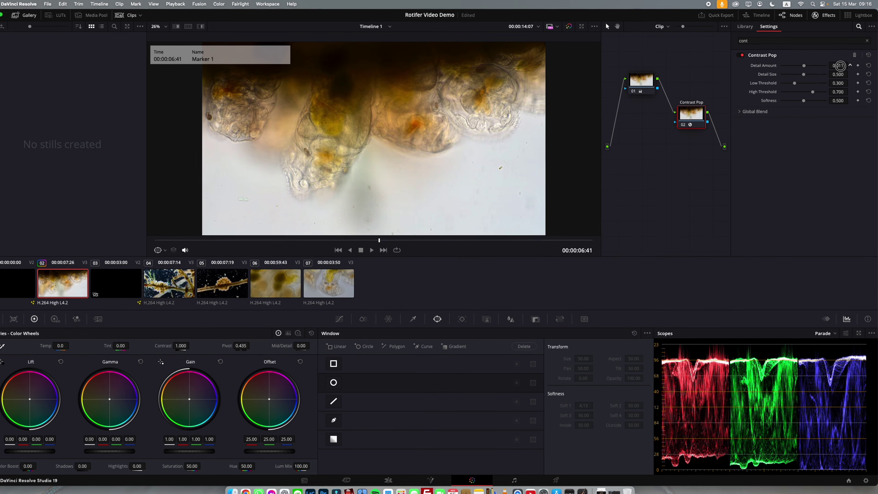
pyautogui.moveTo(783, 155); pyautogui.dragTo(839, 155)
pyautogui.moveTo(861, 64); pyautogui.dragTo(862, 64)
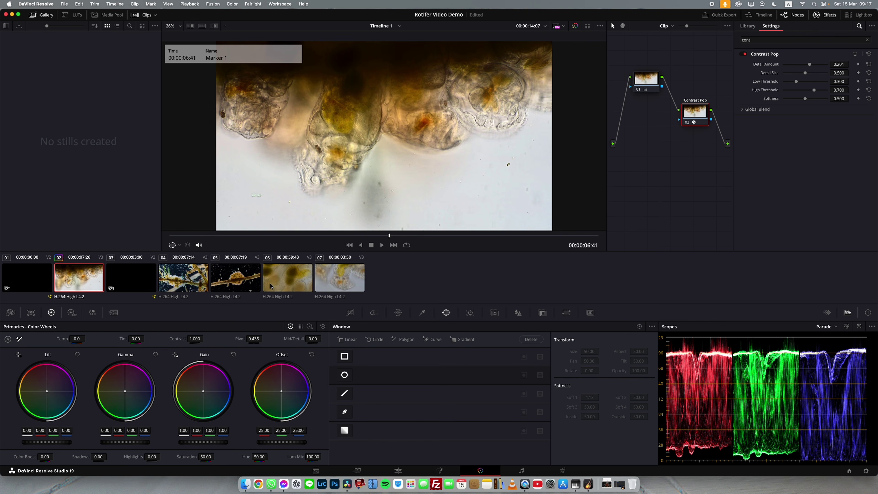
# - Play the graded 40x 4.MOV and compare its look with the ungraded 40x eggs .MOV and 40x 2.MOV clips
pyautogui.press('space')
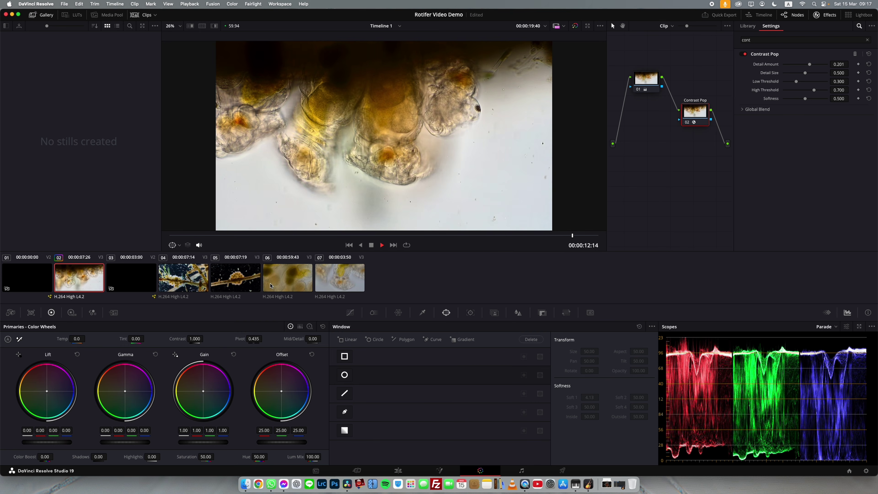
pyautogui.press('space')
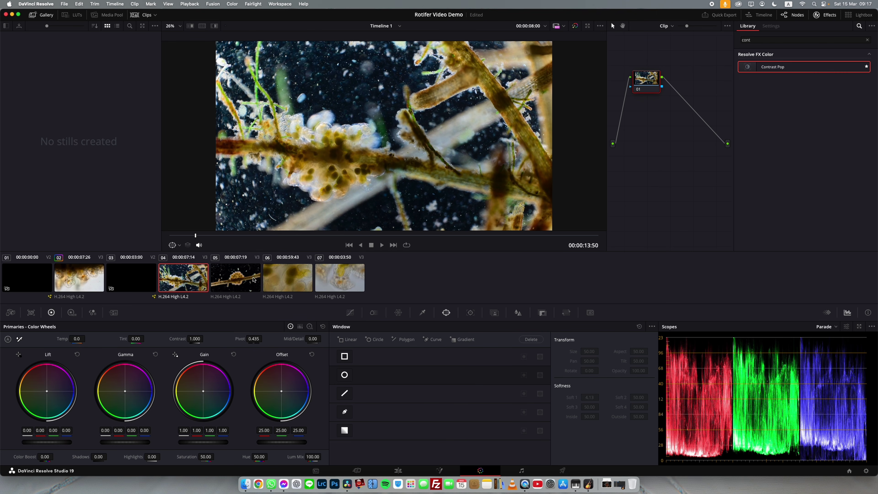
pyautogui.click(74, 272)
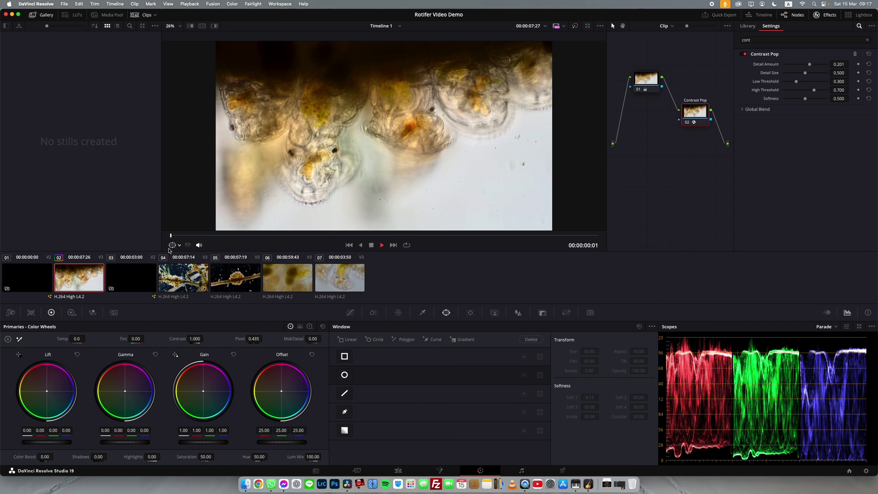
pyautogui.press('space')
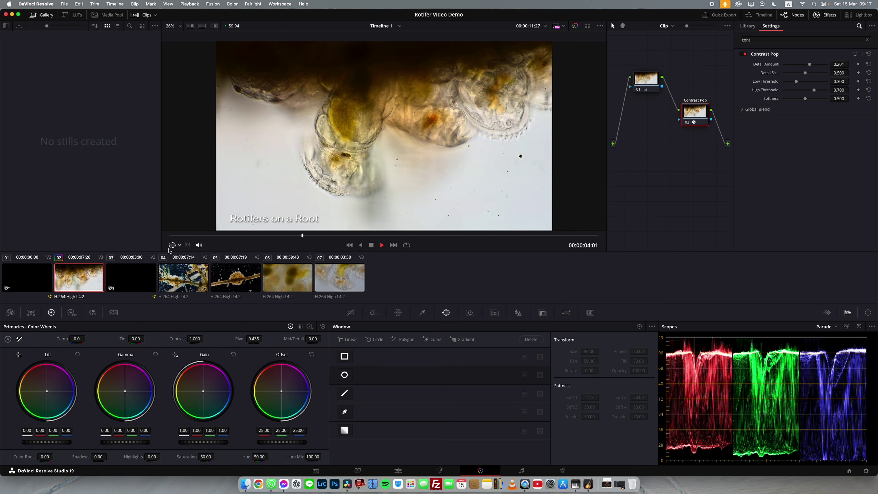
pyautogui.press('space')
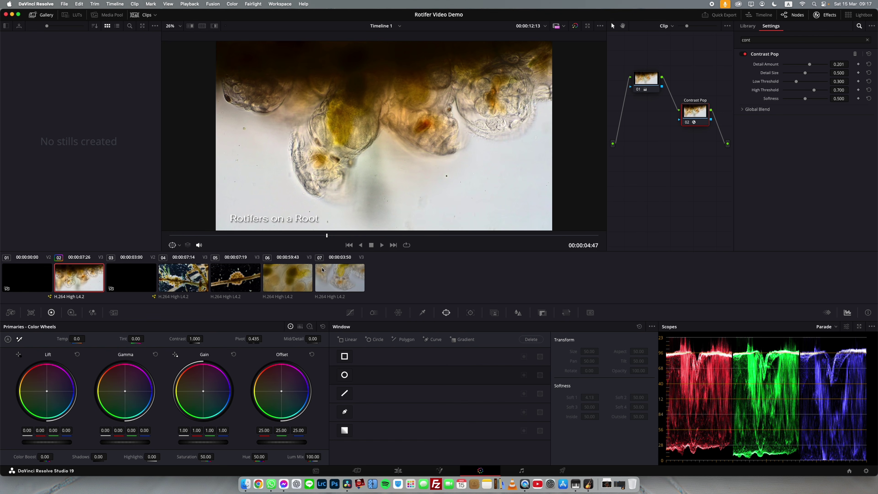
pyautogui.click(305, 280)
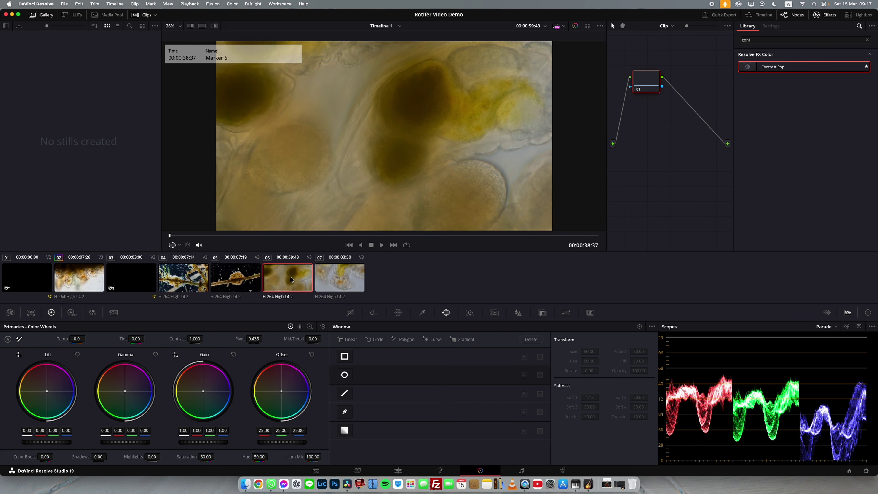
pyautogui.click(334, 281)
pyautogui.click(297, 280)
pyautogui.click(340, 281)
pyautogui.click(295, 280)
pyautogui.click(78, 276)
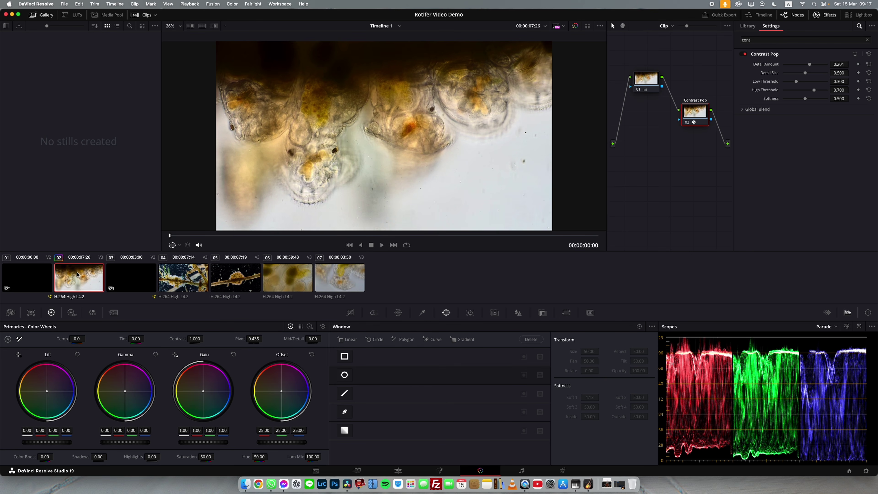
# - Apply the grade of 40x 4.MOV to both 40x eggs .MOV and 40x 2.MOV, and reduce the overall Gain of 40x 2.MOV to 0.89
pyautogui.click(292, 278)
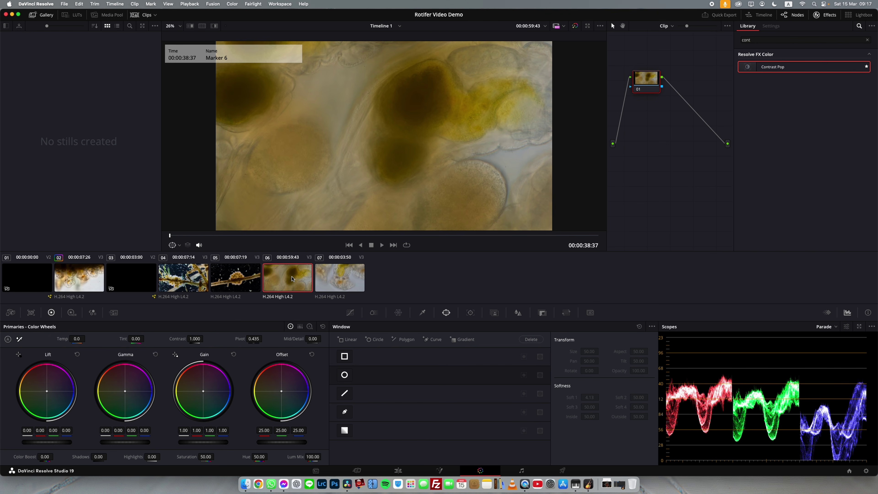
pyautogui.keyDown('super'); pyautogui.click(334, 282); pyautogui.keyUp('super')
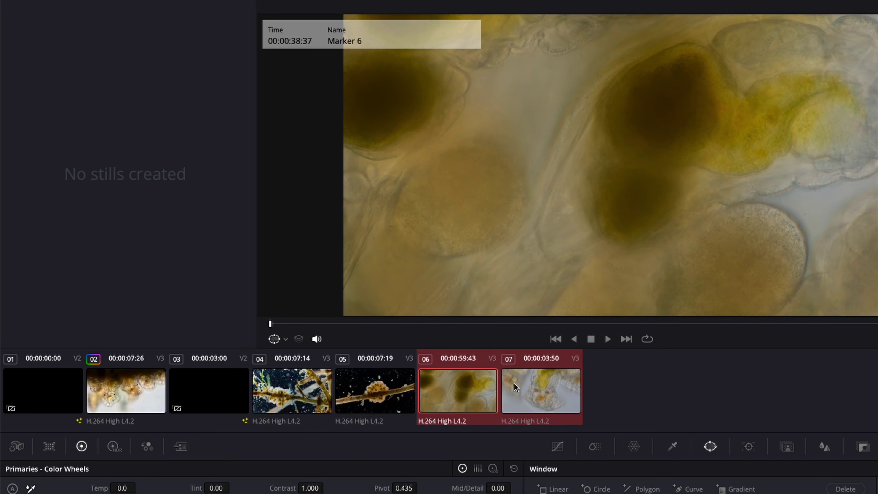
pyautogui.rightClick(124, 390)
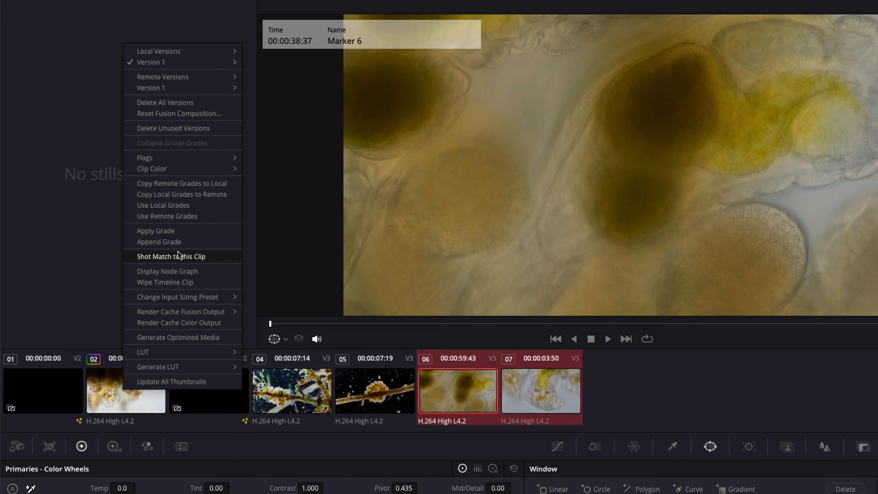
pyautogui.click(176, 232)
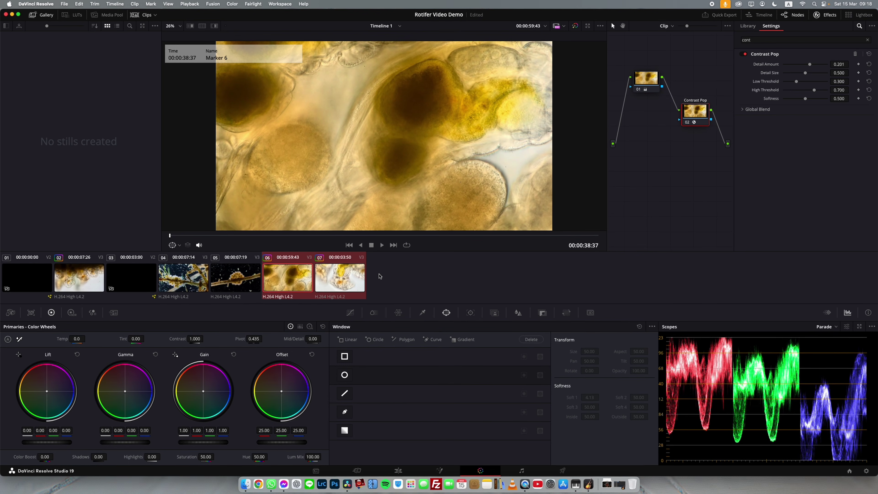
pyautogui.click(343, 275)
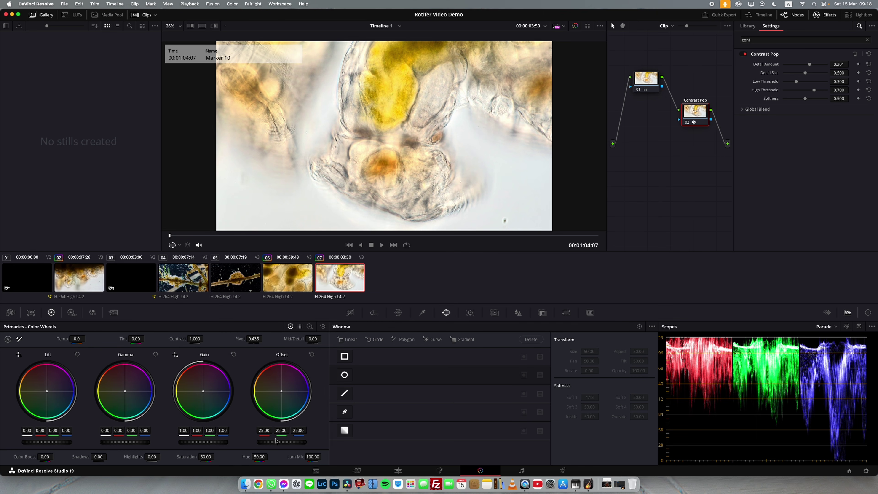
pyautogui.moveTo(207, 444)
pyautogui.mouseDown()
pyautogui.moveTo(153, 443)
pyautogui.moveTo(194, 431)
pyautogui.mouseUp()
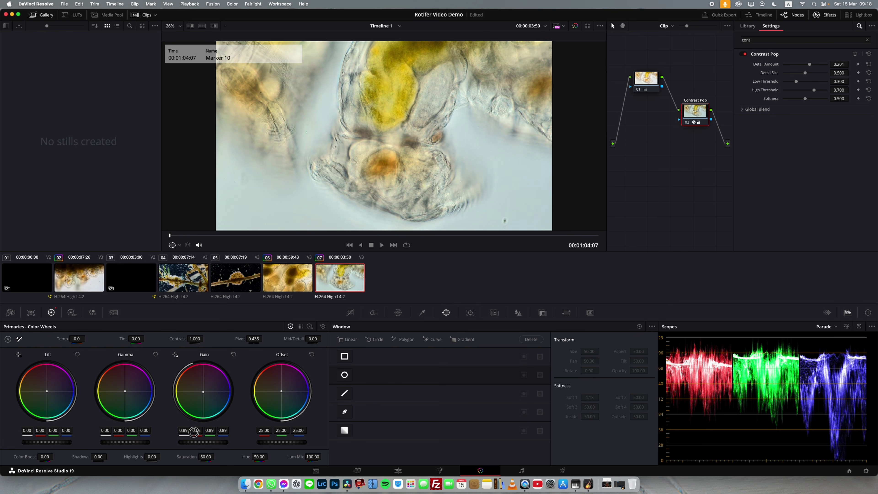
# - Set 40x eggs .MOV's Gain to 0.93 with red 0.88 and blue 0.99, set Contrast Pop's Detail Amount to 0.246, and play the clip
pyautogui.click(284, 287)
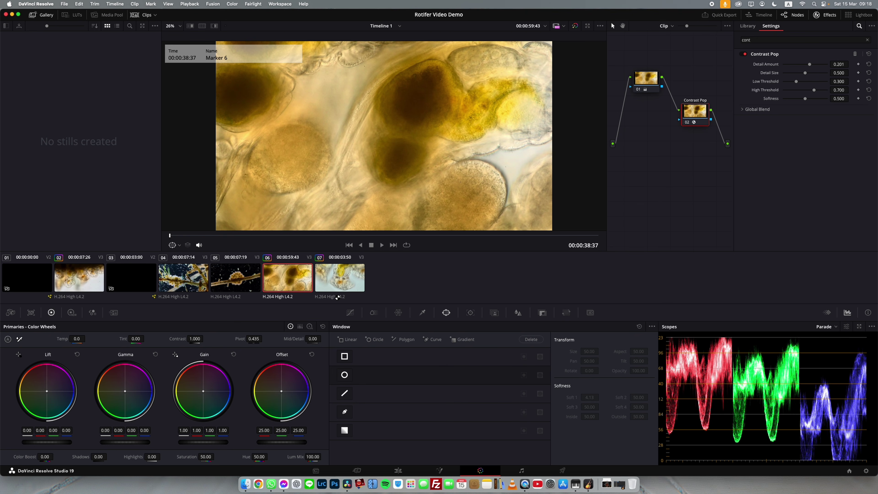
pyautogui.moveTo(199, 432)
pyautogui.mouseDown()
pyautogui.moveTo(188, 432)
pyautogui.moveTo(191, 445)
pyautogui.moveTo(170, 445)
pyautogui.mouseUp()
pyautogui.moveTo(222, 431)
pyautogui.mouseDown()
pyautogui.moveTo(232, 431)
pyautogui.moveTo(199, 430)
pyautogui.mouseUp()
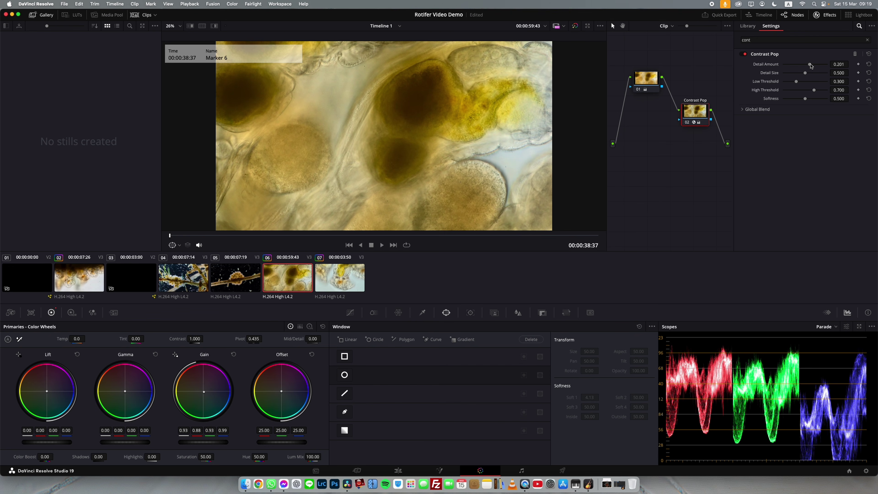
pyautogui.moveTo(837, 64); pyautogui.dragTo(850, 66)
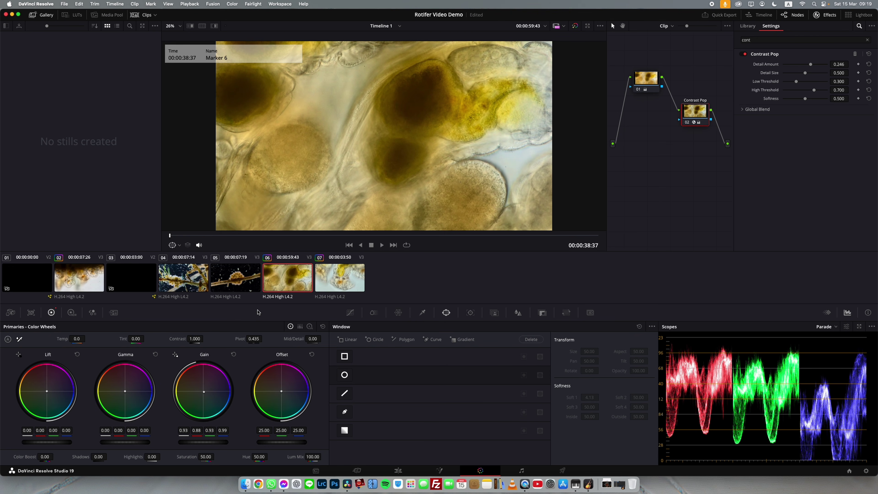
pyautogui.press('space')
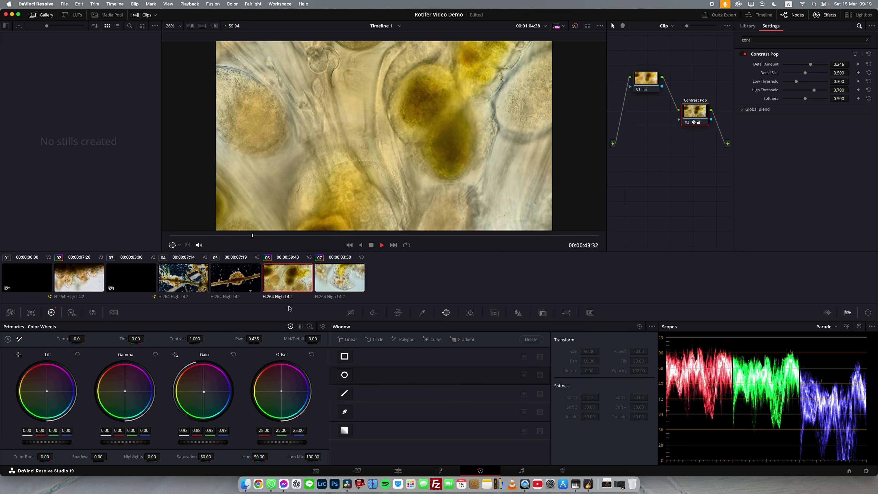
pyautogui.press('space')
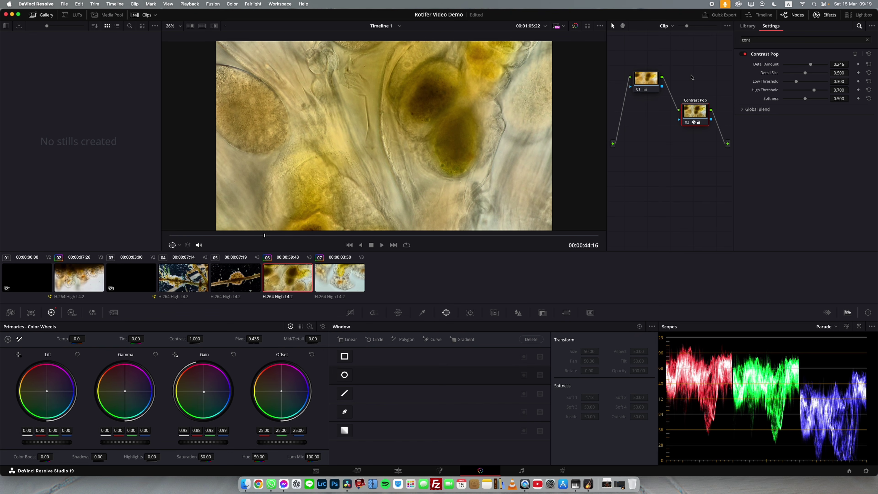
# - Set Mid/Detail to 8.00 on the first node of 40x eggs .MOV and play the clip
pyautogui.click(654, 87)
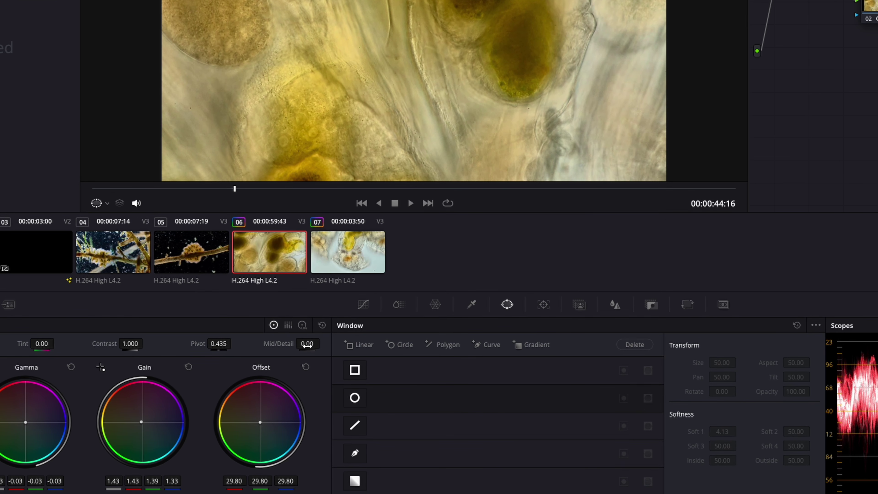
pyautogui.moveTo(305, 344); pyautogui.dragTo(427, 343)
pyautogui.moveTo(496, 205); pyautogui.dragTo(119, 232)
pyautogui.moveTo(59, 234); pyautogui.dragTo(313, 344)
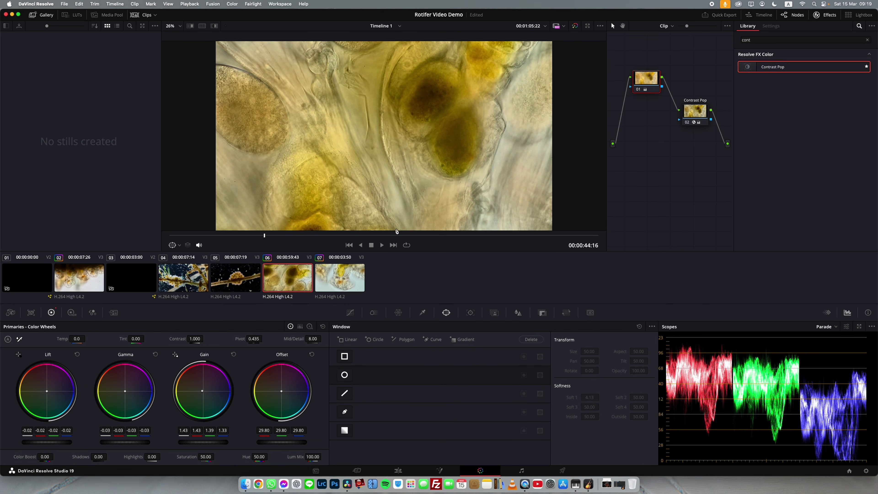
pyautogui.press('space')
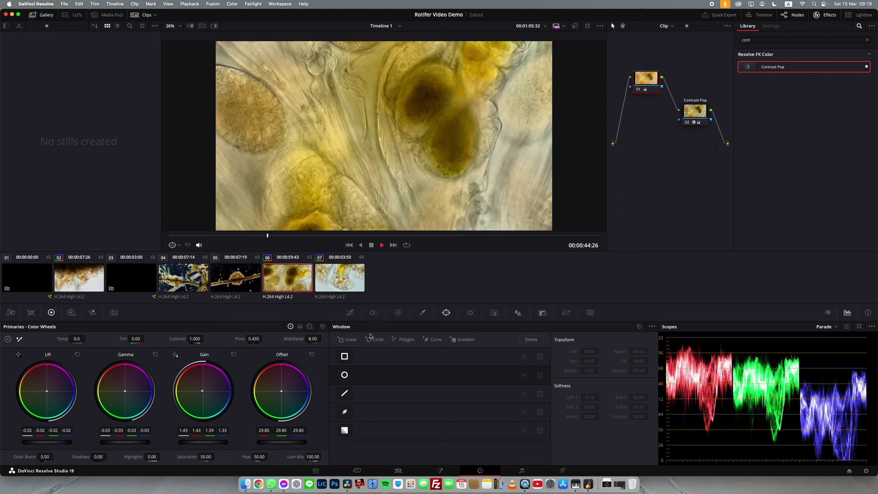
# - Scan 40x 2.MOV for dark specks, find the Dead Pixel Fixer effect and add it as a third node following Contrast Pop
pyautogui.click(334, 274)
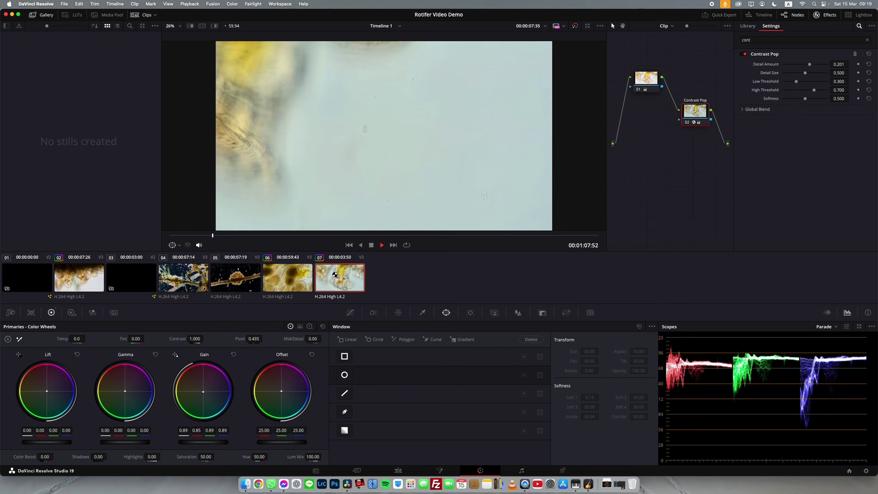
pyautogui.press('space')
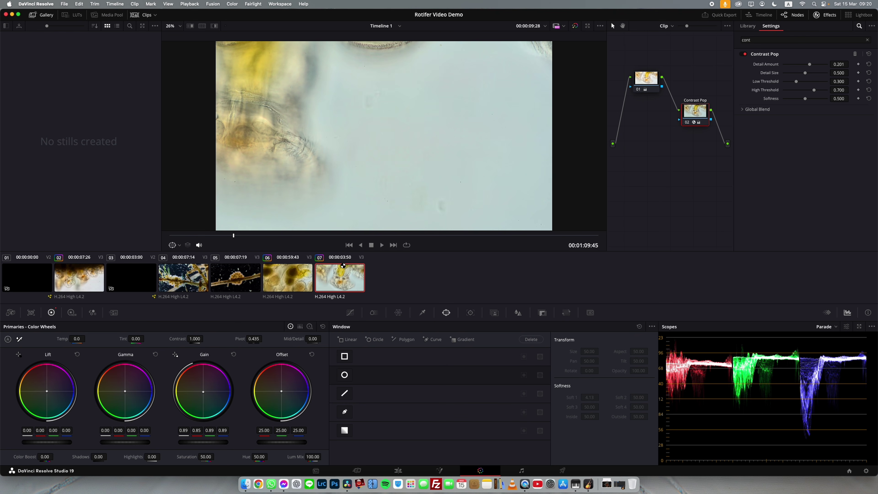
pyautogui.scroll(2, 463, 183)
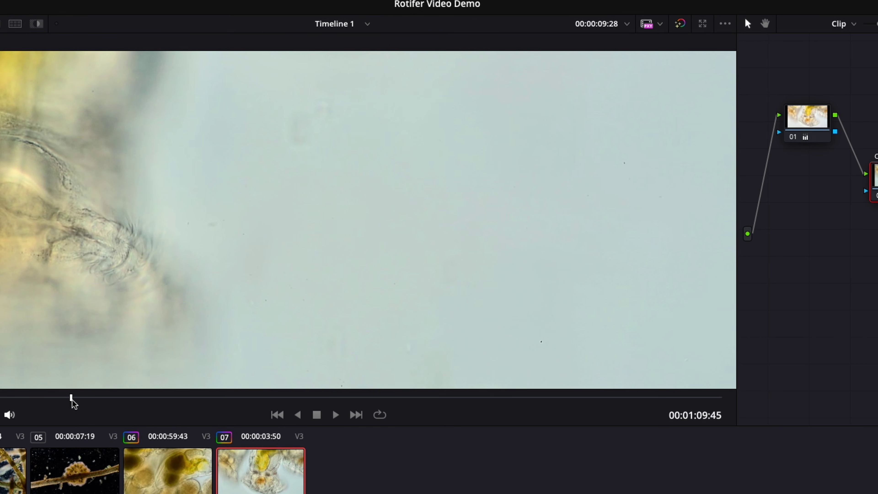
pyautogui.moveTo(72, 399); pyautogui.dragTo(98, 398)
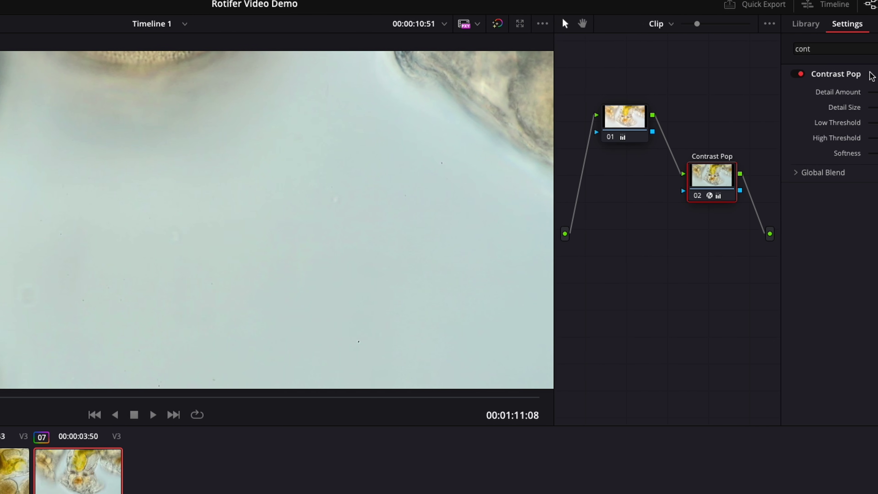
pyautogui.click(747, 24)
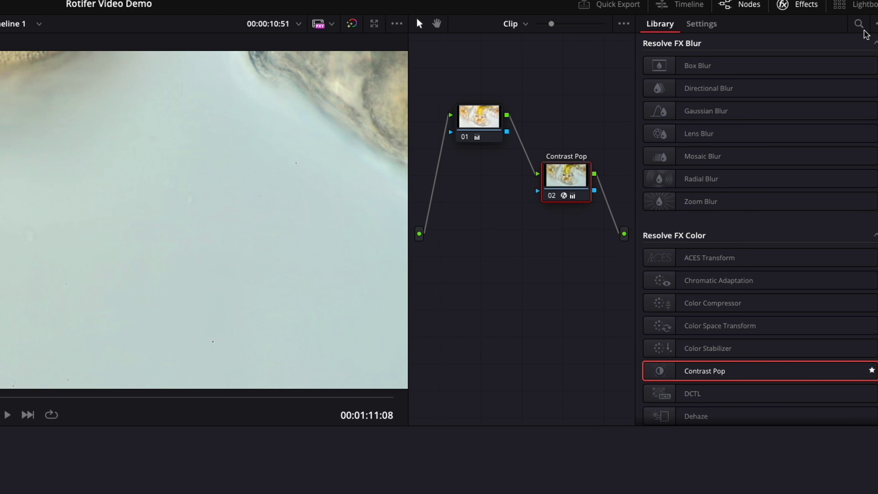
pyautogui.click(859, 25)
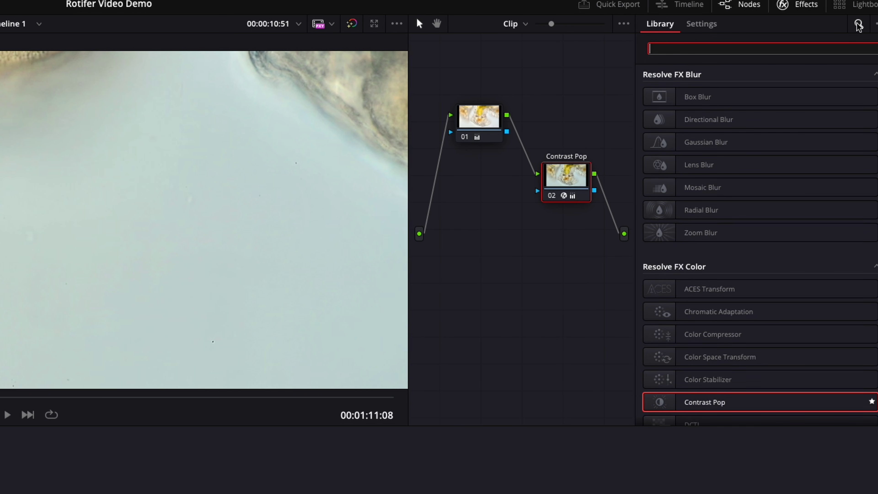
pyautogui.write('dead')
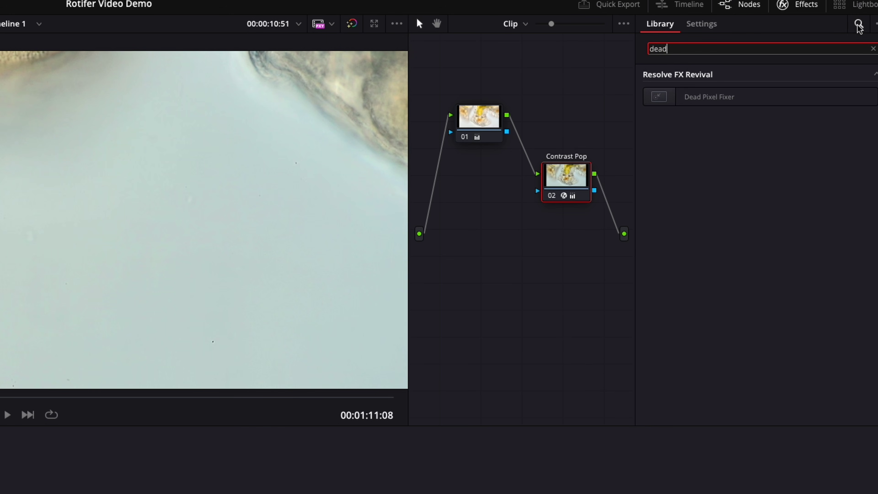
pyautogui.moveTo(728, 98); pyautogui.dragTo(588, 264)
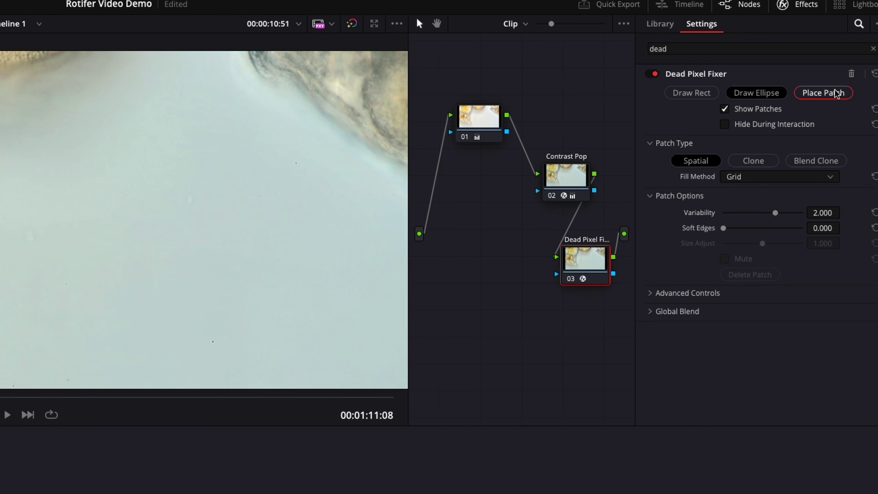
# - Set the Dead Pixel Fixer's New Patch Size to 16.8 and place a patch over the dark speck in the lower pale background
pyautogui.click(829, 97)
pyautogui.moveTo(822, 108); pyautogui.dragTo(864, 109)
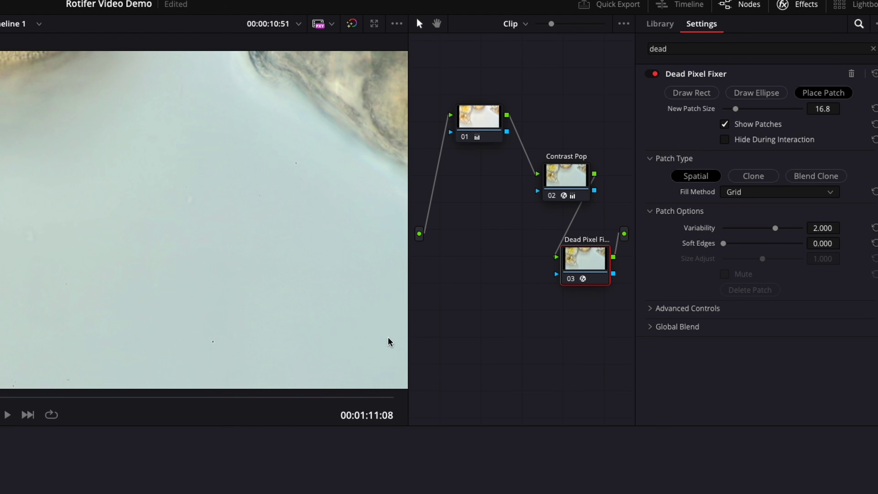
pyautogui.click(214, 342)
# - Shuttle back and forth through 40x 2.MOV to check the placed patch and look for remaining specks
pyautogui.press('space')
pyautogui.press('j')
pyautogui.press('j')
pyautogui.press('j')
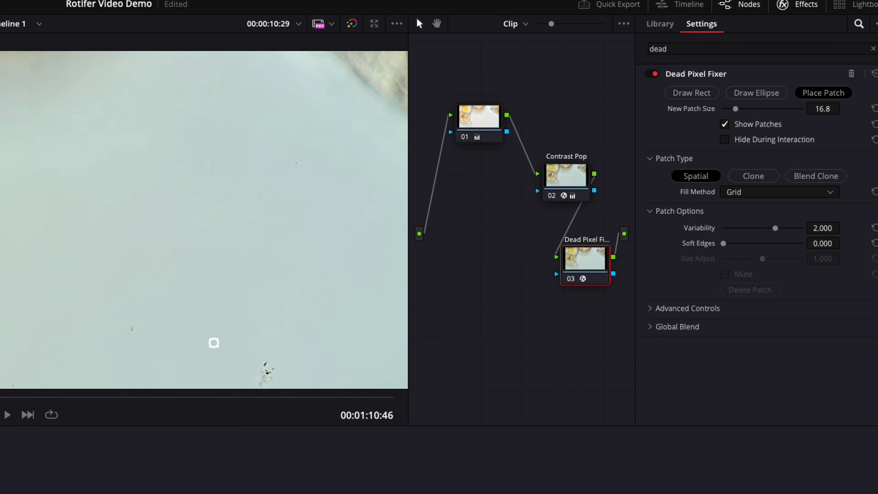
pyautogui.press('l')
pyautogui.press('l')
pyautogui.press('l')
pyautogui.press('l')
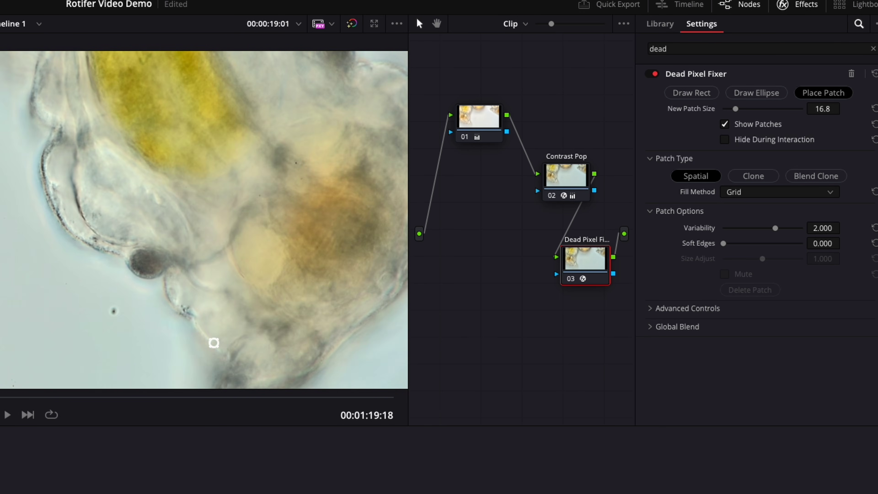
pyautogui.press('j')
pyautogui.press('j')
pyautogui.press('j')
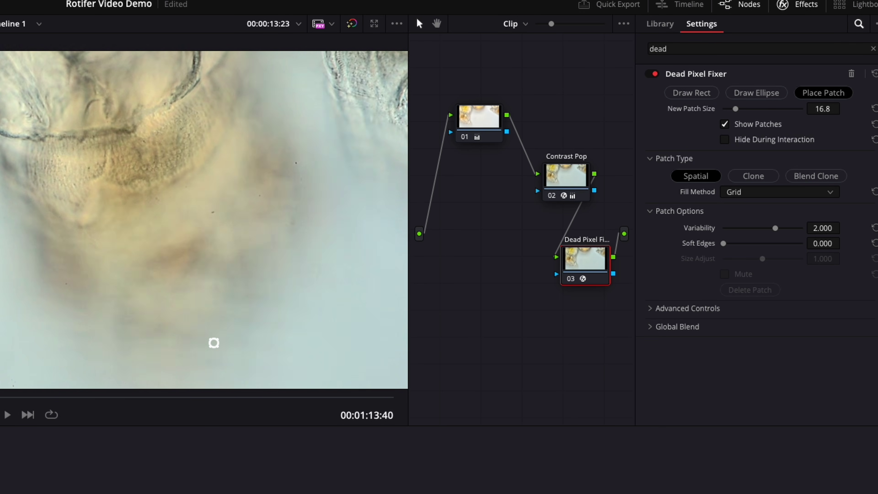
pyautogui.press('l')
pyautogui.press('l')
pyautogui.press('j')
pyautogui.press('j')
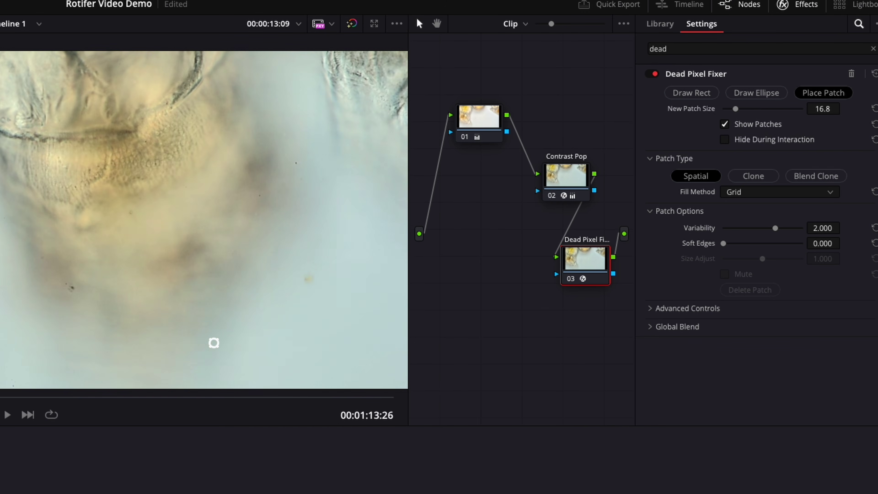
pyautogui.press('l')
pyautogui.press('l')
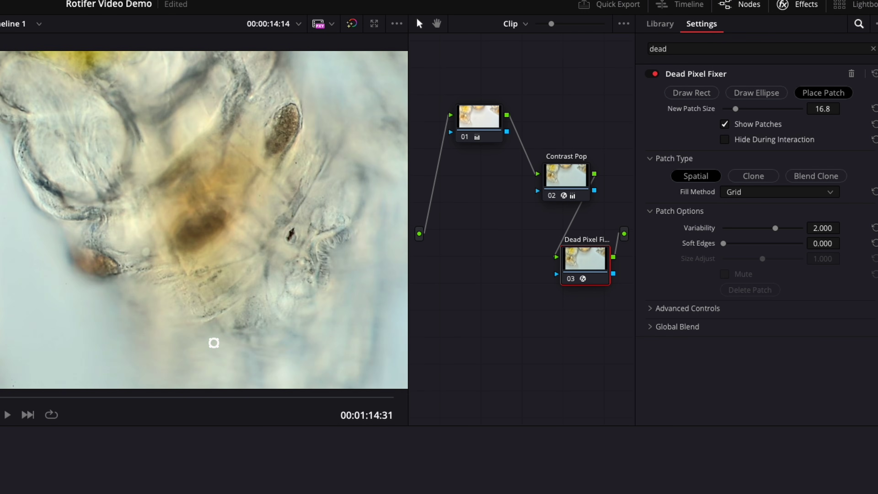
pyautogui.press('j')
pyautogui.press('j')
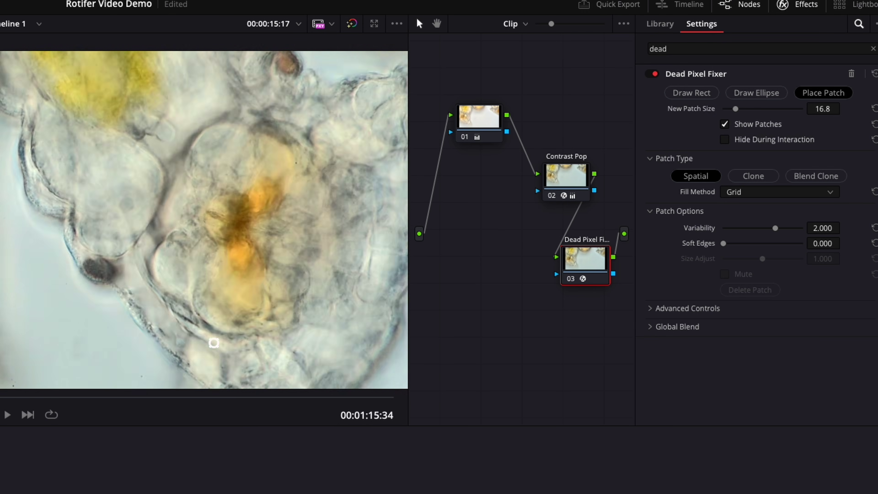
pyautogui.press('k')
pyautogui.press('l')
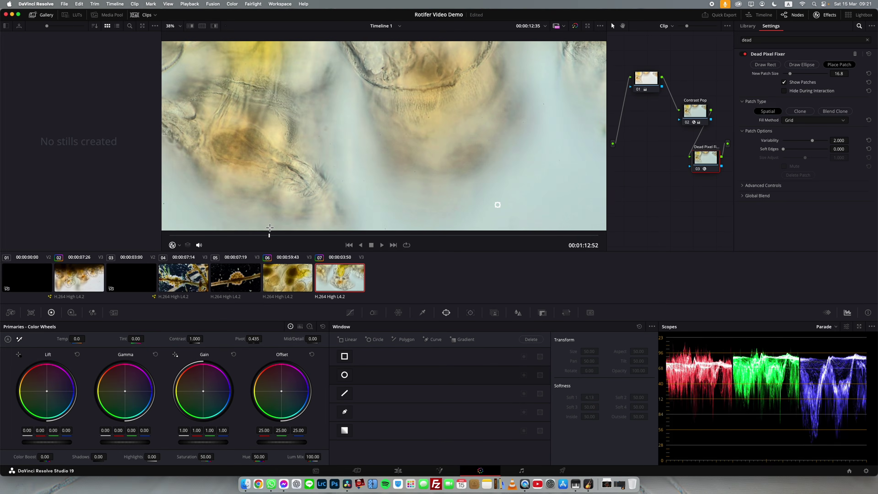
# - Place patches over the two small specks near the lower-left corner of the 40x 2.MOV image
pyautogui.scroll(2, 270, 227)
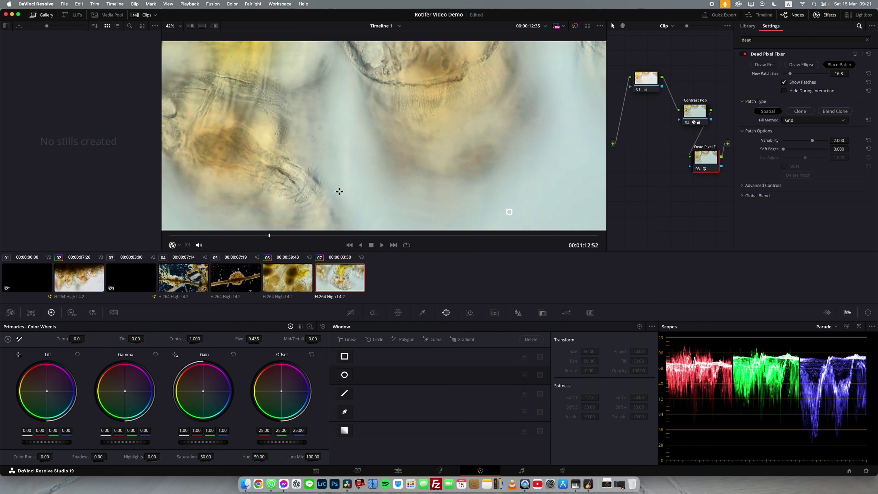
pyautogui.hscroll(-5, 341, 192)
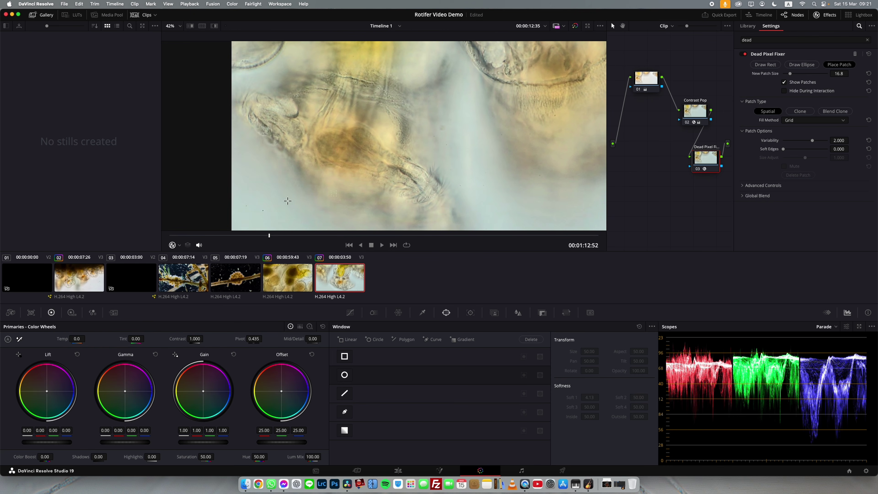
pyautogui.click(264, 210)
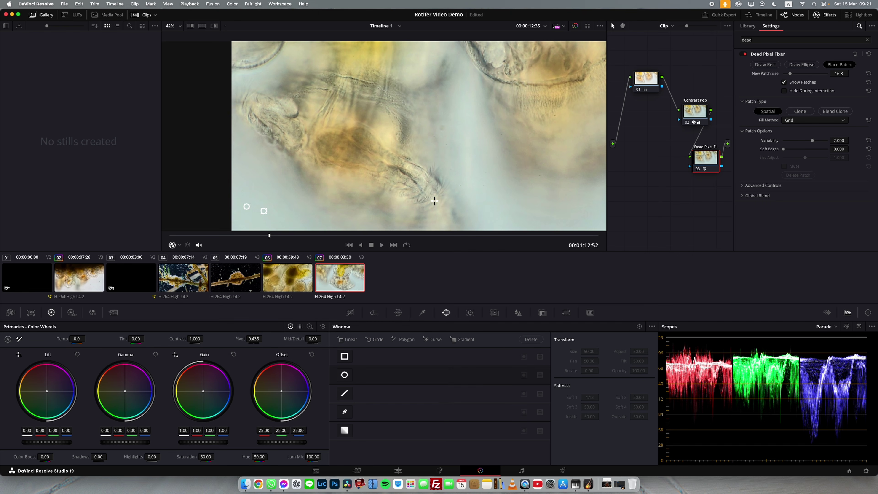
# - Patch two more specks in the pale background on the right side of the image at 00:01:12:09 and check nearby frames
pyautogui.hscroll(5, 434, 201)
pyautogui.click(434, 200)
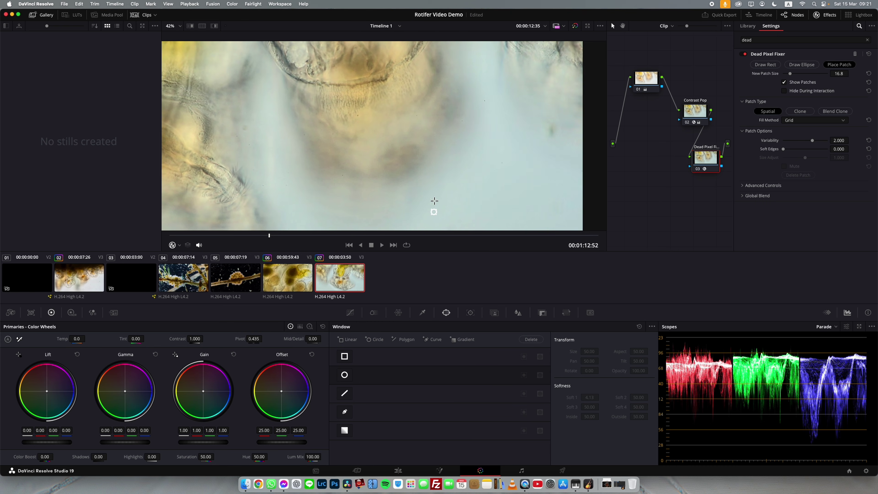
pyautogui.hscroll(1, 434, 200)
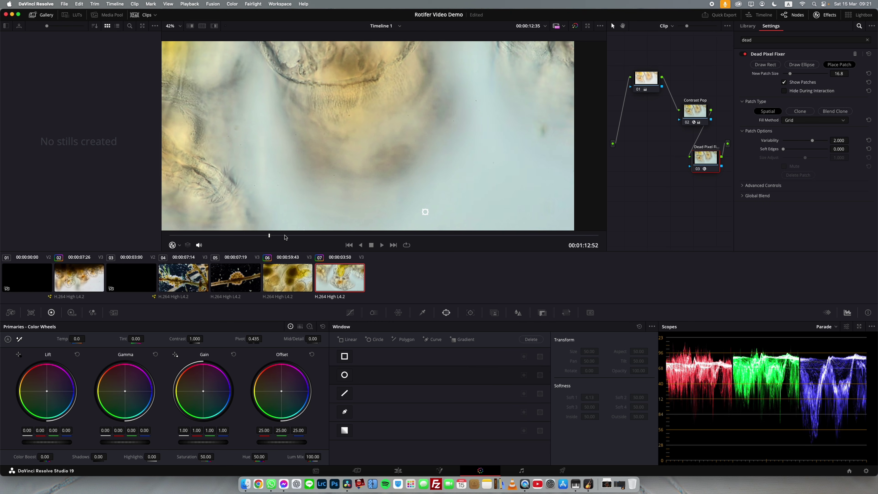
pyautogui.moveTo(269, 236)
pyautogui.mouseDown()
pyautogui.moveTo(281, 233)
pyautogui.moveTo(261, 236)
pyautogui.mouseUp()
pyautogui.click(476, 101)
pyautogui.click(454, 121)
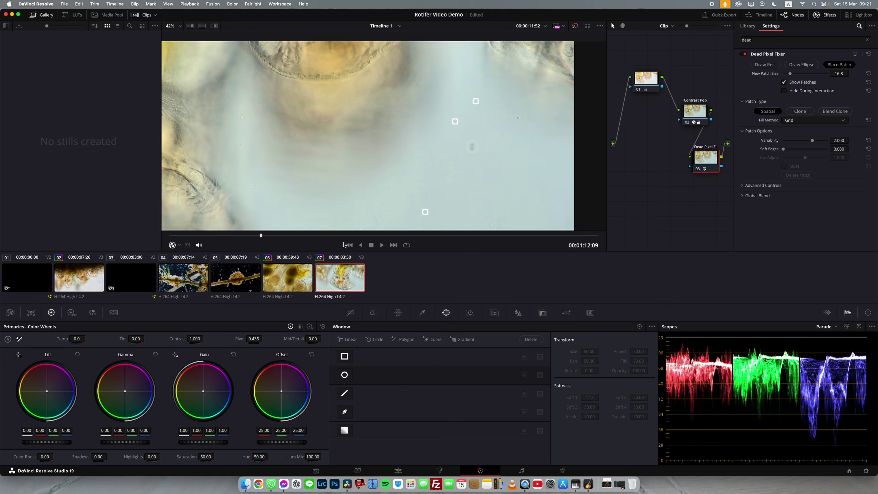
pyautogui.moveTo(261, 236)
pyautogui.mouseDown()
pyautogui.moveTo(286, 236)
pyautogui.moveTo(262, 235)
pyautogui.mouseUp()
pyautogui.scroll(5, 386, 158)
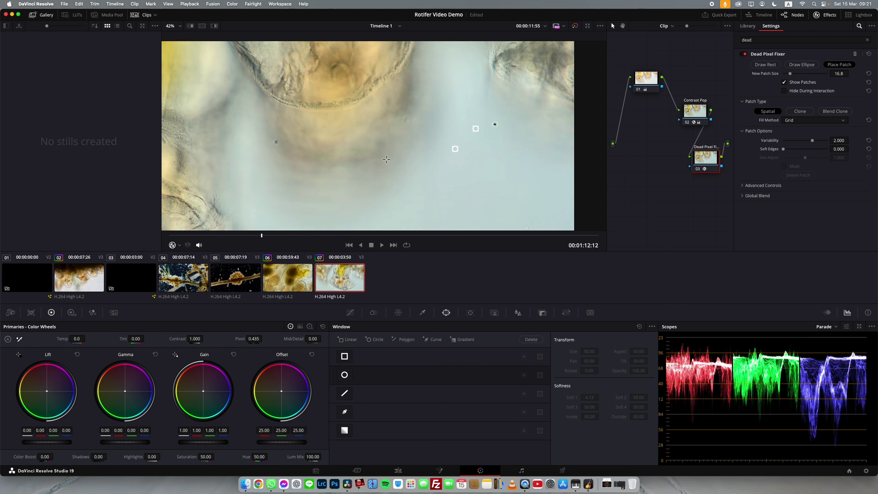
pyautogui.scroll(-5, 386, 158)
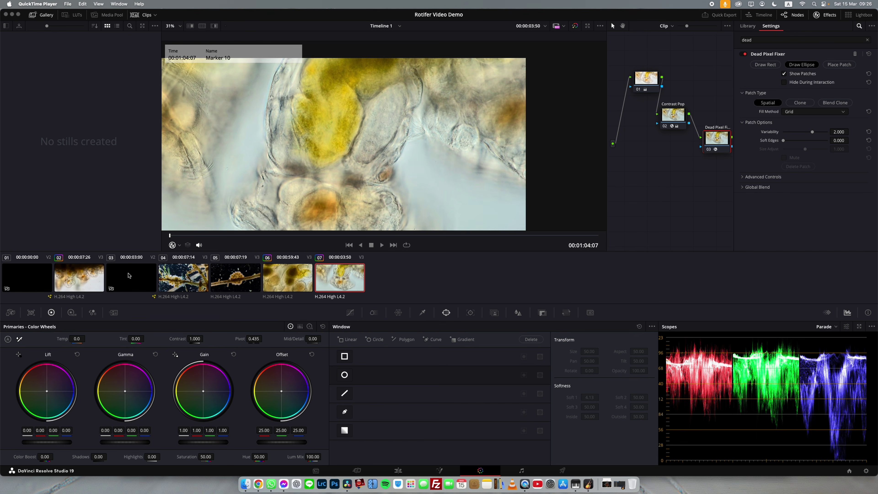
# - Review the Dead Pixel Fixer node on the 40x 2.MOV, 40x eggs .MOV and 40x 4.MOV clips in turn
pyautogui.click(348, 275)
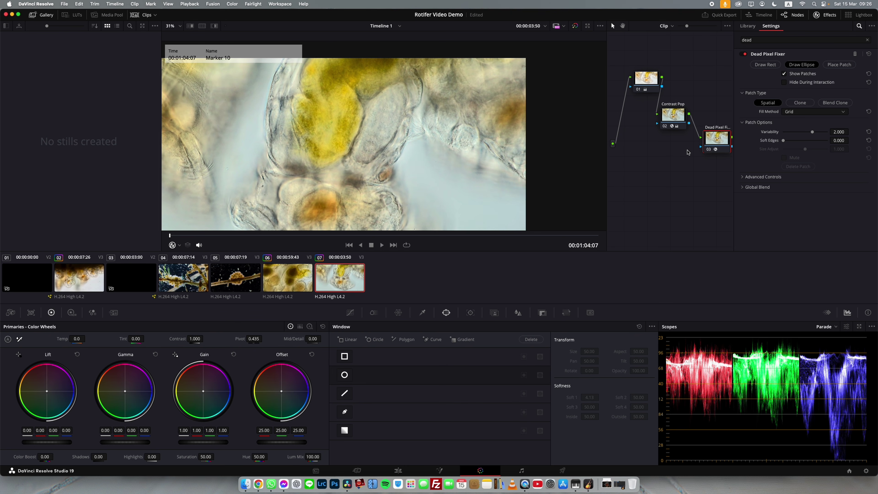
pyautogui.click(297, 274)
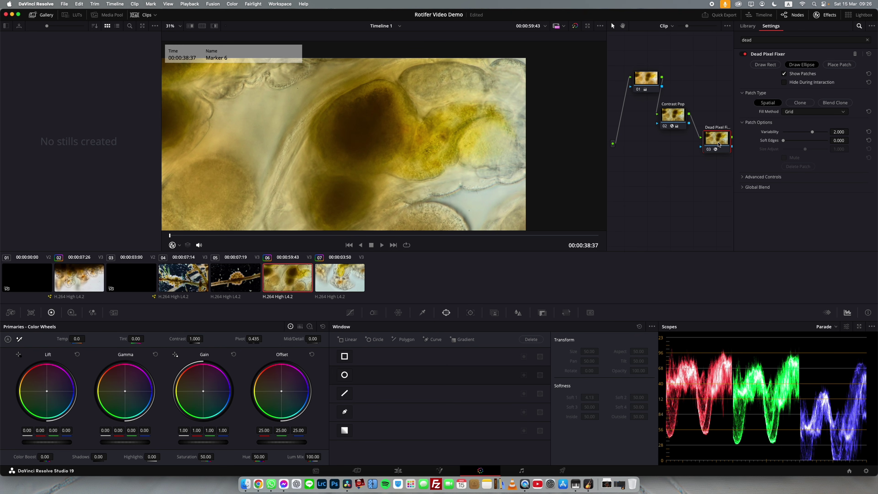
pyautogui.moveTo(172, 238)
pyautogui.mouseDown()
pyautogui.moveTo(249, 238)
pyautogui.moveTo(196, 237)
pyautogui.mouseUp()
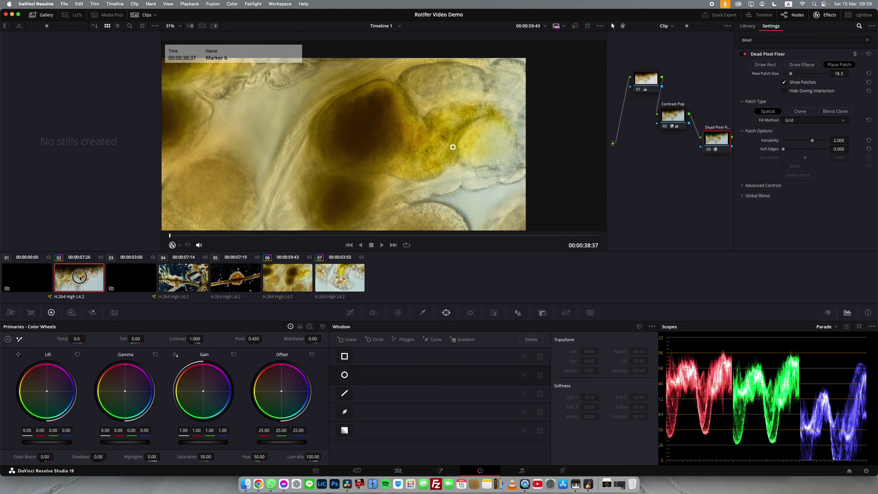
pyautogui.click(80, 278)
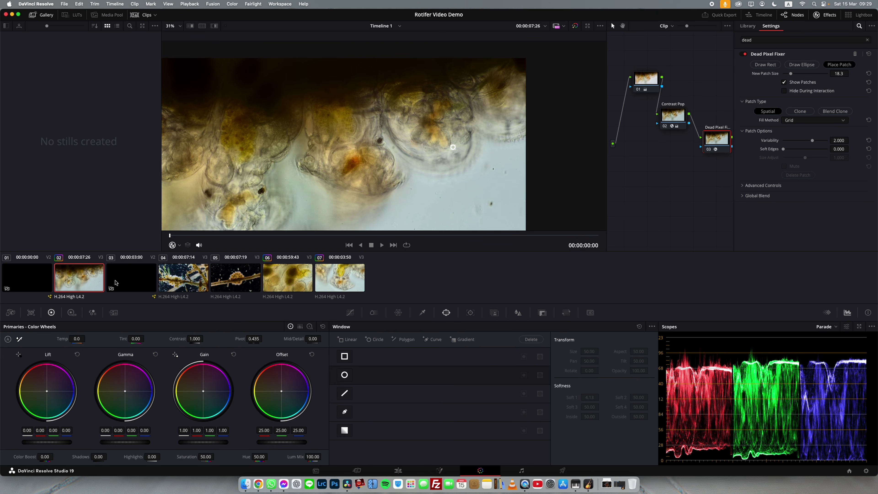
# - On the dark-background clip 04, set the blue Lift to -0.02 and Mid/Detail to 15.00
pyautogui.click(196, 286)
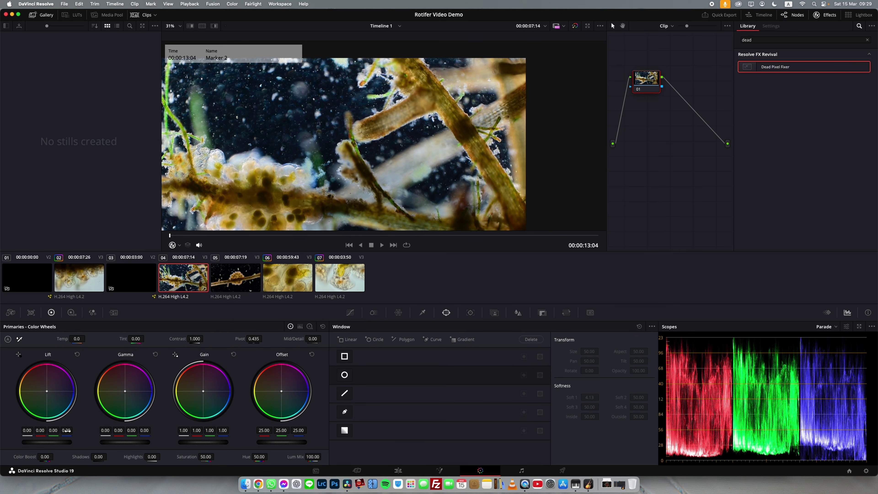
pyautogui.moveTo(66, 431); pyautogui.dragTo(57, 432)
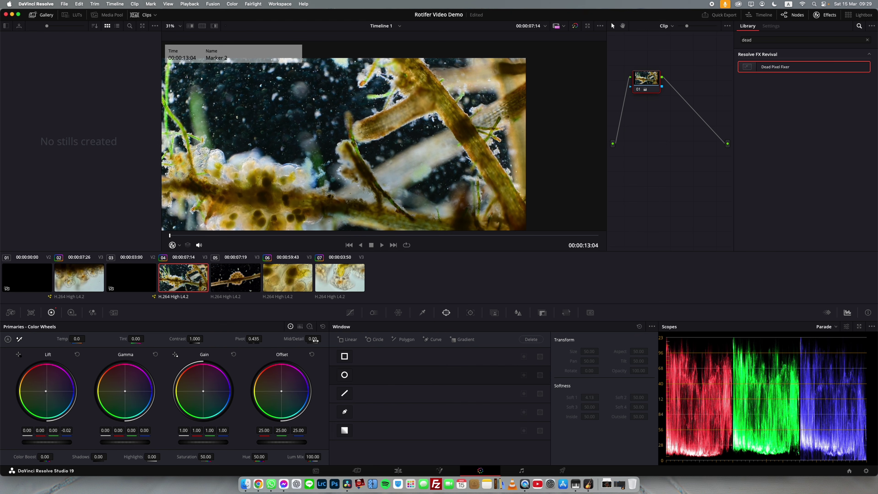
pyautogui.moveTo(312, 340)
pyautogui.mouseDown()
pyautogui.moveTo(323, 341)
pyautogui.moveTo(313, 340)
pyautogui.mouseUp()
# - Find the Contrast Pop effect, add it as a second node on clip 04 and set its Detail Amount to 0.030
pyautogui.click(859, 26)
pyautogui.click(859, 26)
pyautogui.write('cont')
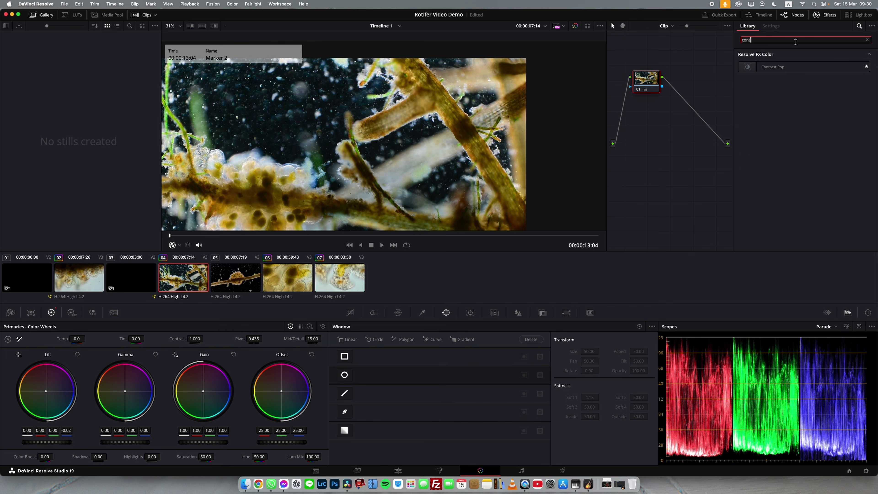
pyautogui.moveTo(774, 67); pyautogui.dragTo(696, 109)
pyautogui.moveTo(837, 65); pyautogui.dragTo(848, 65)
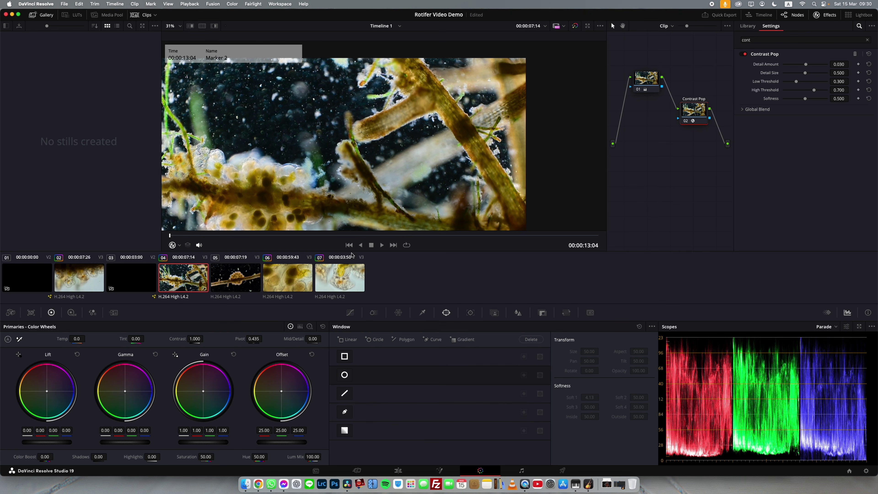
# - Fine-tune the Lift on dark-background clip 05 and add Contrast Pop as its second node
pyautogui.press('Down')
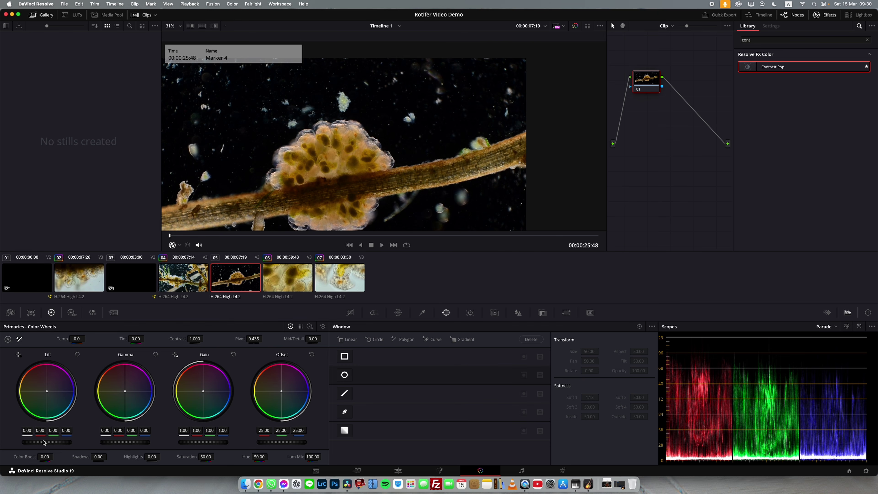
pyautogui.moveTo(42, 445); pyautogui.dragTo(47, 442)
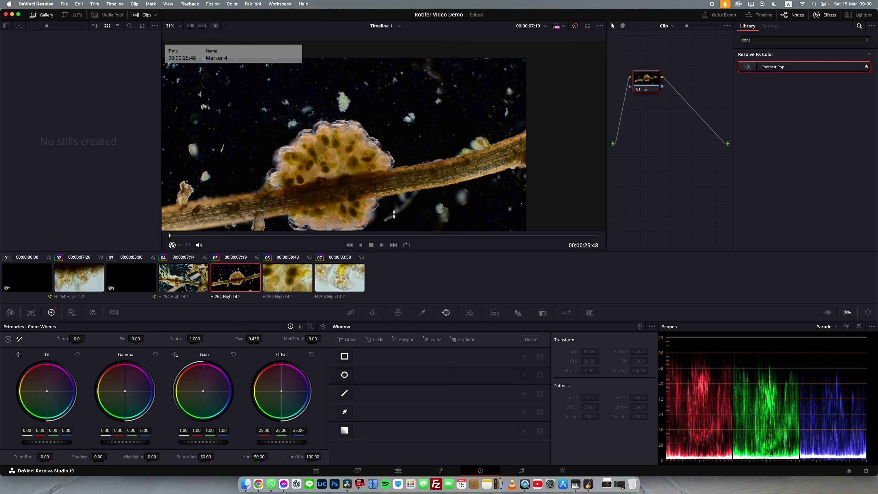
pyautogui.moveTo(795, 67); pyautogui.dragTo(694, 110)
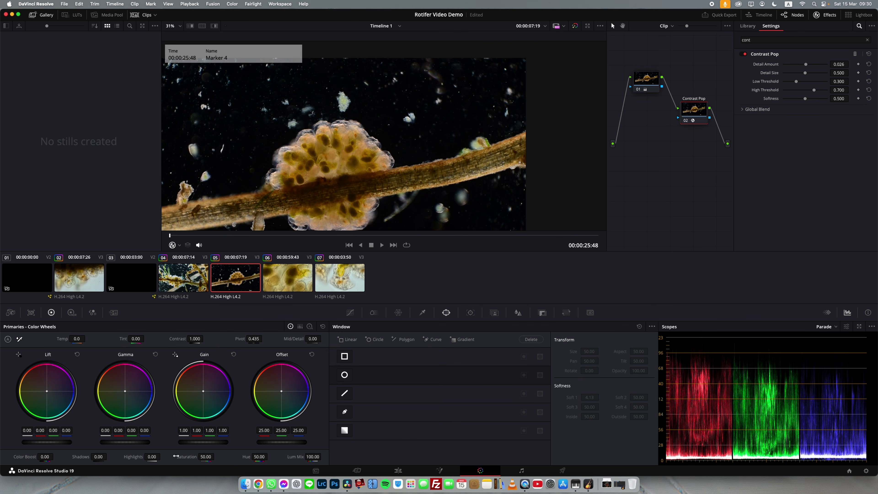
# - Set Color Boost on the Contrast Pop nodes to 38.00 for clip 05 and 11.50 for clip 04
pyautogui.moveTo(42, 459); pyautogui.dragTo(70, 462)
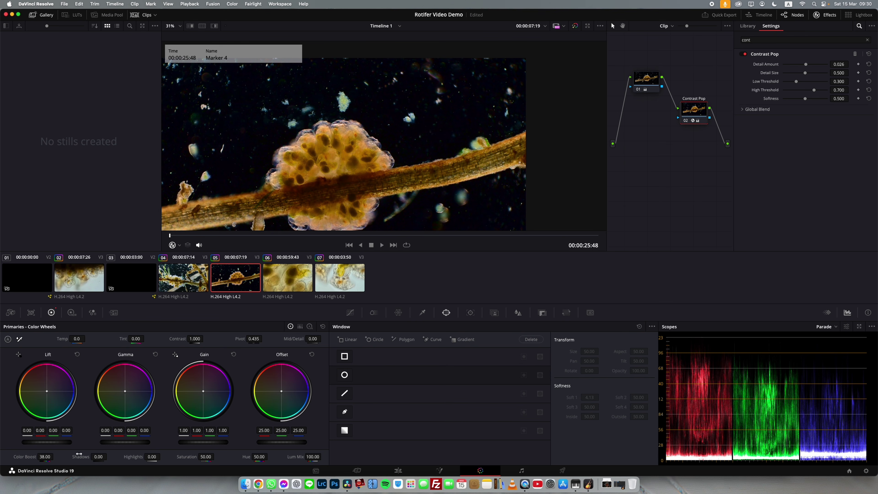
pyautogui.click(181, 271)
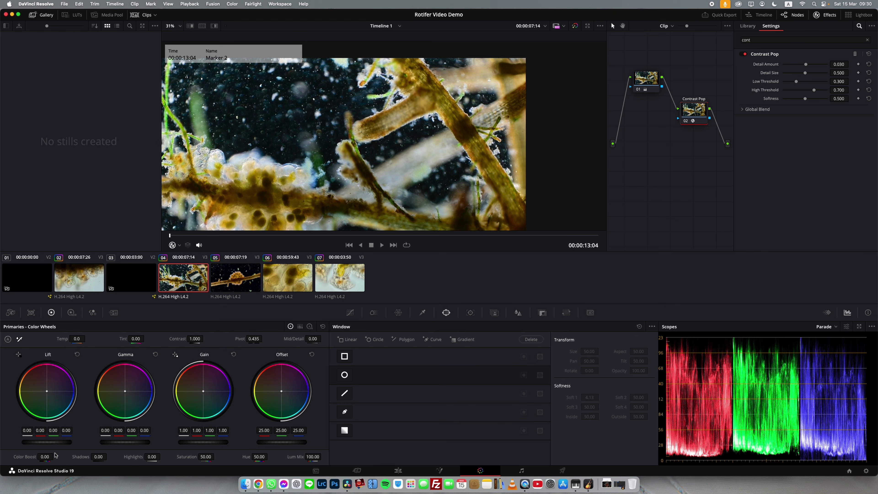
pyautogui.moveTo(38, 457); pyautogui.dragTo(51, 458)
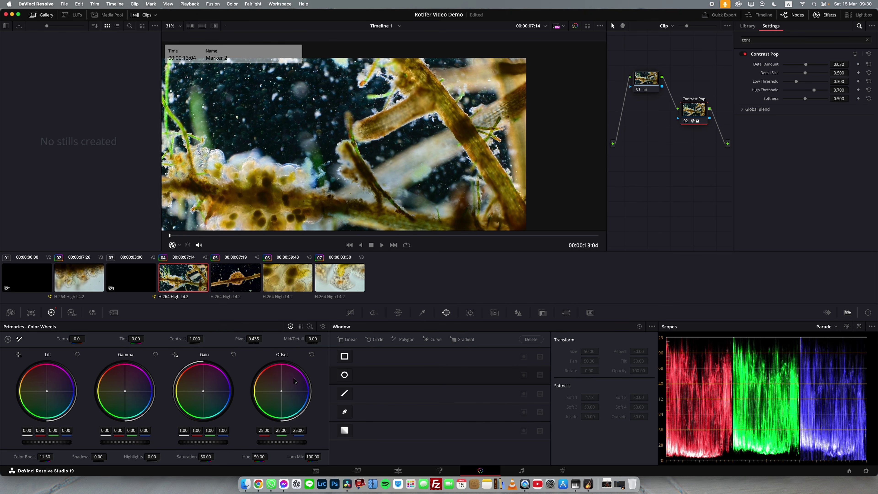
# - On the Edit page, go to the timeline start and briefly hide the Video 3 track to check the title beneath it
pyautogui.click(397, 470)
pyautogui.moveTo(332, 268); pyautogui.dragTo(274, 269)
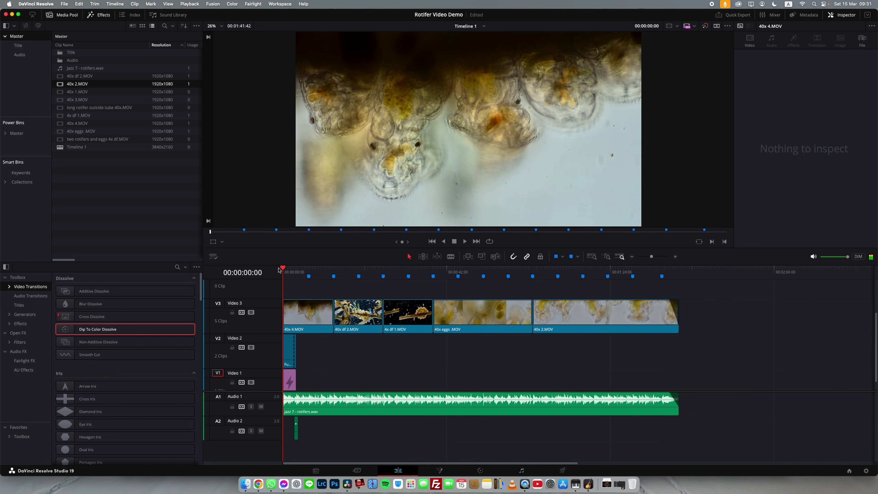
pyautogui.moveTo(284, 269)
pyautogui.mouseDown()
pyautogui.moveTo(304, 273)
pyautogui.moveTo(286, 274)
pyautogui.mouseUp()
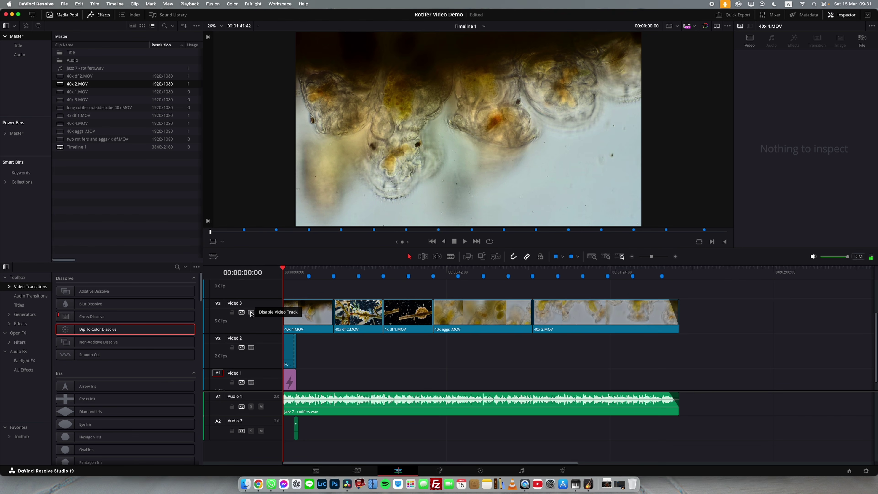
pyautogui.click(251, 313)
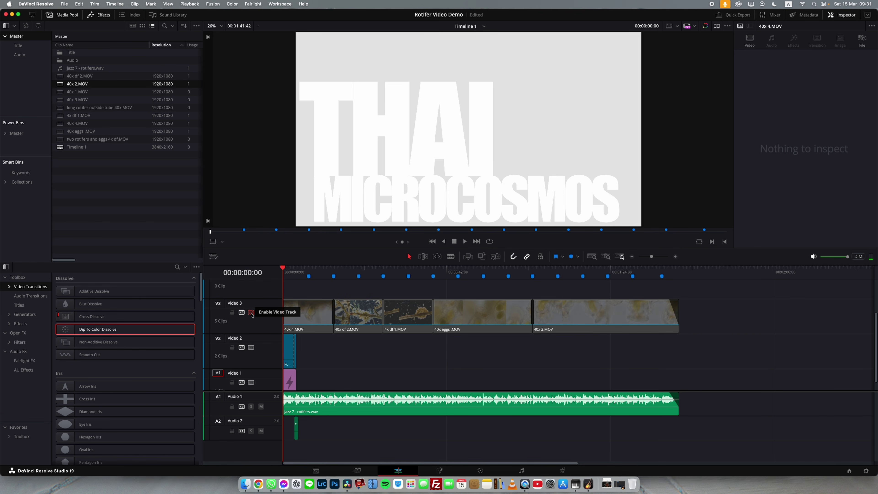
pyautogui.click(251, 312)
# - Set the composite mode of the first Video 3 clip, 40x 4.MOV, to Foreground
pyautogui.click(291, 314)
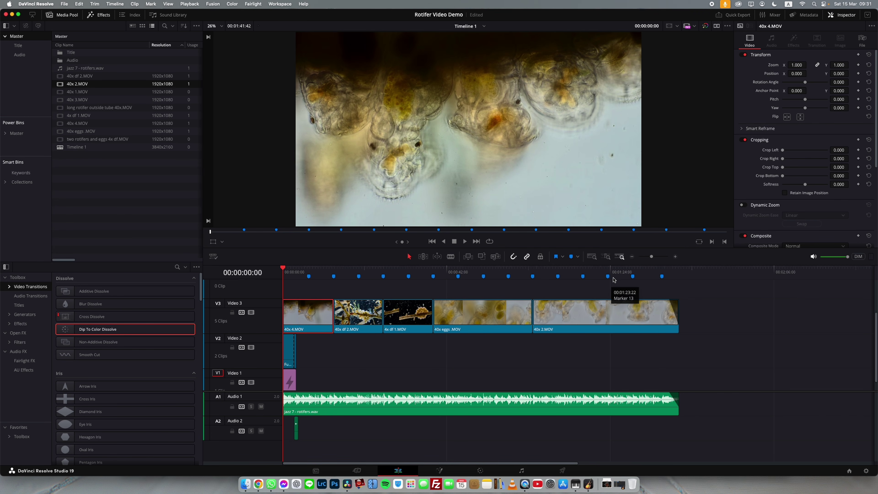
pyautogui.scroll(-2, 805, 207)
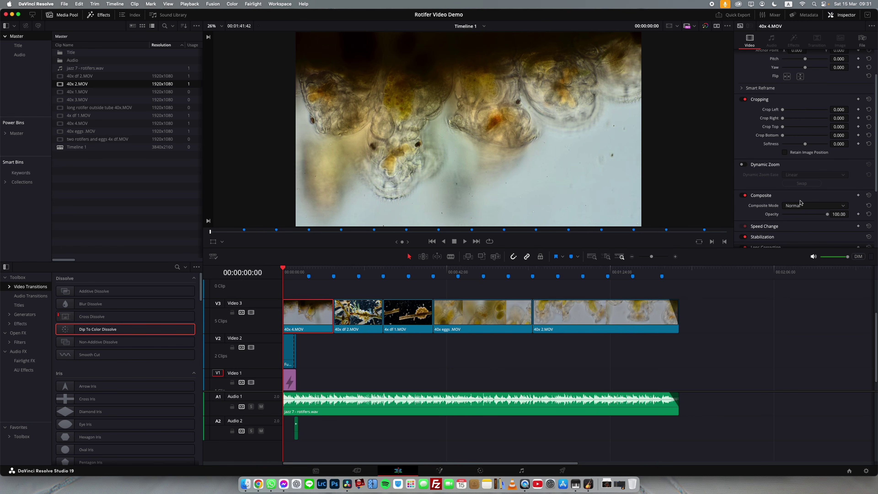
pyautogui.click(805, 207)
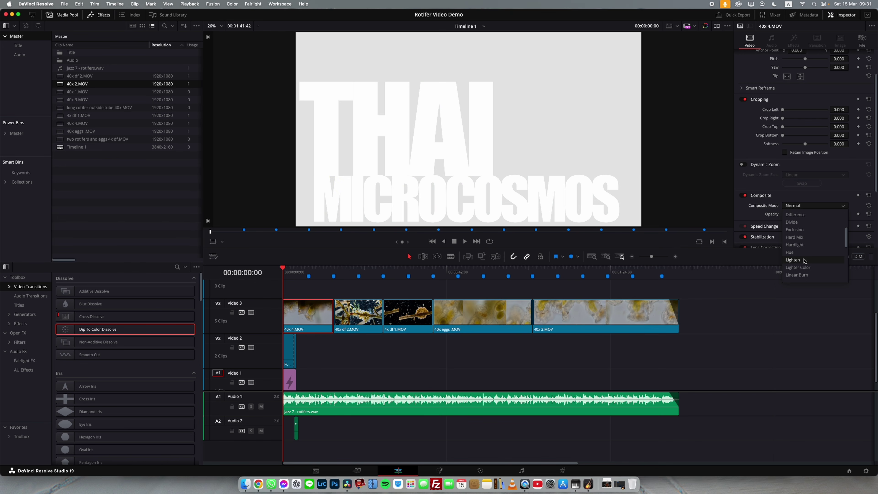
pyautogui.scroll(-6, 803, 259)
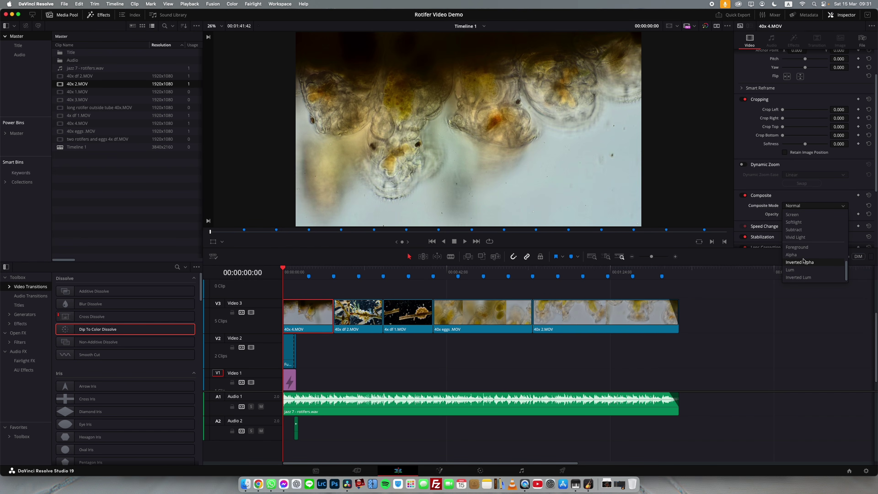
pyautogui.click(802, 247)
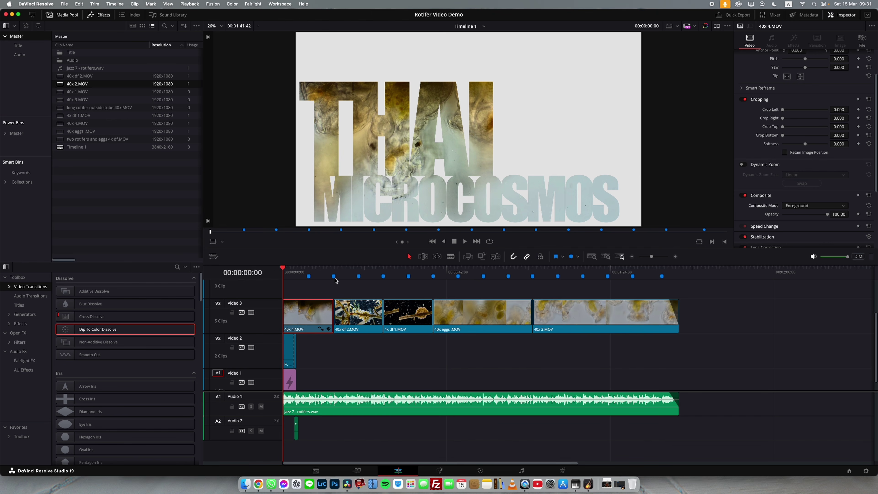
# - Disable the Video 1 track holding the solid color background and play the opening title from the start
pyautogui.scroll(-2, 259, 369)
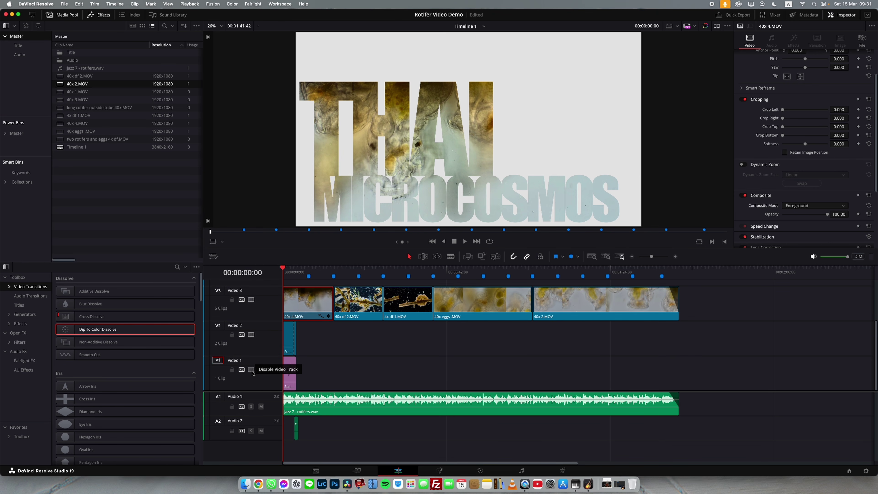
pyautogui.click(251, 369)
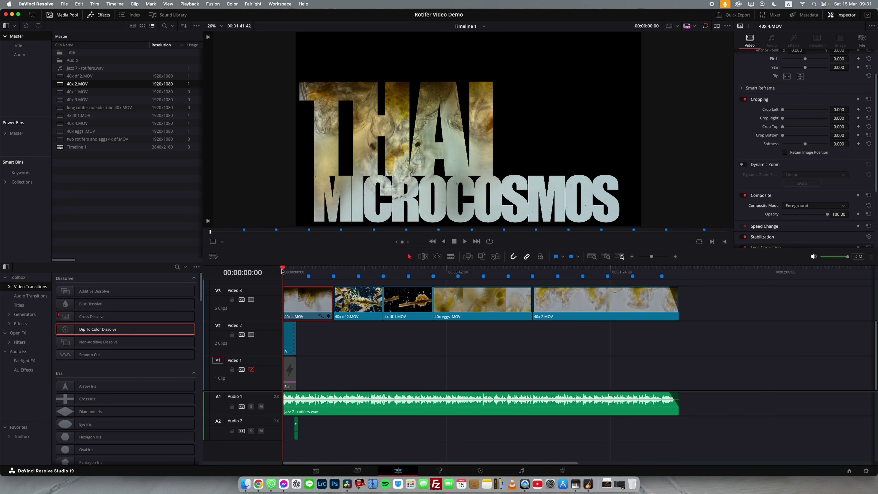
pyautogui.press('space')
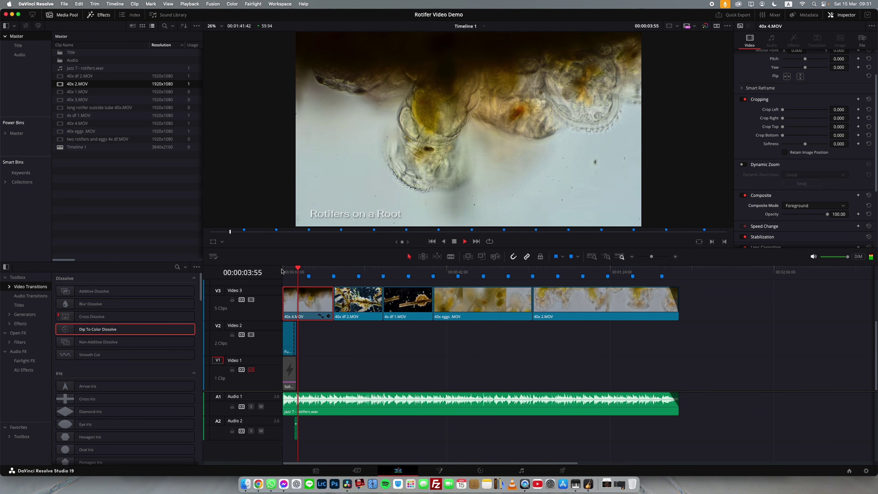
pyautogui.press('space')
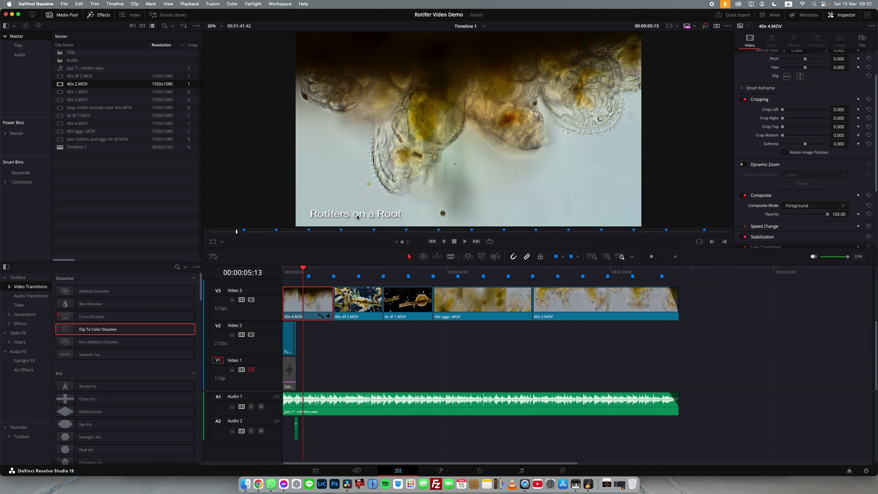
# - Change the text color of the "Rotifers on a Root" title on Video 5 to black
pyautogui.scroll(3, 315, 304)
pyautogui.click(303, 298)
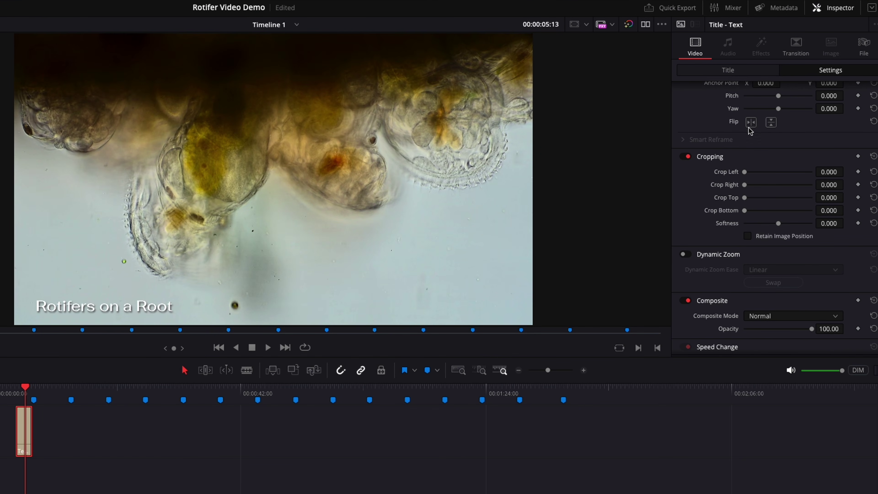
pyautogui.scroll(3, 756, 78)
pyautogui.click(740, 72)
pyautogui.click(753, 183)
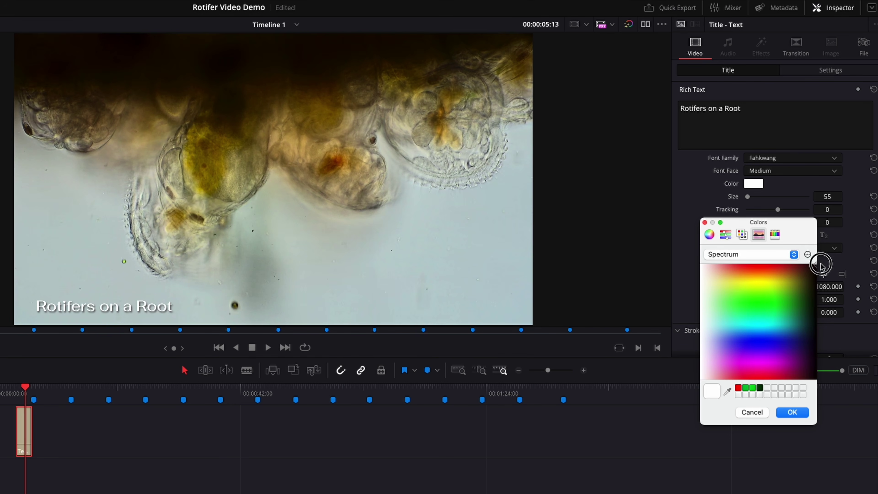
pyautogui.moveTo(795, 359); pyautogui.dragTo(792, 416)
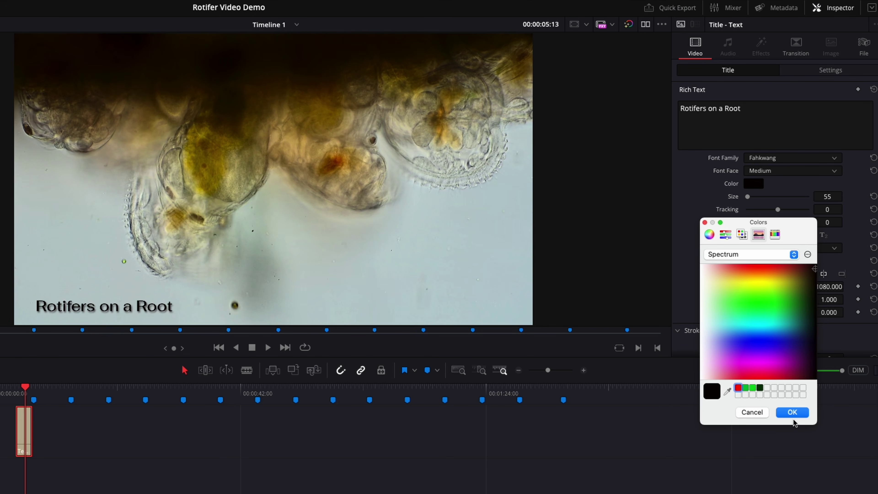
pyautogui.click(792, 412)
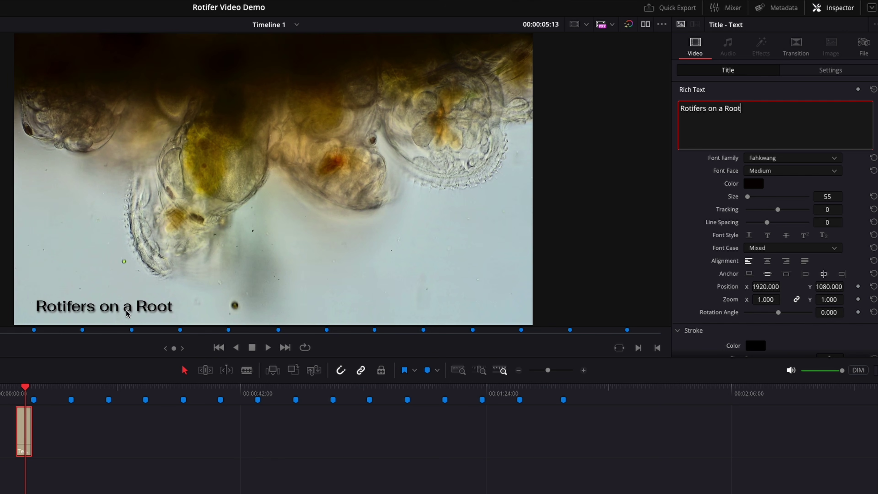
# - Turn off the title's drop shadow and set its text size to 60, and play the timeline from the start
pyautogui.scroll(-5, 752, 279)
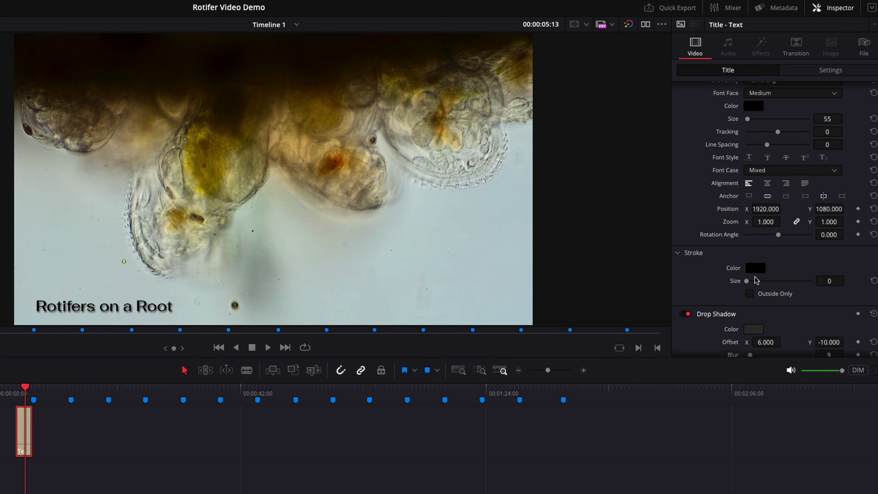
pyautogui.click(686, 278)
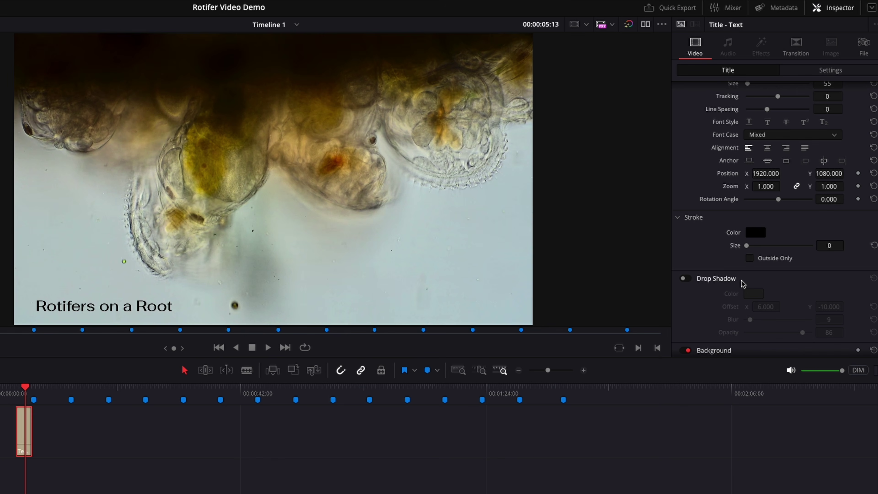
pyautogui.scroll(5, 741, 286)
pyautogui.moveTo(827, 196); pyautogui.dragTo(829, 196)
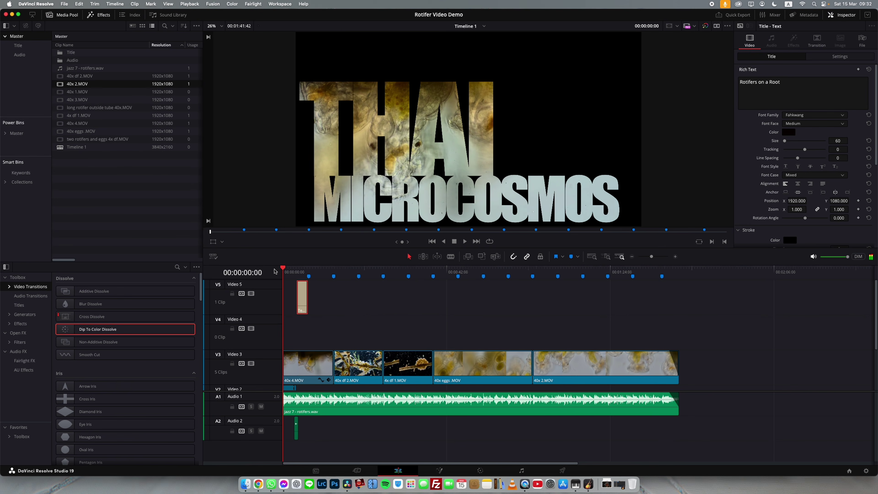
pyautogui.press('space')
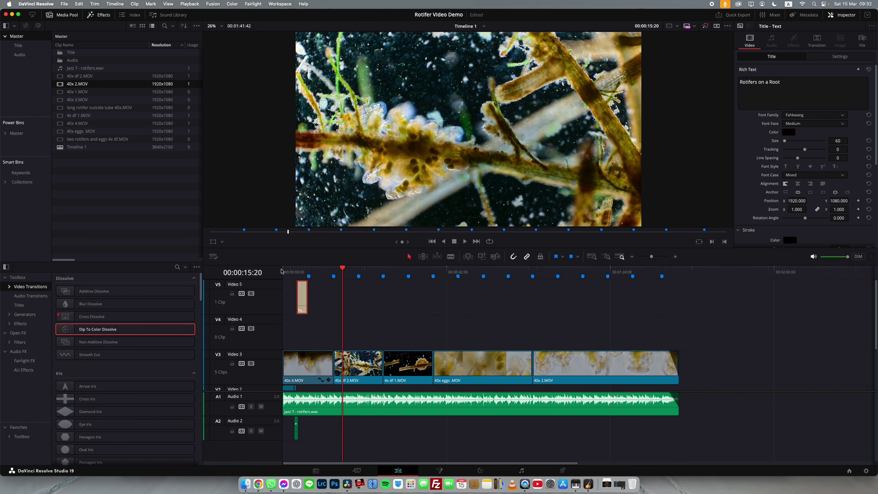
# - Add Transform keyframes to 40x df 2.MOV at its first frame, 00:00:13:04
pyautogui.moveTo(342, 269); pyautogui.dragTo(337, 274)
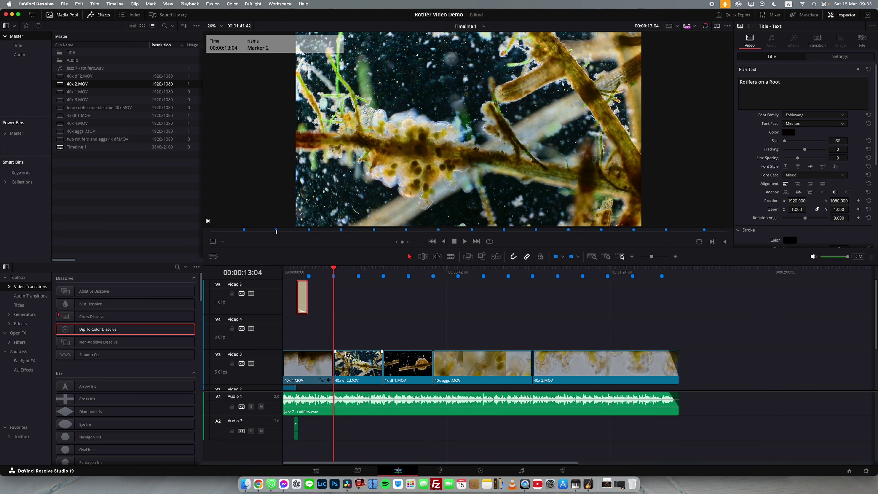
pyautogui.click(347, 364)
pyautogui.moveTo(334, 270)
pyautogui.mouseDown()
pyautogui.moveTo(358, 270)
pyautogui.moveTo(334, 271)
pyautogui.mouseUp()
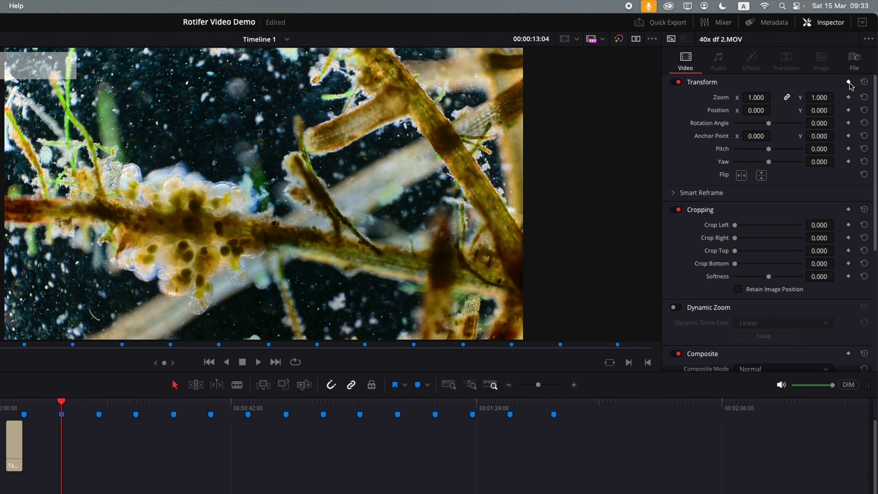
pyautogui.click(849, 83)
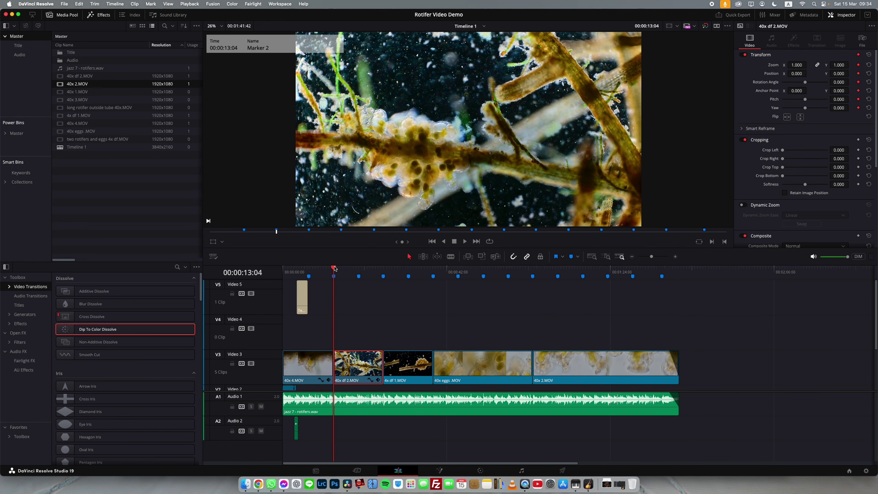
# - Keyframe the Transform of 40x df 2.MOV at its last frame, 00:00:25:47, with Zoom 1.110 and Position X 142.000
pyautogui.moveTo(335, 269); pyautogui.dragTo(382, 273)
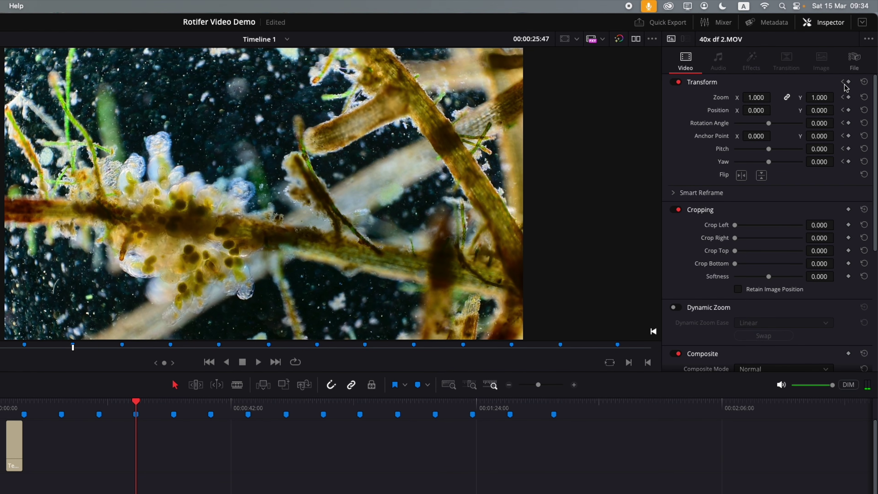
pyautogui.click(858, 54)
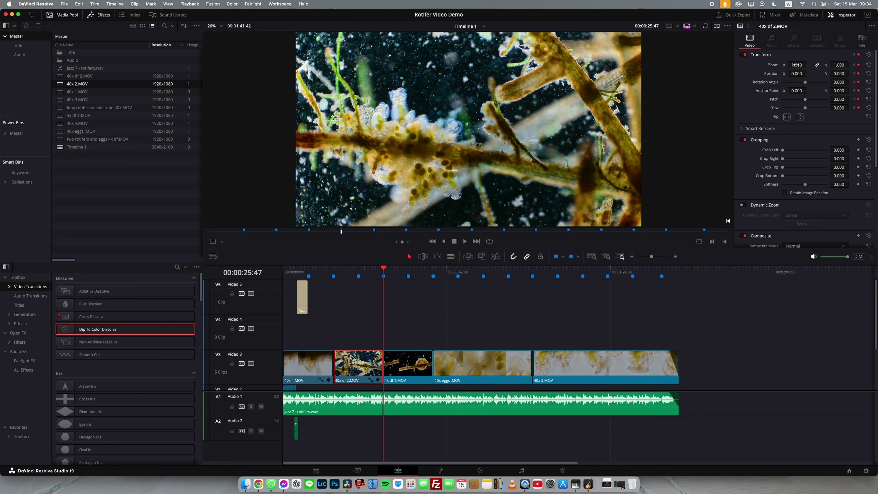
pyautogui.moveTo(797, 64); pyautogui.dragTo(840, 71)
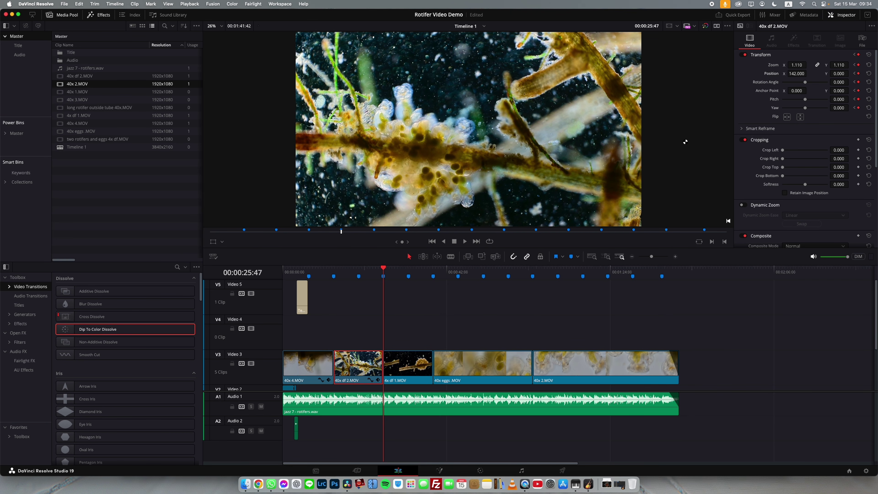
# - Play 40x df 2.MOV from its start to check the slow zoom and pan
pyautogui.moveTo(384, 269); pyautogui.dragTo(334, 272)
pyautogui.press('space')
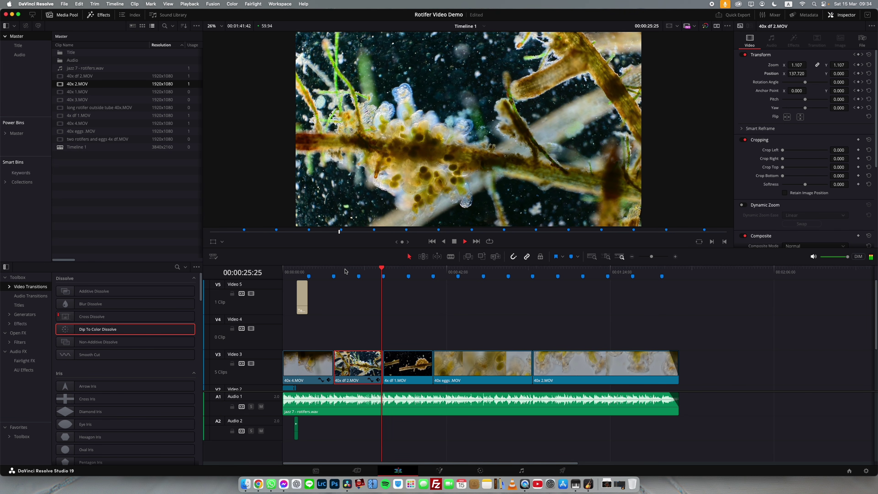
pyautogui.press('space')
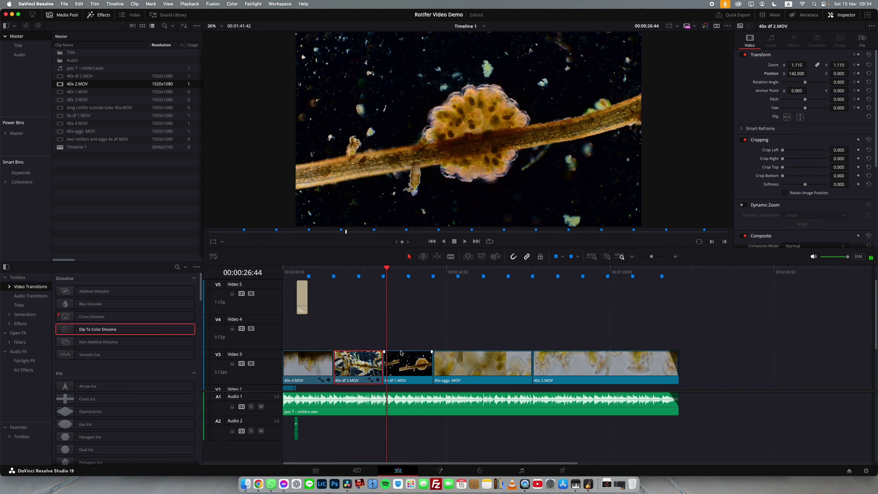
# - Add Transform keyframes to 4x df 1.MOV at its first frame, 00:00:25:48
pyautogui.click(400, 357)
pyautogui.click(383, 275)
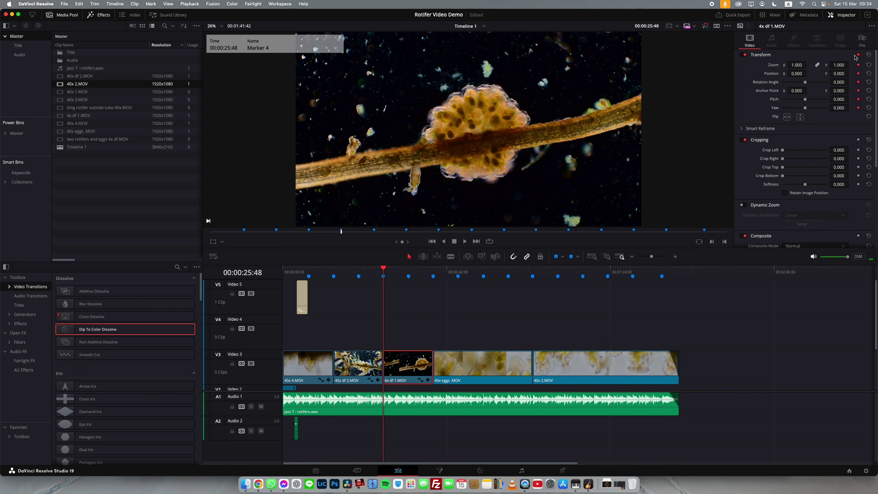
# - Keyframe 4x df 1.MOV with Zoom 1.200, Position X -52.000, Y 40.000 at its first frame, and Zoom 1.000, Position 0.000 at its last
pyautogui.moveTo(796, 65); pyautogui.dragTo(838, 73)
pyautogui.moveTo(419, 271); pyautogui.dragTo(433, 271)
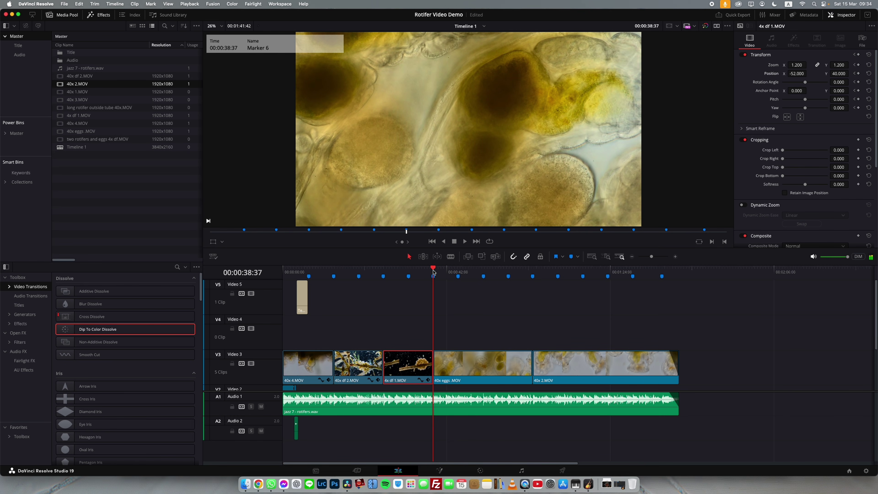
pyautogui.press('Left')
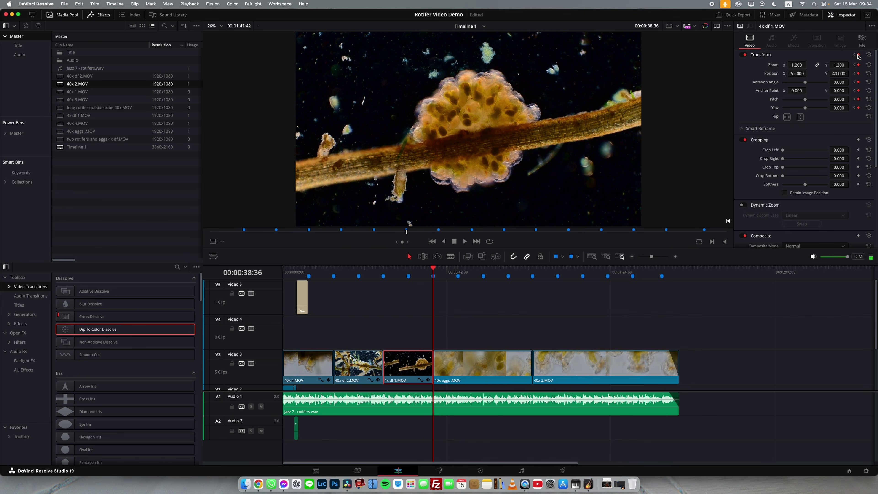
pyautogui.moveTo(800, 65); pyautogui.dragTo(823, 74)
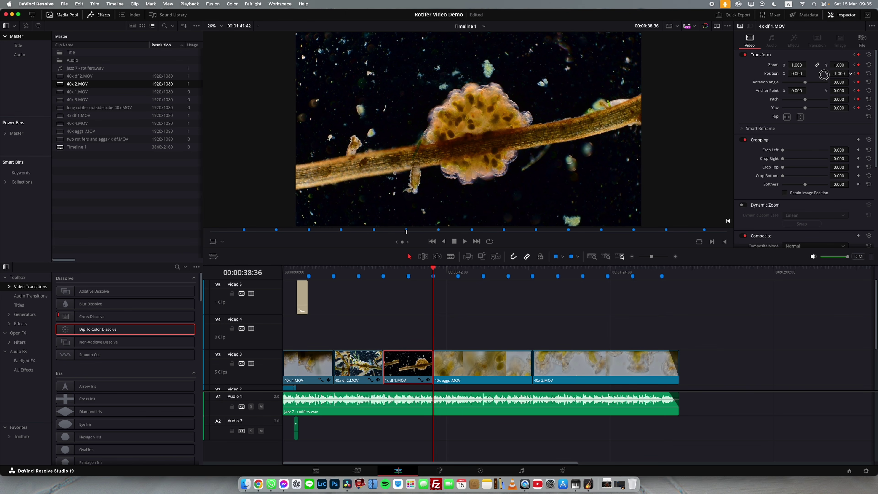
# - Play 4x df 1.MOV from its start to check the slow zoom-out
pyautogui.moveTo(434, 268); pyautogui.dragTo(383, 274)
pyautogui.press('space')
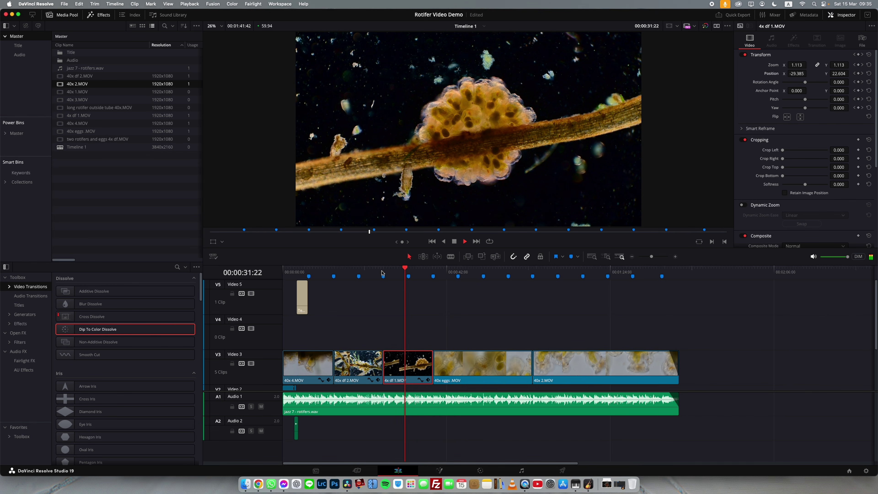
pyautogui.press('space')
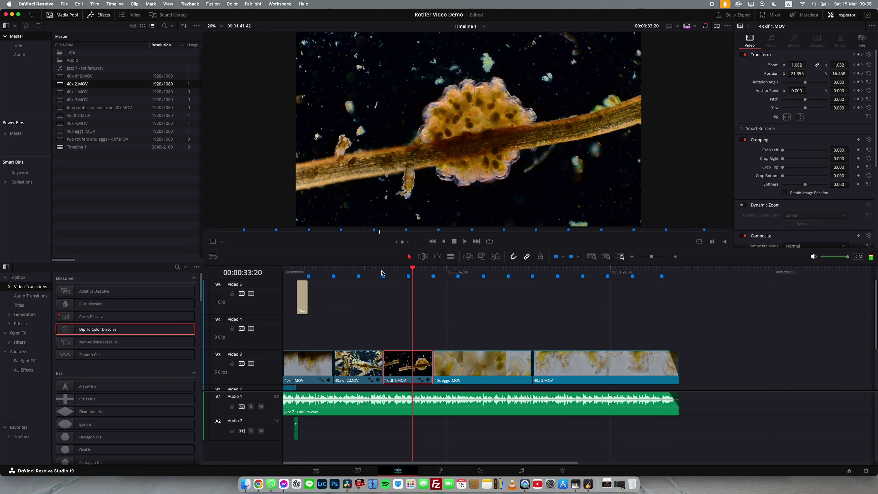
# - Place scale-for-video-40x-black-left.png from the FOV / 40X power bin on Video 4 at the start of 40x eggs .MOV, 00:00:38:37
pyautogui.moveTo(413, 270)
pyautogui.mouseDown()
pyautogui.moveTo(457, 269)
pyautogui.moveTo(436, 272)
pyautogui.mouseUp()
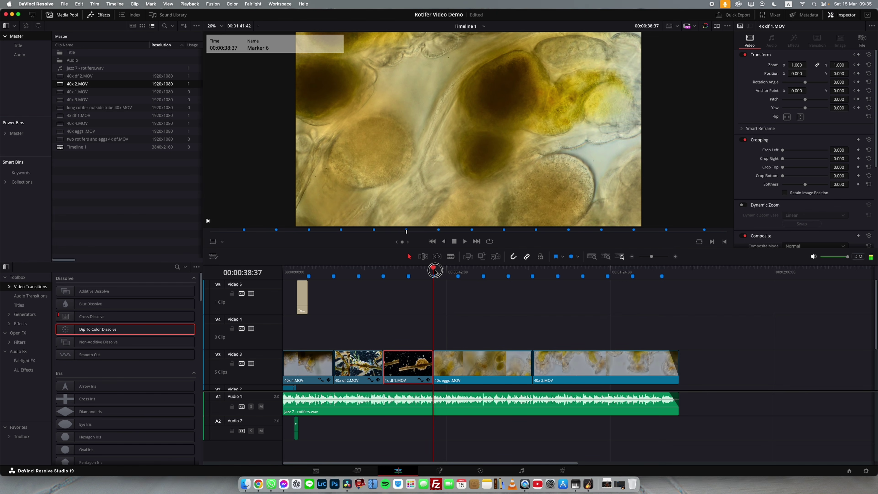
pyautogui.click(459, 358)
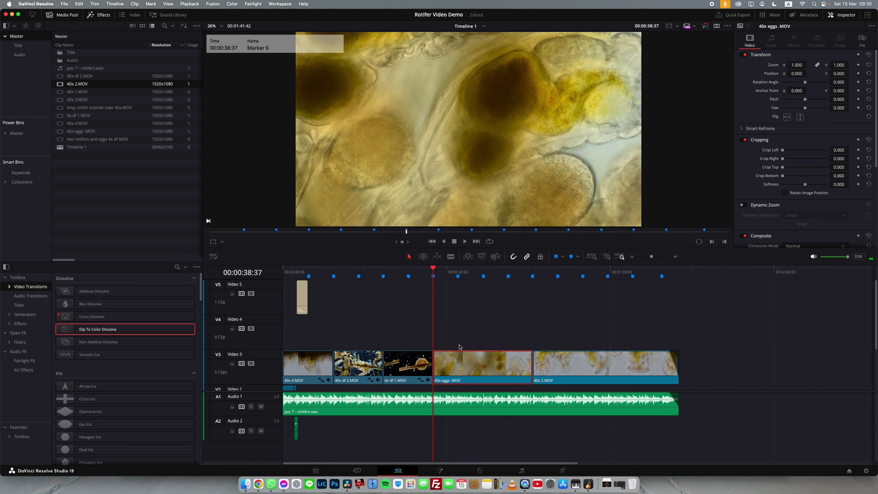
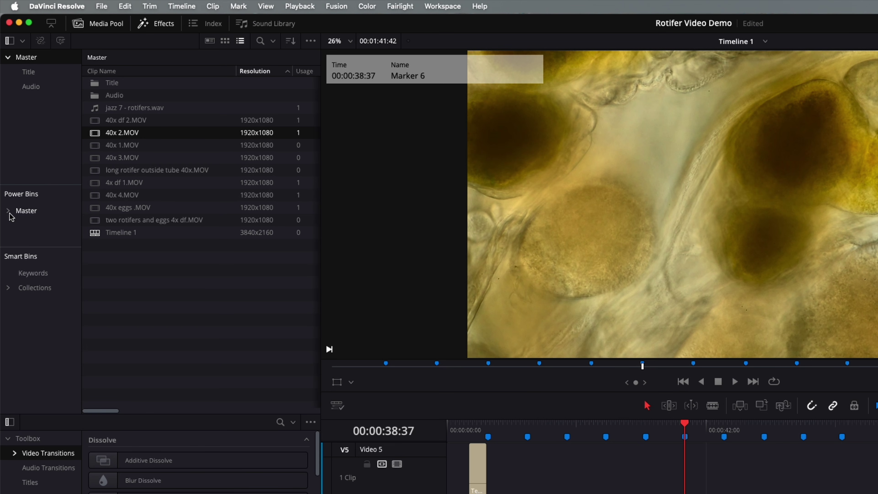
pyautogui.click(10, 214)
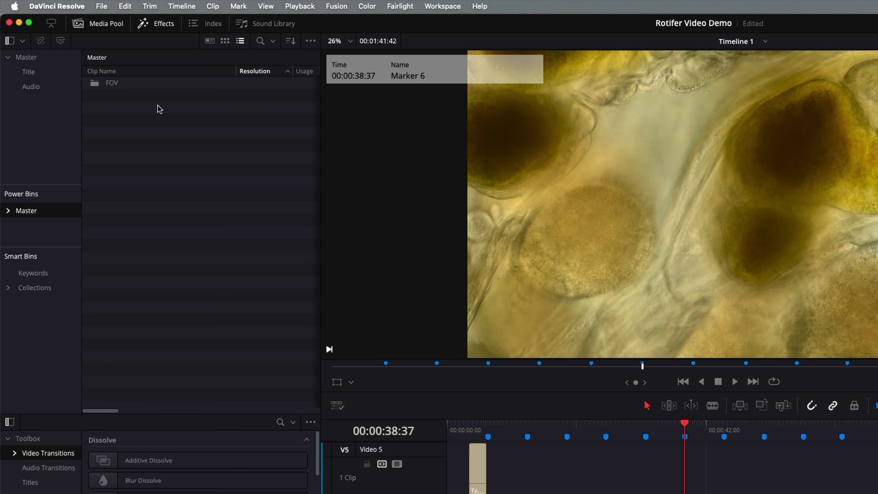
pyautogui.doubleClick(113, 86)
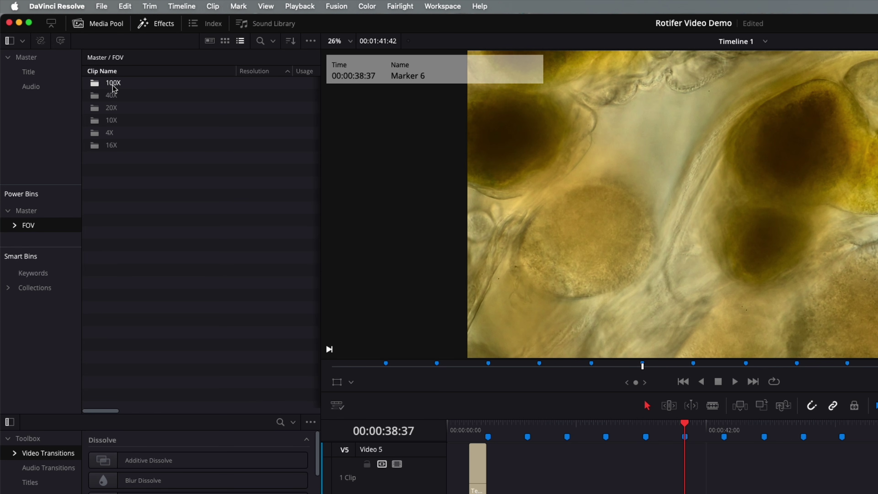
pyautogui.doubleClick(114, 95)
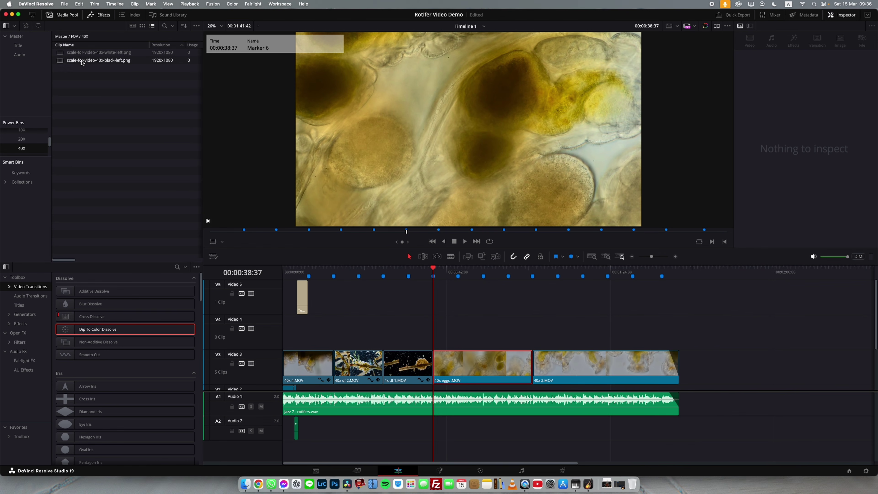
pyautogui.moveTo(81, 63); pyautogui.dragTo(435, 326)
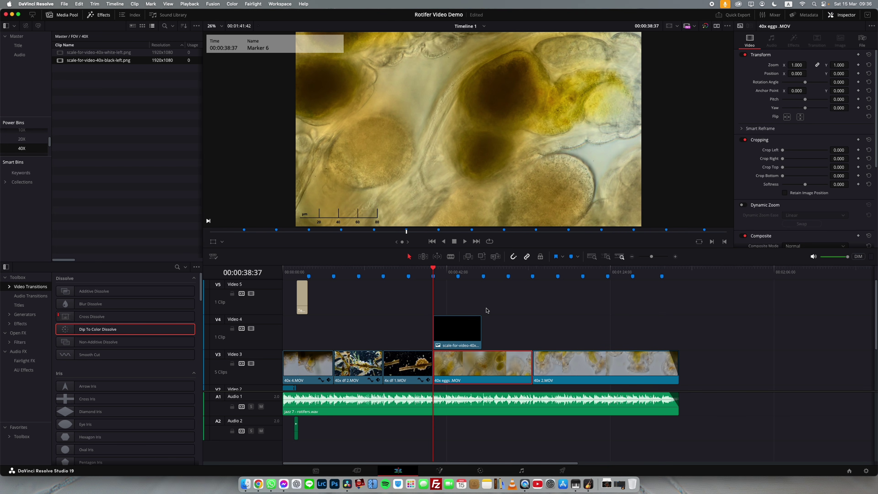
# - Extend the scale bar image to the end of 40x eggs .MOV and add short fades at both of its ends
pyautogui.moveTo(478, 328); pyautogui.dragTo(528, 329)
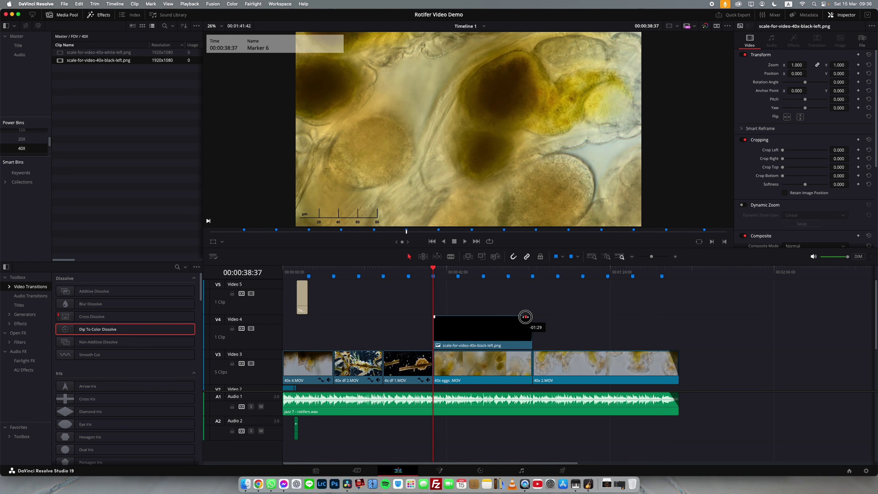
pyautogui.moveTo(436, 317); pyautogui.dragTo(439, 317)
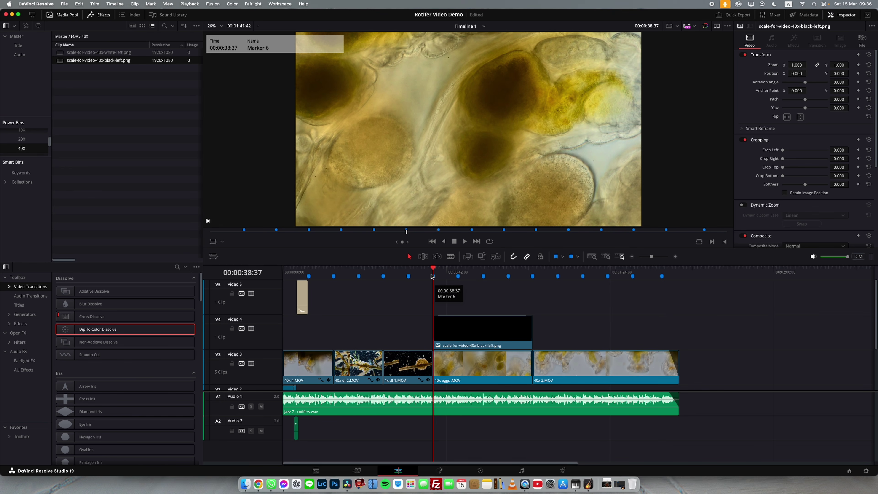
# - Play into 40x eggs .MOV and trim the scale bar image's end back to just before Marker 7
pyautogui.click(423, 271)
pyautogui.press('space')
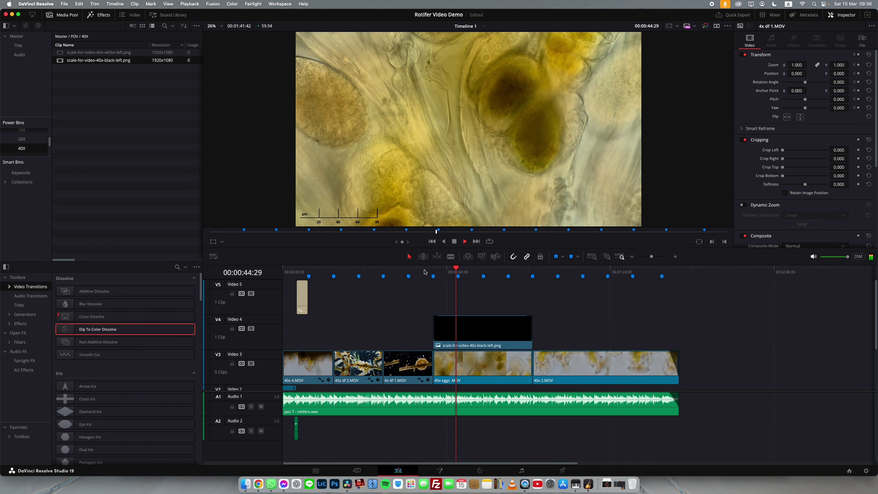
pyautogui.click(449, 329)
pyautogui.moveTo(528, 332); pyautogui.dragTo(456, 331)
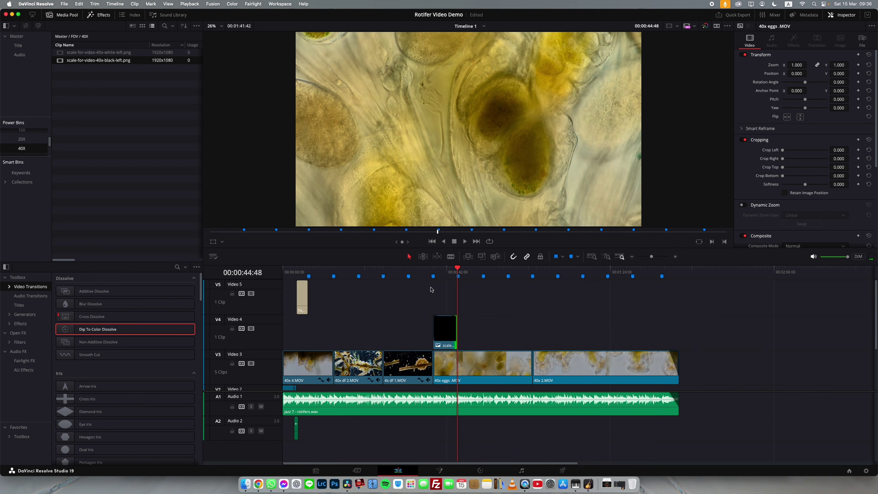
# - Play the start of 40x eggs .MOV to check the shortened scale bar and its fades
pyautogui.click(429, 269)
pyautogui.press('space')
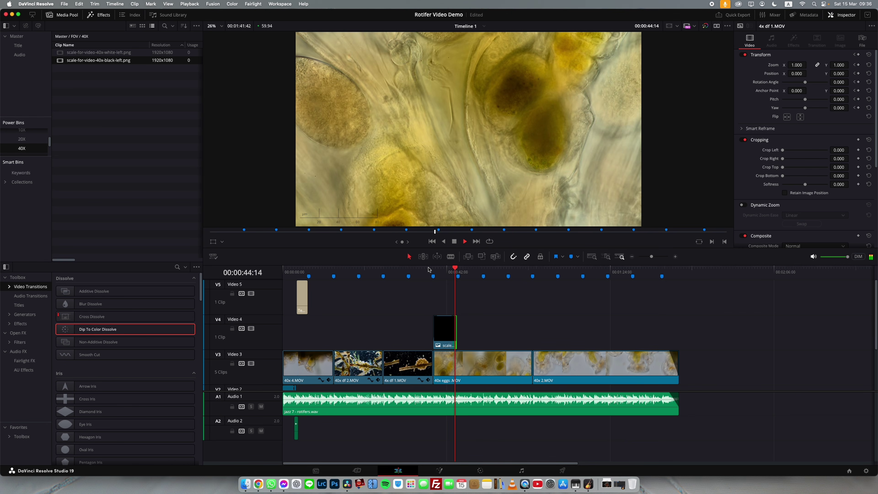
pyautogui.press('space')
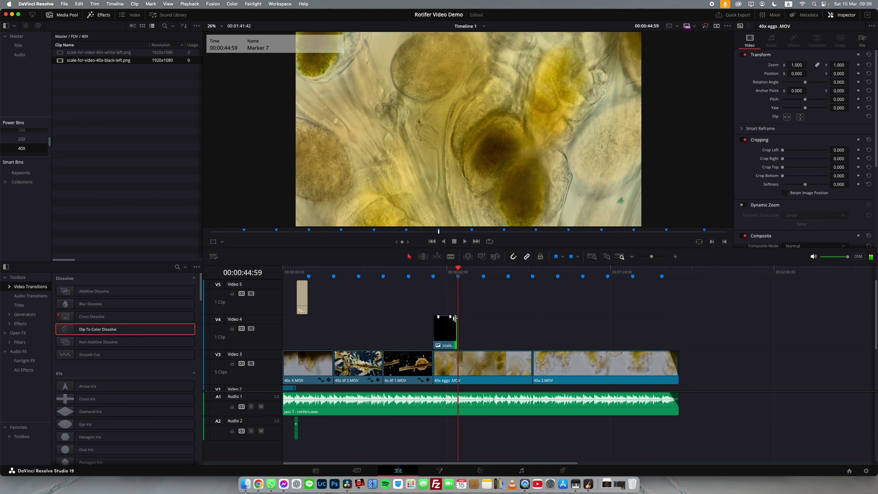
# - Lower the opacity of the scale bar image on Video 4 to 66.00
pyautogui.click(445, 271)
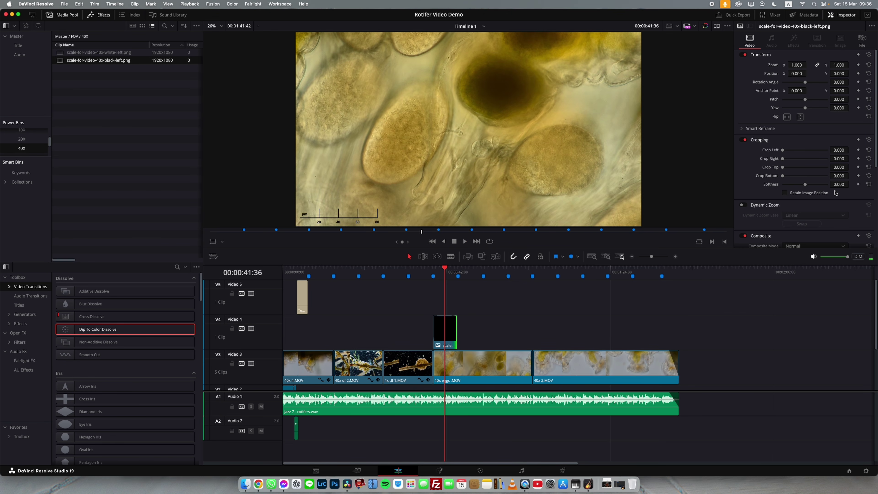
pyautogui.scroll(-5, 839, 204)
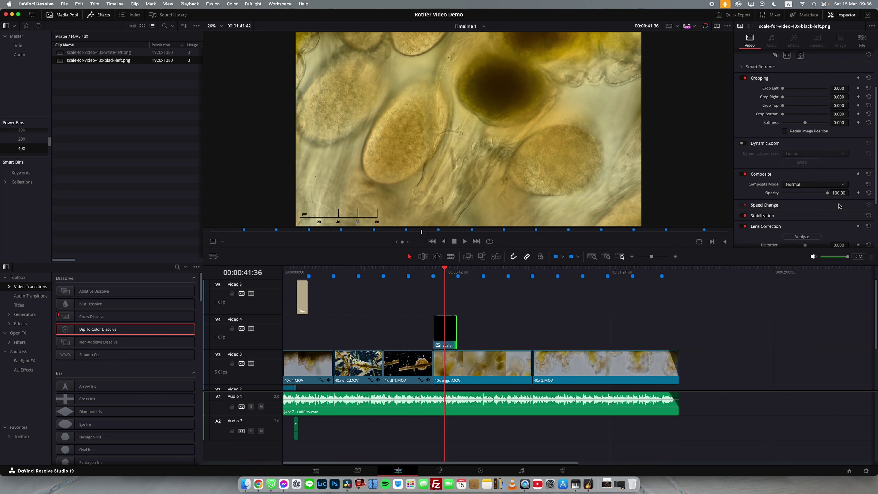
pyautogui.scroll(-1, 838, 205)
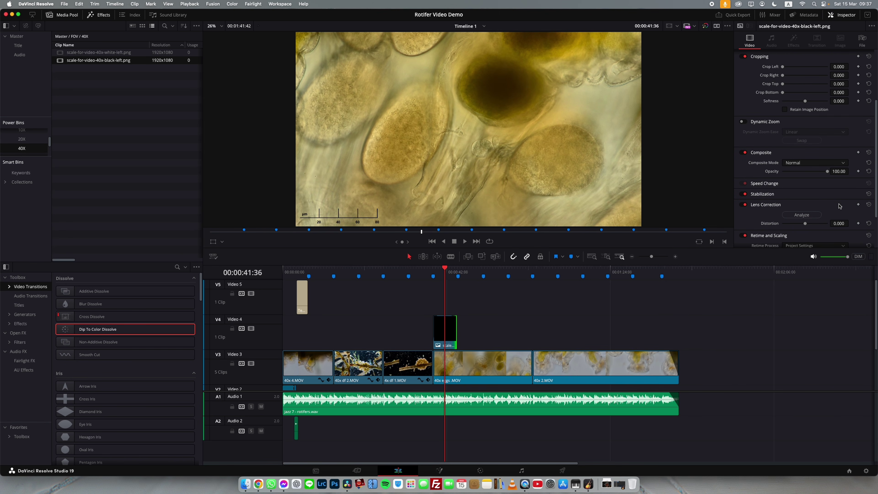
pyautogui.scroll(-1, 838, 206)
pyautogui.scroll(1, 838, 207)
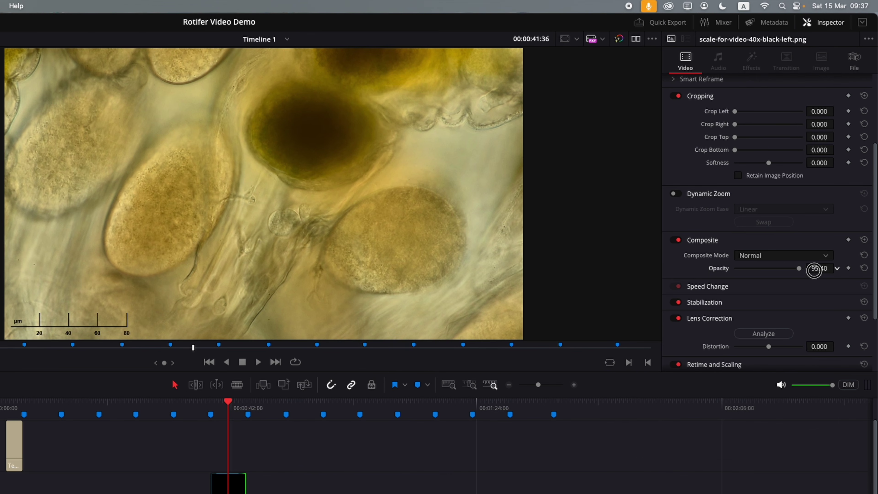
pyautogui.moveTo(835, 179); pyautogui.dragTo(809, 182)
pyautogui.moveTo(774, 273); pyautogui.dragTo(742, 273)
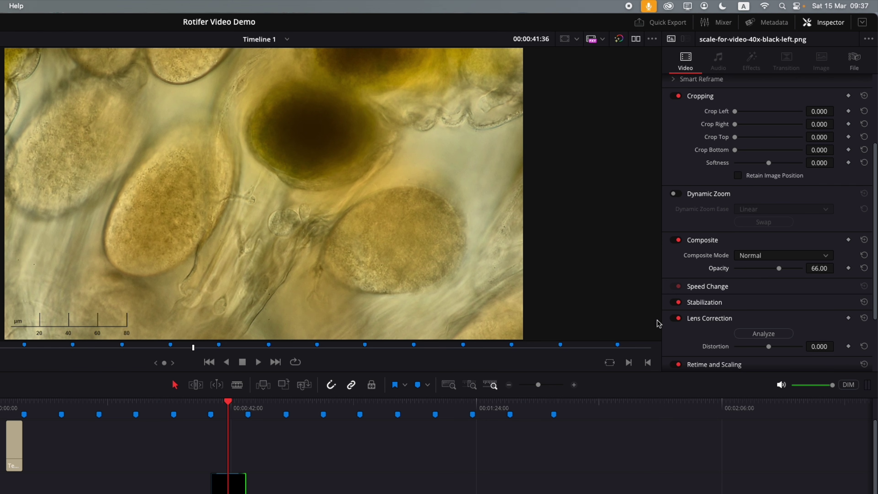
pyautogui.moveTo(228, 401)
pyautogui.mouseDown()
pyautogui.moveTo(210, 404)
pyautogui.moveTo(222, 403)
pyautogui.mouseUp()
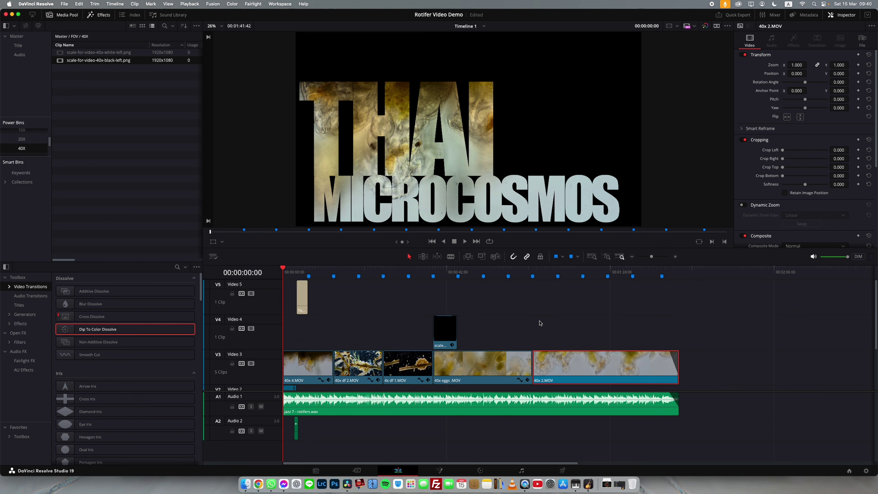
# - Select all five clips on Video 3 and set their Super Scale to 2x
pyautogui.click(703, 367)
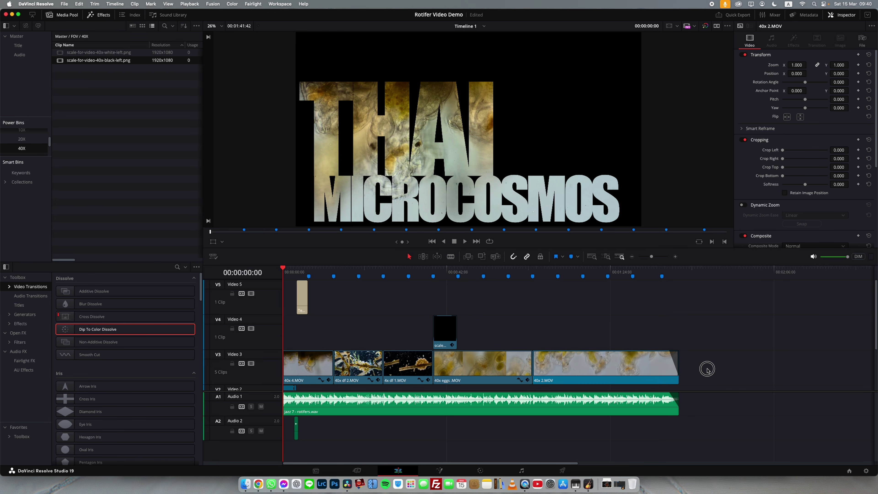
pyautogui.click(705, 362)
pyautogui.moveTo(706, 364); pyautogui.dragTo(316, 364)
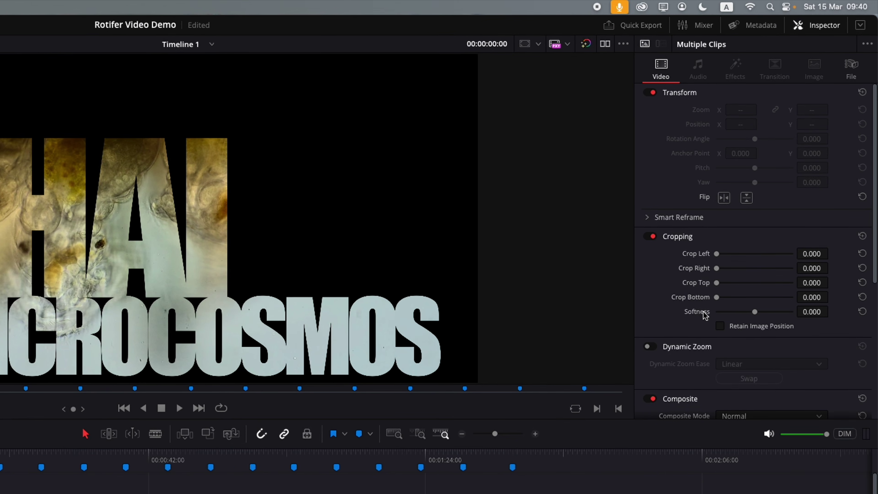
pyautogui.scroll(-6, 775, 186)
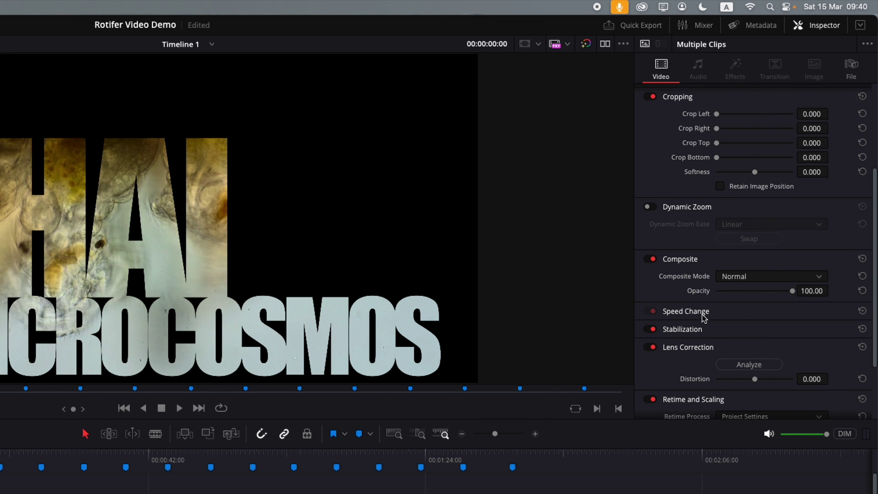
pyautogui.click(649, 410)
pyautogui.scroll(-2, 751, 410)
pyautogui.click(749, 389)
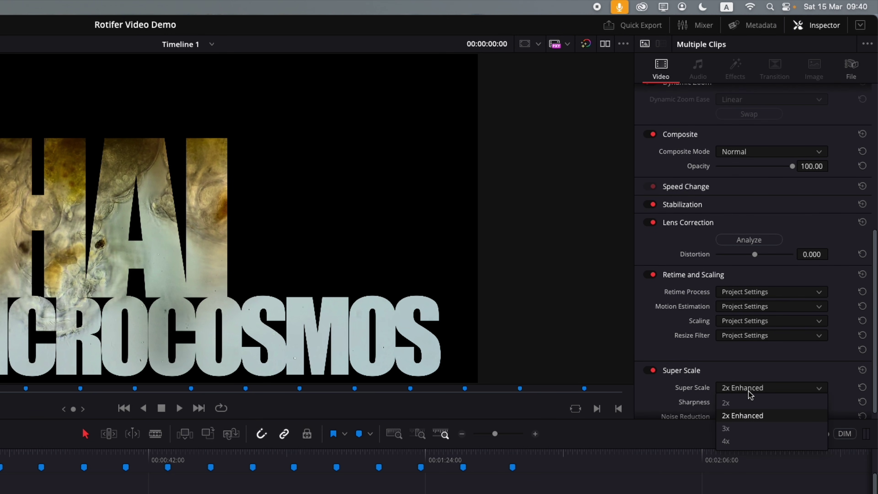
pyautogui.click(741, 403)
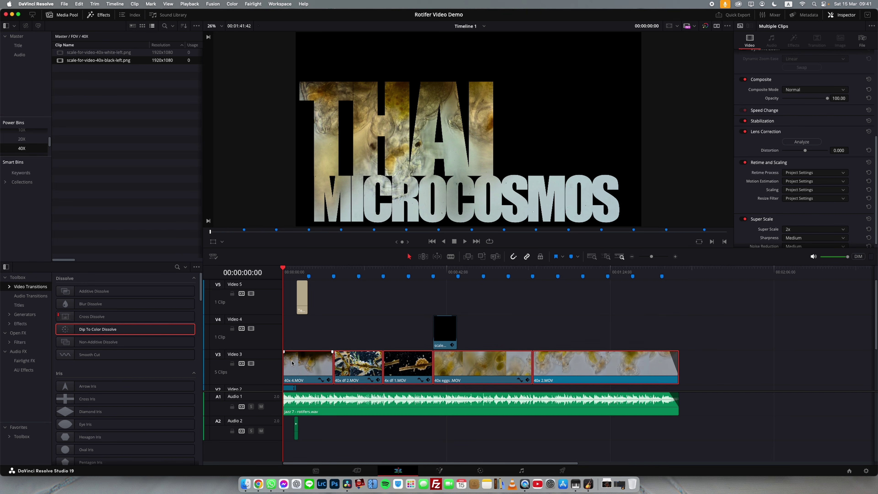
# - Switch to the Deliver page and name the export file Rotifers on a Root
pyautogui.hotkey('shift', '8')
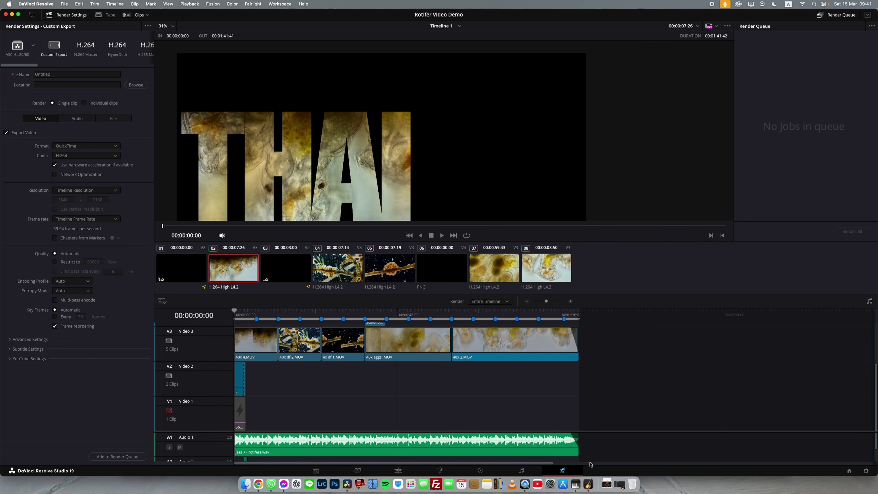
pyautogui.click(60, 74)
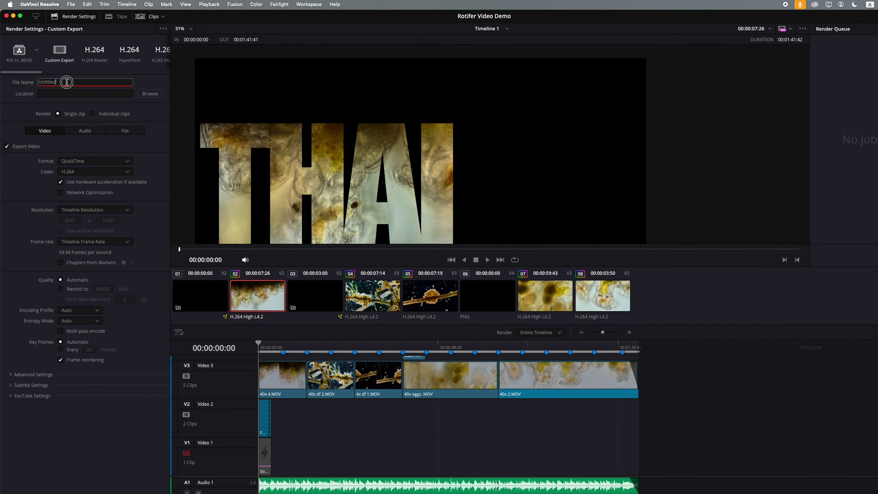
pyautogui.doubleClick(66, 81)
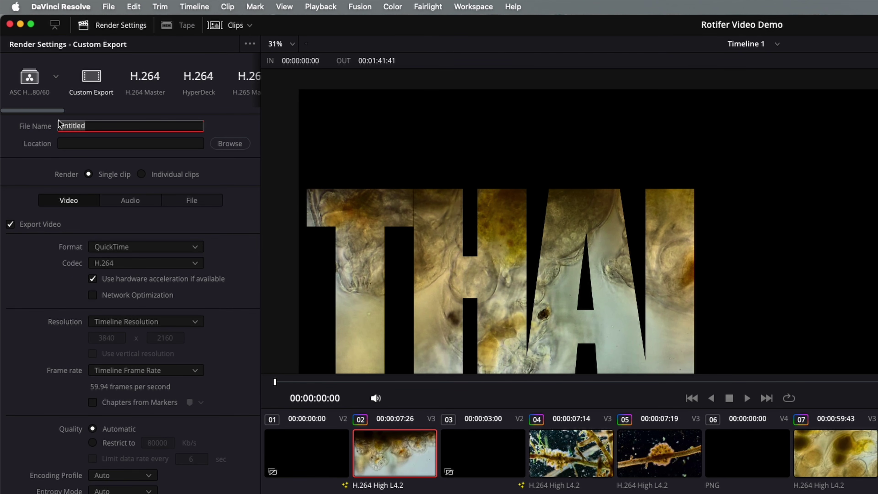
pyautogui.press('BackSpace')
pyautogui.write('Rotifers opn')
pyautogui.write(' Root')
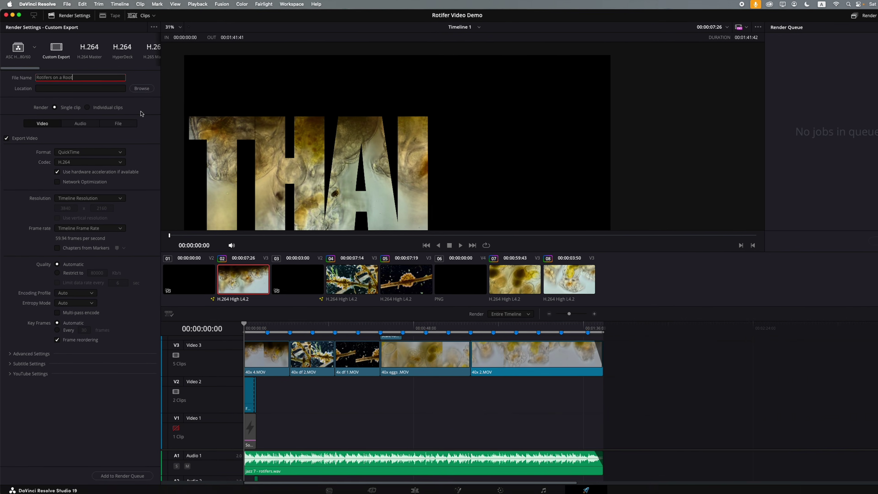
# - Set the export location to the Microscopy folder inside Pictures
pyautogui.click(142, 88)
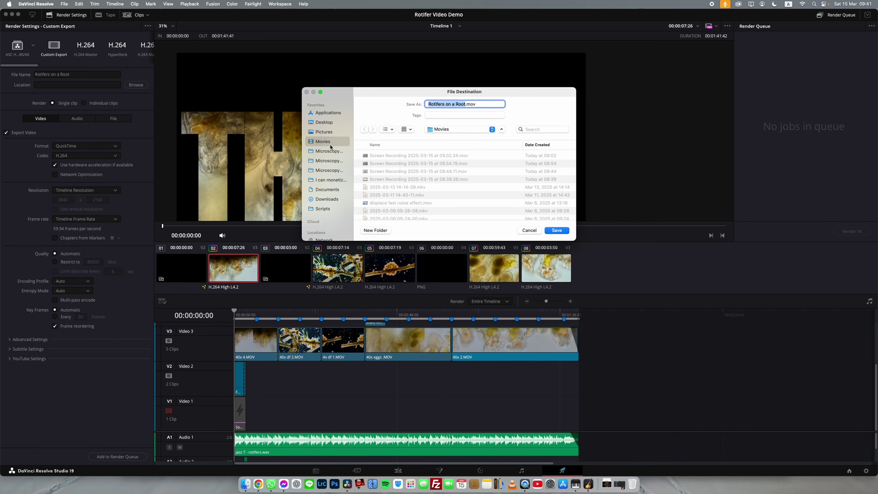
pyautogui.click(330, 152)
pyautogui.click(555, 231)
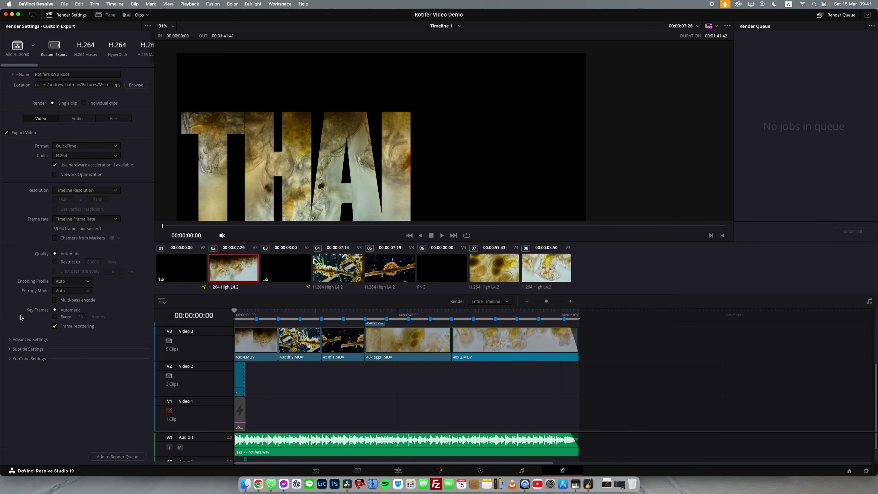
# - Expand the YouTube export settings, and enable audio normalization for the export with the YouTube standard
pyautogui.click(10, 360)
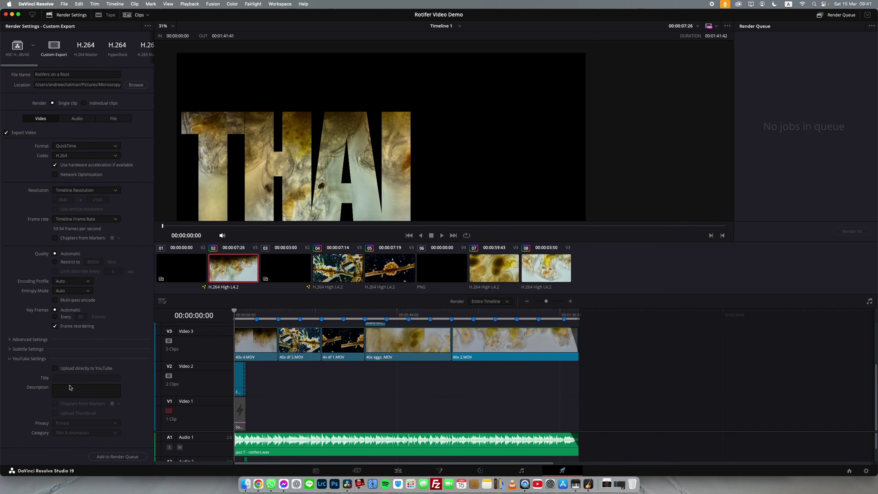
pyautogui.click(68, 119)
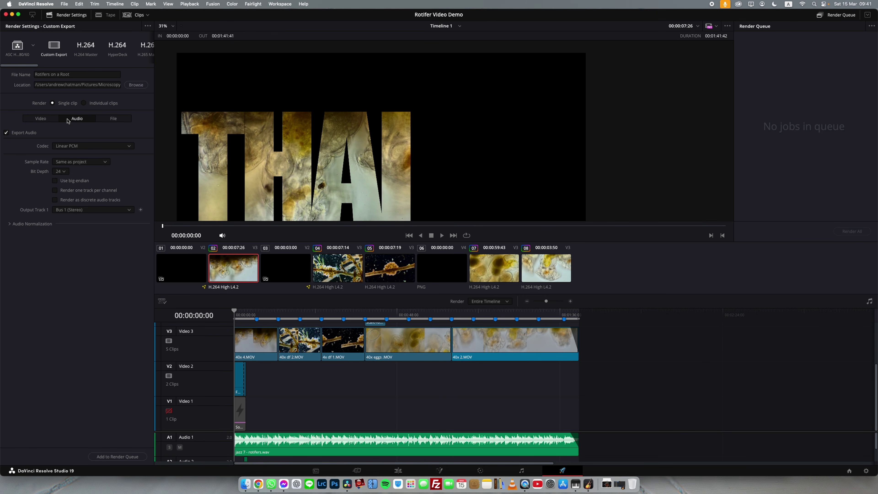
pyautogui.click(10, 224)
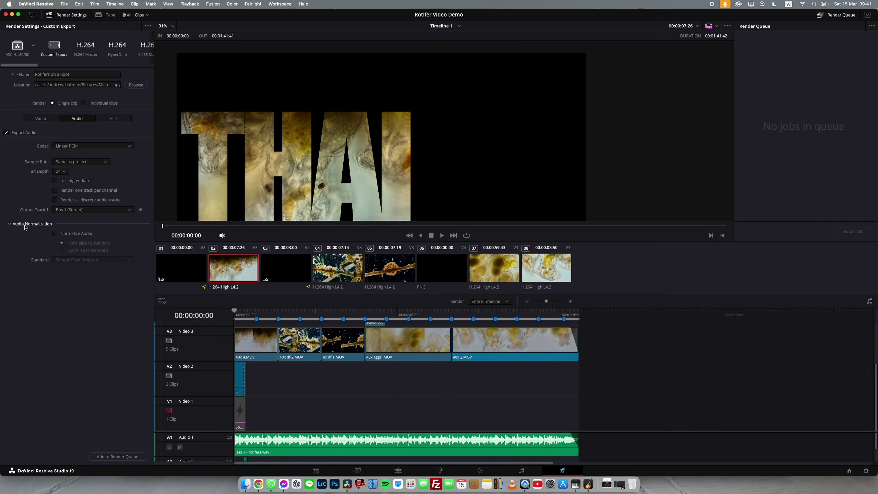
pyautogui.click(54, 234)
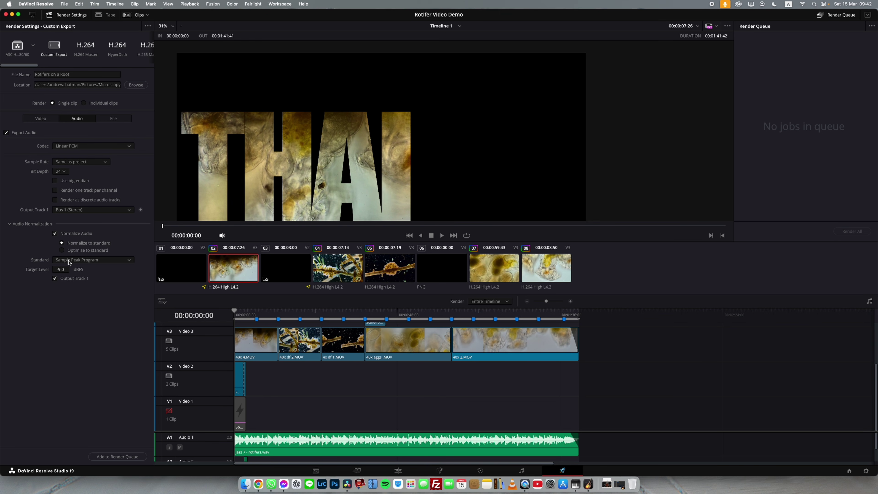
pyautogui.click(69, 261)
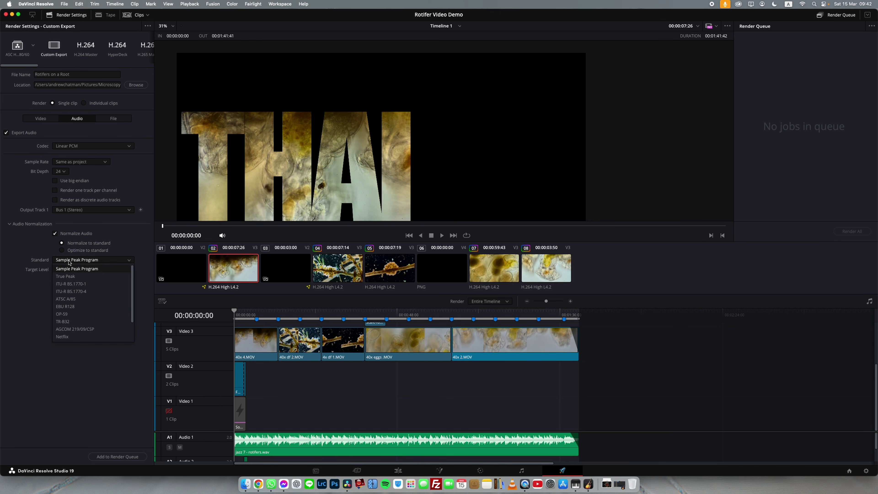
pyautogui.scroll(-2, 72, 330)
pyautogui.click(71, 329)
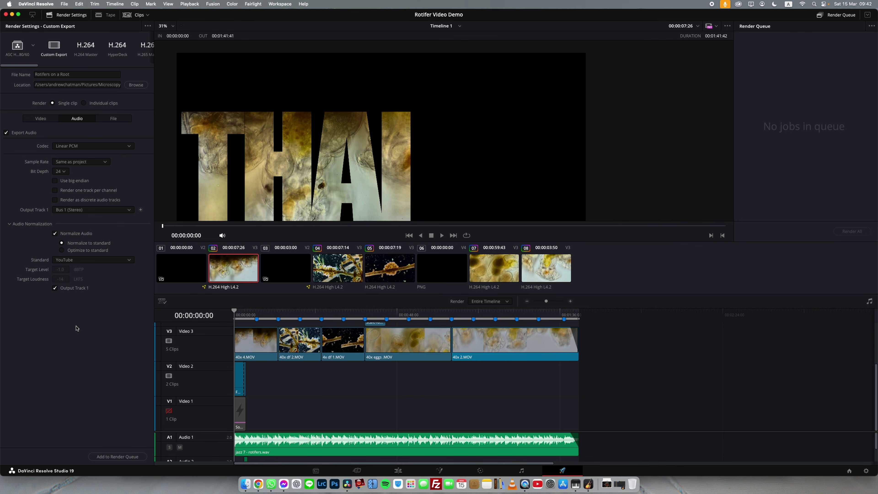
# - Add the Rotifers on a Root export to the render queue and render it
pyautogui.click(114, 456)
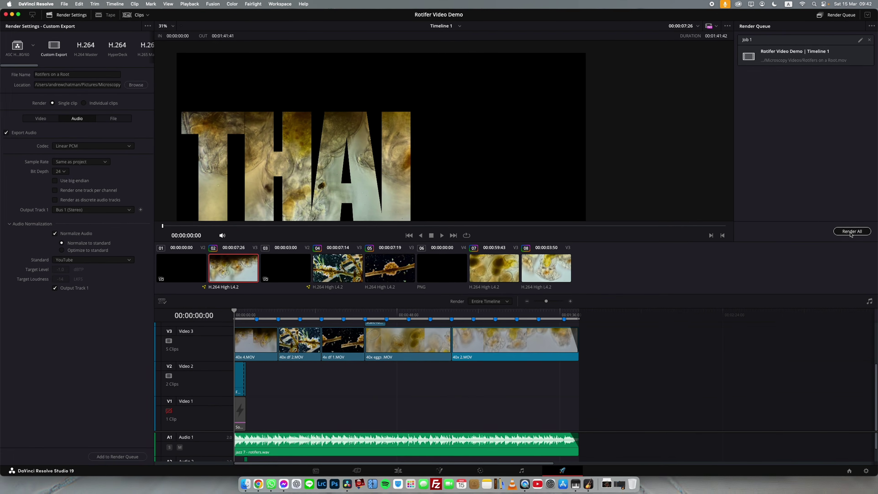
pyautogui.click(838, 349)
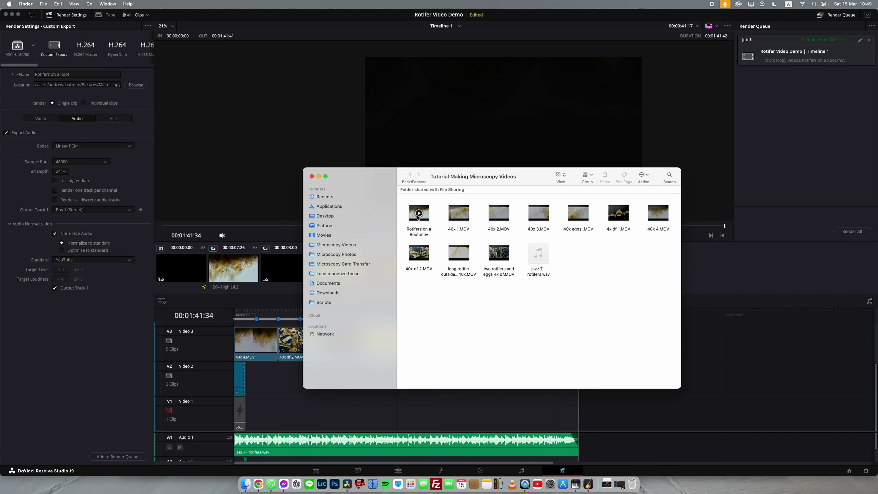
# - Open the rendered Rotifers on a Root.mov from the Tutorial Making Microscopy Videos folder in QuickTime Player and play it
pyautogui.doubleClick(422, 216)
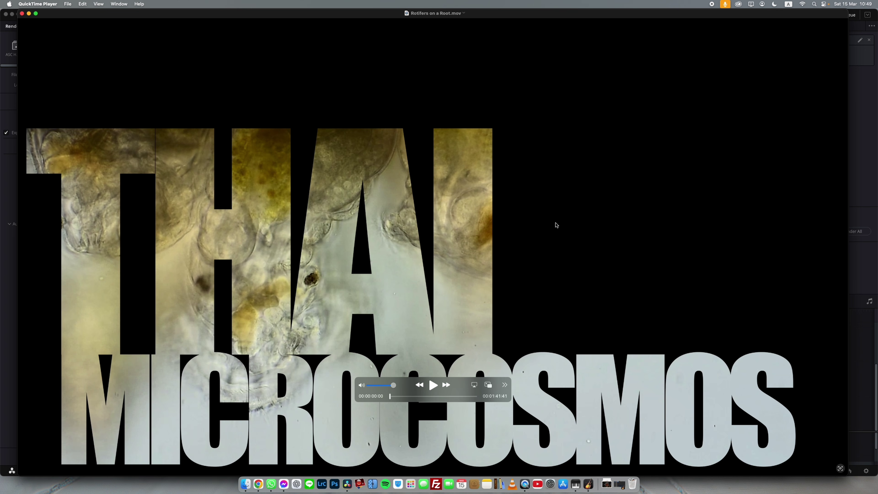
pyautogui.press('space')
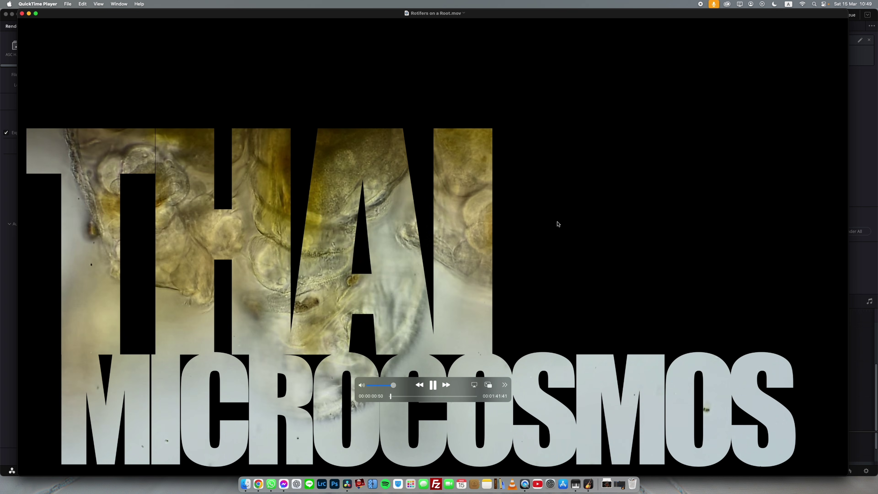